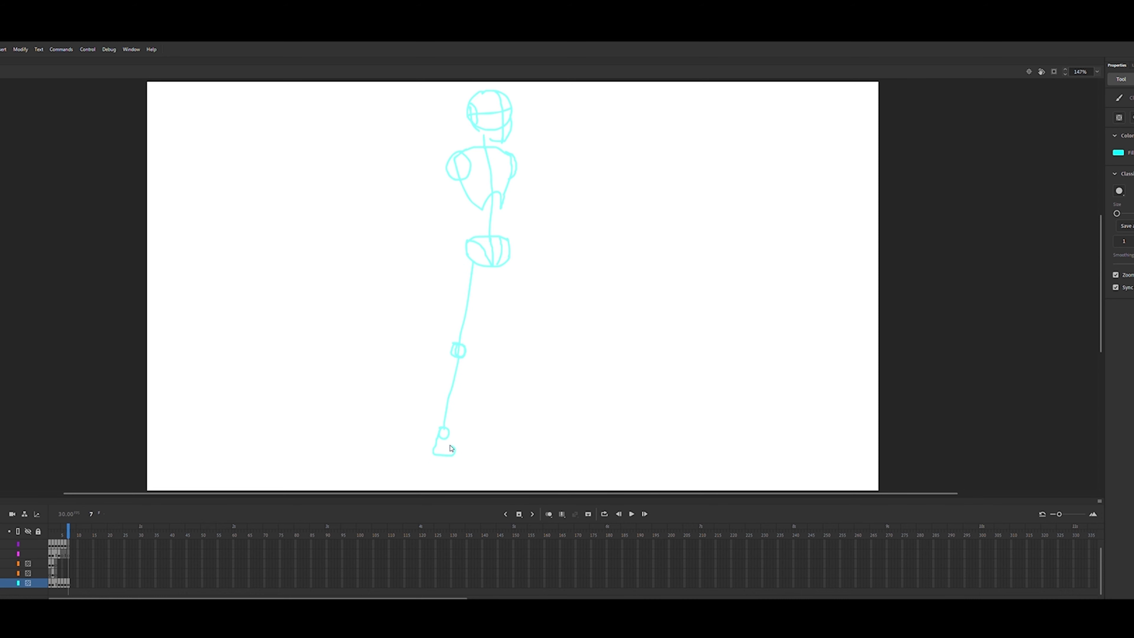
Sketch the far leg and foot, then both arms with elbow and hand circles, on the cyan skeleton
left_click_drag(506, 273, 506, 343)
left_click_drag(507, 343, 513, 429)
mouse_move(513, 431)
left_mouse_down()
mouse_move(507, 440)
mouse_move(534, 453)
mouse_move(509, 456)
left_mouse_up()
mouse_move(455, 179)
left_mouse_down()
mouse_move(447, 221)
mouse_move(466, 267)
left_mouse_up()
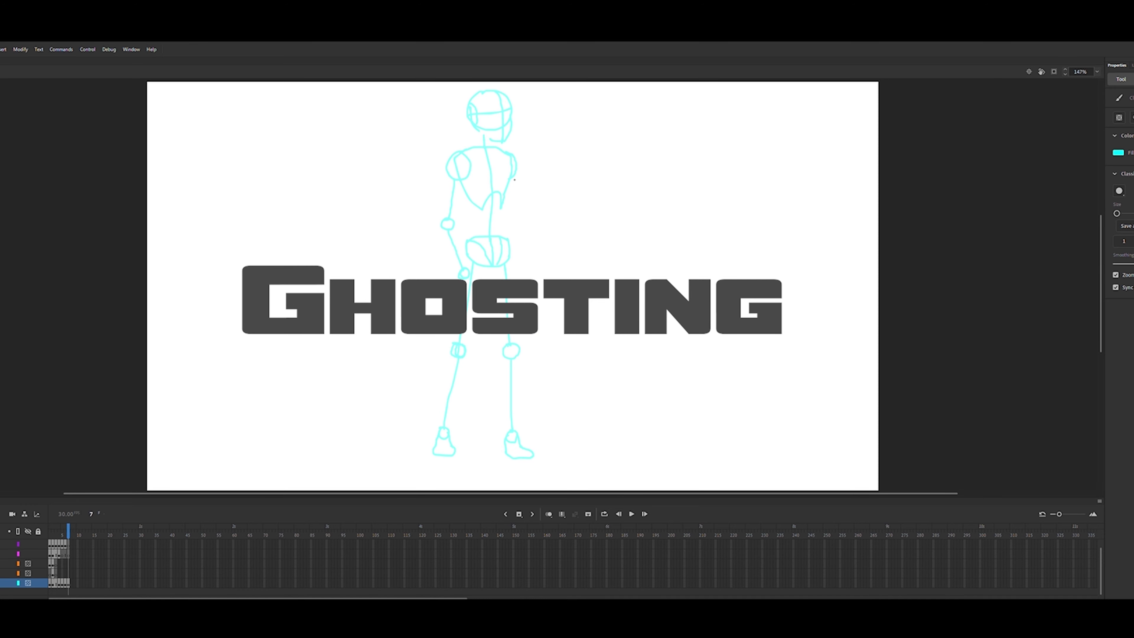
mouse_move(501, 220)
left_mouse_down()
mouse_move(512, 185)
mouse_move(502, 220)
left_mouse_up()
left_click_drag(503, 230, 511, 269)
left_click_drag(512, 266, 512, 267)
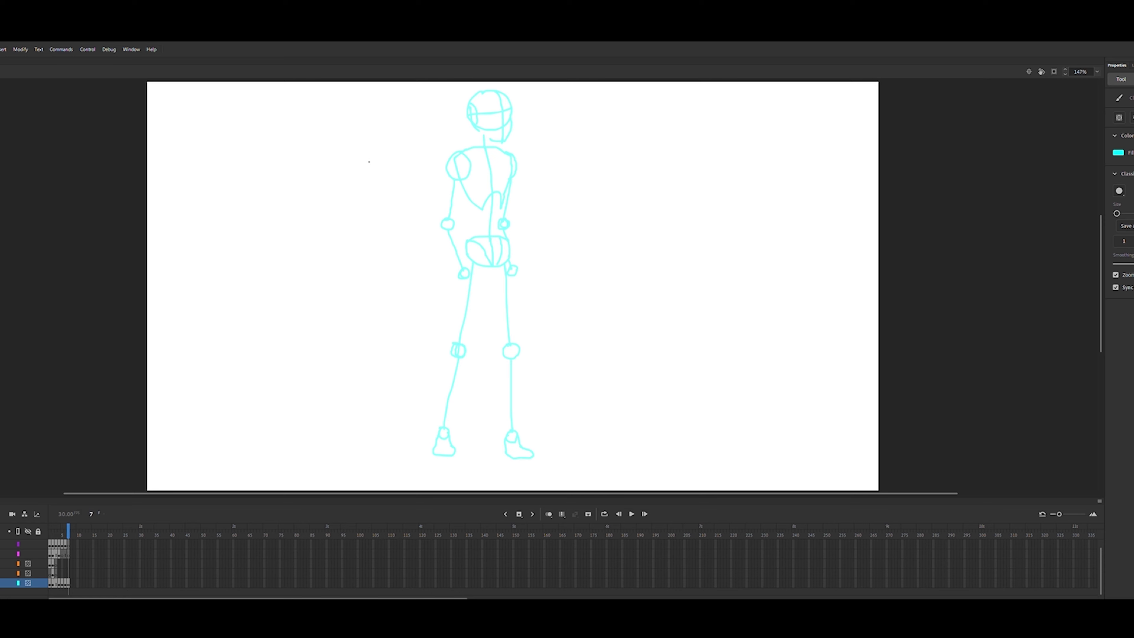
Sketch the near eye in thinner cyan strokes just below the head's horizontal guideline
key("z")
left_click_drag(461, 88, 522, 370)
left_click_drag(18, 129, 223, 96)
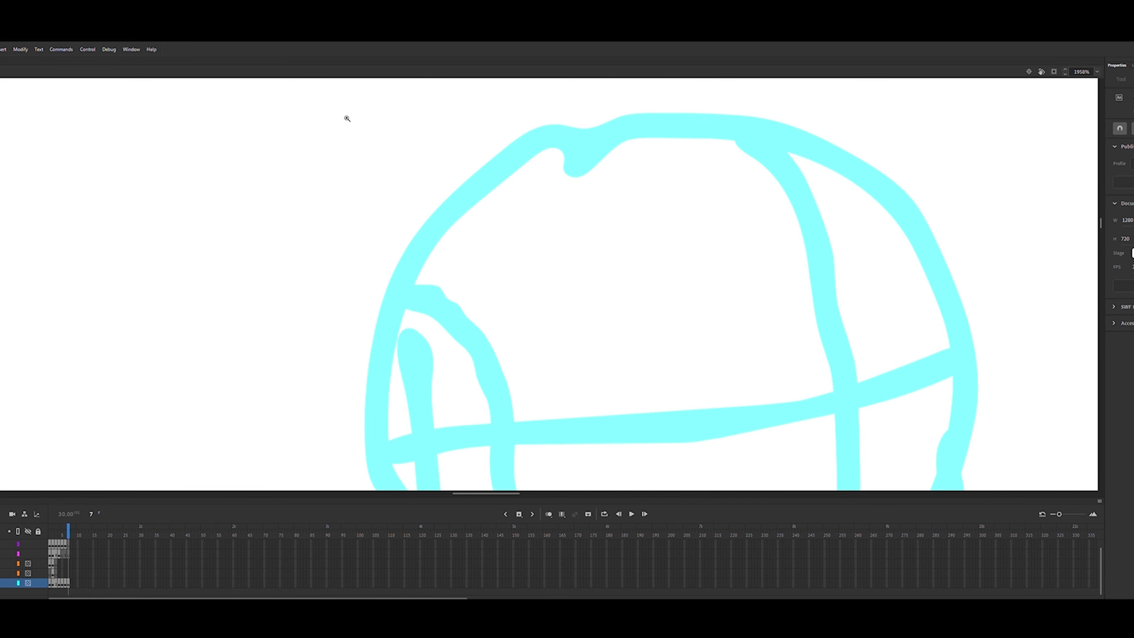
left_click(1064, 73)
left_click(1065, 73)
scroll(911, 280, "down", 2)
scroll(911, 282, "up", 2)
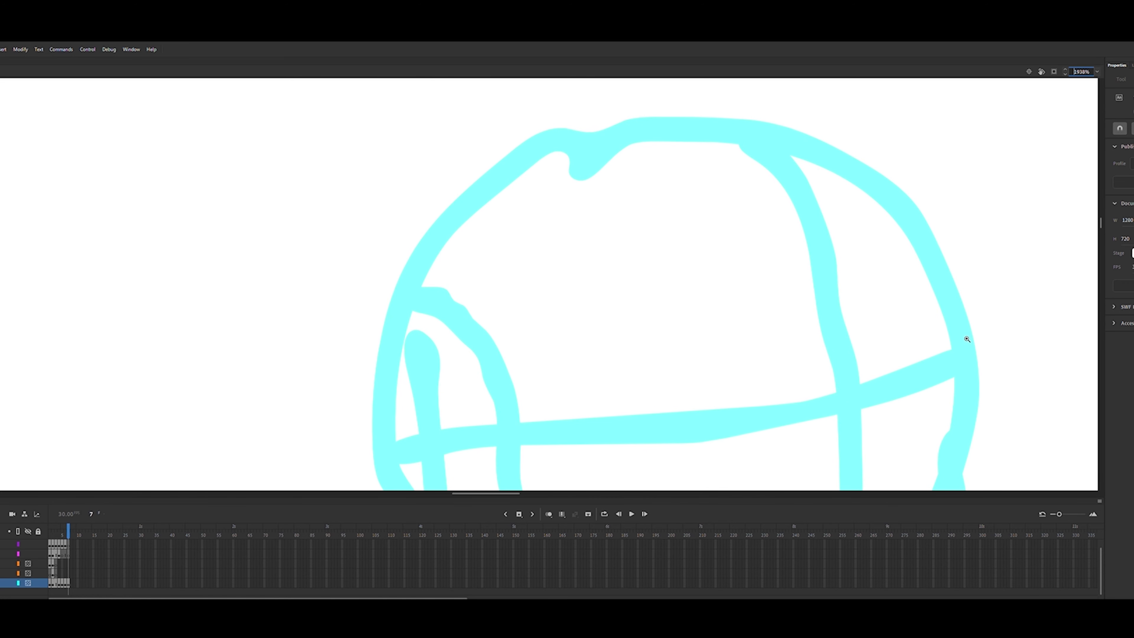
left_click(965, 335)
left_click(484, 400, "alt")
left_click(484, 401, "alt")
key("b")
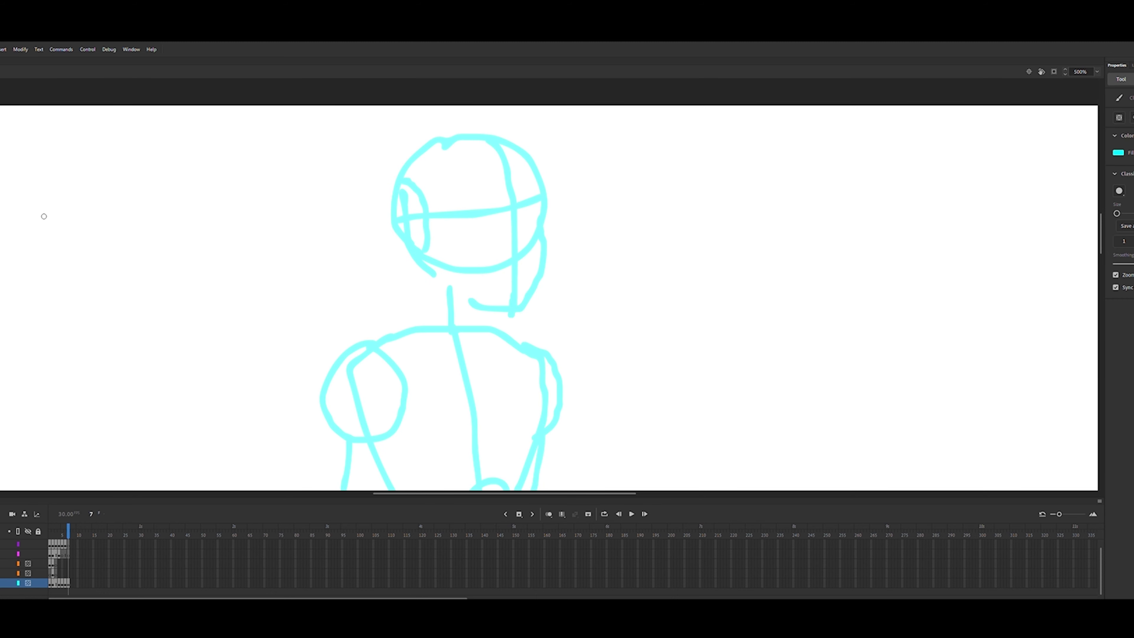
mouse_move(485, 212)
left_mouse_down()
mouse_move(541, 203)
mouse_move(455, 226)
mouse_move(498, 225)
mouse_move(461, 226)
left_mouse_up()
key("ctrl+z")
key("ctrl+z")
left_click(1127, 245)
key("ctrl+z")
key("ctrl+z")
key("ctrl+z")
Sketch the far eye, nose and mouth guides around the face's vertical guideline in thin cyan strokes
left_click_drag(540, 211, 522, 220)
mouse_move(522, 221)
left_mouse_down()
mouse_move(538, 216)
mouse_move(536, 232)
mouse_move(537, 217)
left_mouse_up()
key("ctrl+z")
key("ctrl+z")
key("ctrl+z")
key("ctrl+z")
mouse_move(518, 227)
left_mouse_down()
mouse_move(537, 229)
mouse_move(532, 218)
mouse_move(519, 229)
mouse_move(466, 224)
mouse_move(496, 227)
left_mouse_up()
key("ctrl+z")
key("ctrl+z")
key("ctrl+z")
key("ctrl+z")
key("ctrl+z")
key("ctrl+z")
key("ctrl+z")
key("ctrl+z")
left_click_drag(518, 230, 537, 220)
mouse_move(462, 236)
left_mouse_down()
mouse_move(510, 229)
mouse_move(500, 249)
mouse_move(503, 232)
mouse_move(471, 251)
mouse_move(478, 226)
mouse_move(542, 220)
mouse_move(520, 267)
left_mouse_up()
key("ctrl+z")
key("ctrl+z")
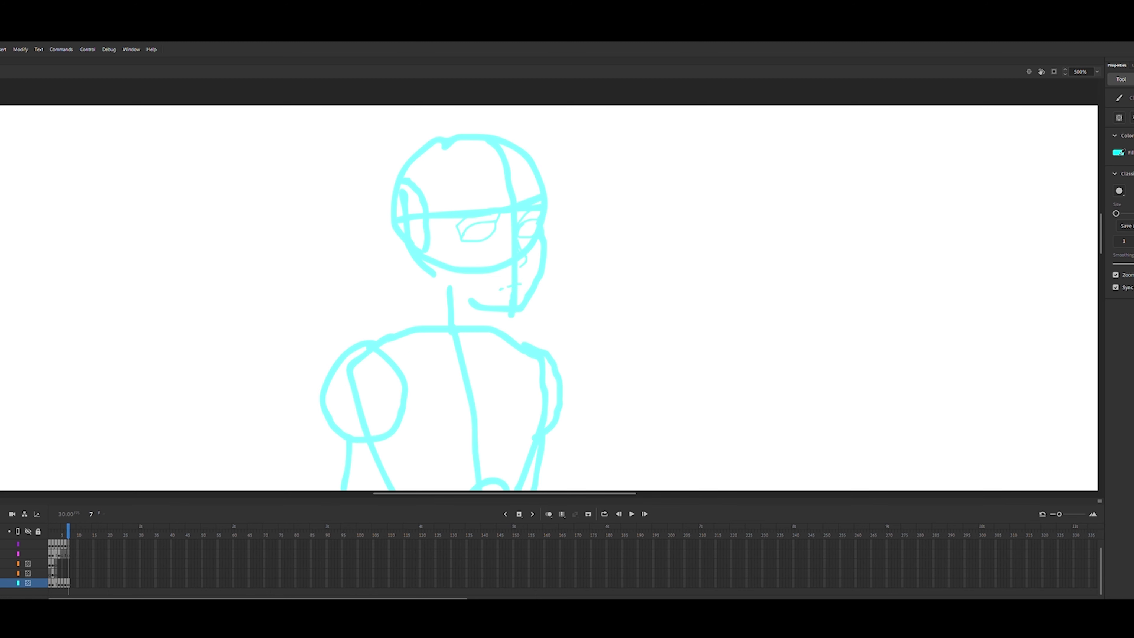
Ink the cap with its brim and the hood's front opening in black on the purple layer
left_click(68, 544)
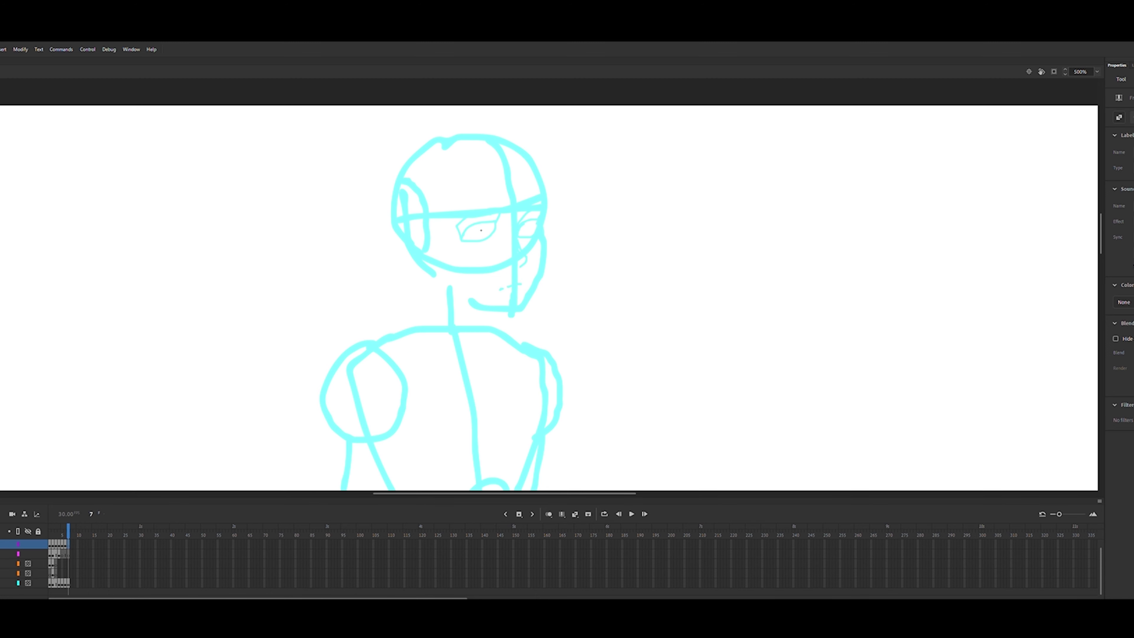
mouse_move(455, 201)
left_mouse_down()
mouse_move(521, 190)
mouse_move(573, 193)
mouse_move(553, 180)
mouse_move(503, 190)
mouse_move(548, 176)
mouse_move(483, 135)
left_mouse_up()
key("ctrl+z")
mouse_move(541, 170)
left_mouse_down()
mouse_move(496, 152)
mouse_move(473, 187)
mouse_move(462, 255)
mouse_move(481, 421)
left_mouse_up()
mouse_move(546, 169)
left_mouse_down()
mouse_move(529, 138)
mouse_move(482, 159)
mouse_move(500, 147)
mouse_move(535, 149)
mouse_move(564, 247)
mouse_move(509, 417)
left_mouse_up()
key("ctrl+z")
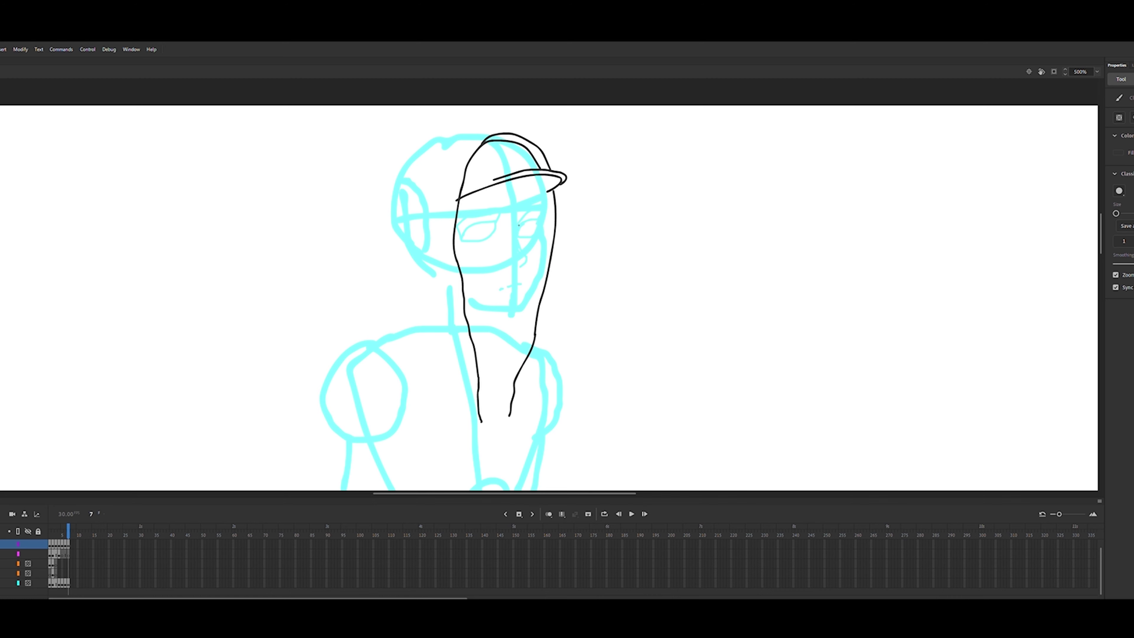
Ink the hood's outer outline from the crown down the back of the head to the shoulder
mouse_move(491, 134)
left_mouse_down()
mouse_move(398, 173)
mouse_move(477, 126)
mouse_move(523, 138)
mouse_move(550, 169)
mouse_move(540, 302)
mouse_move(508, 421)
mouse_move(470, 132)
mouse_move(448, 133)
mouse_move(384, 179)
mouse_move(379, 199)
mouse_move(374, 235)
mouse_move(430, 357)
left_mouse_up()
key("ctrl+z")
key("ctrl+z")
key("ctrl+z")
key("ctrl+z")
key("ctrl+z")
key("ctrl+z")
key("ctrl+z")
key("ctrl+z")
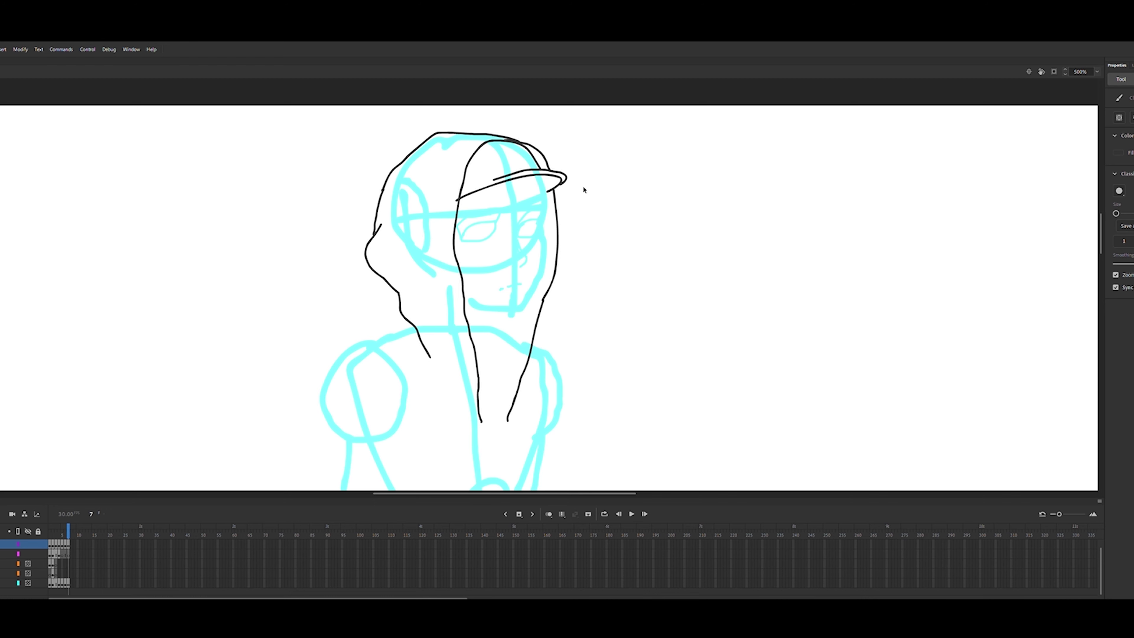
Ink the face and jaw contour, both eyes and the far eyebrow over the cyan guides
mouse_move(541, 177)
left_mouse_down()
mouse_move(568, 201)
mouse_move(545, 202)
mouse_move(524, 308)
mouse_move(472, 300)
left_mouse_up()
key("ctrl+z")
mouse_move(517, 235)
left_mouse_down()
mouse_move(536, 221)
mouse_move(538, 230)
mouse_move(543, 203)
left_mouse_up()
mouse_move(520, 219)
left_mouse_down()
mouse_move(538, 204)
mouse_move(463, 230)
mouse_move(465, 240)
mouse_move(496, 237)
left_mouse_up()
key("ctrl+z")
key("ctrl+z")
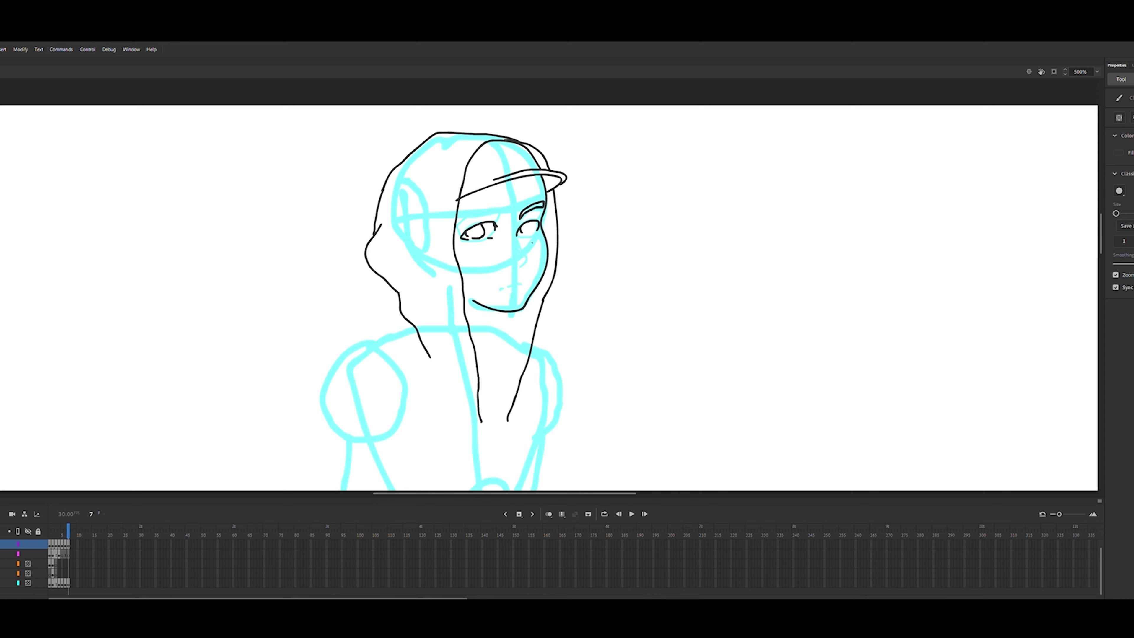
Ink the near eyebrow, the nose and the mouth
left_click_drag(496, 204, 468, 213)
key("ctrl+z")
mouse_move(471, 207)
left_mouse_down()
mouse_move(509, 214)
mouse_move(473, 206)
left_mouse_up()
left_click_drag(517, 242, 519, 264)
left_click_drag(510, 266, 513, 264)
key("ctrl+z")
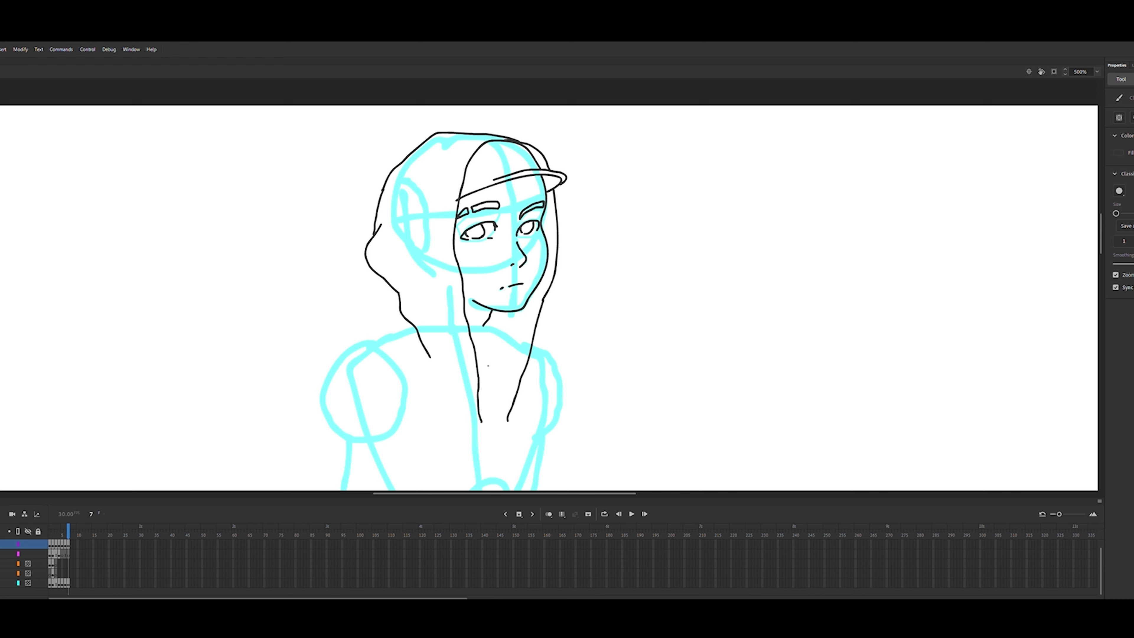
Ink the neck line and the small shirt collar below the chin
mouse_move(464, 314)
left_mouse_down()
mouse_move(512, 336)
mouse_move(471, 333)
left_mouse_up()
key("ctrl+z")
key("ctrl+z")
key("ctrl+z")
key("ctrl+z")
key("ctrl+z")
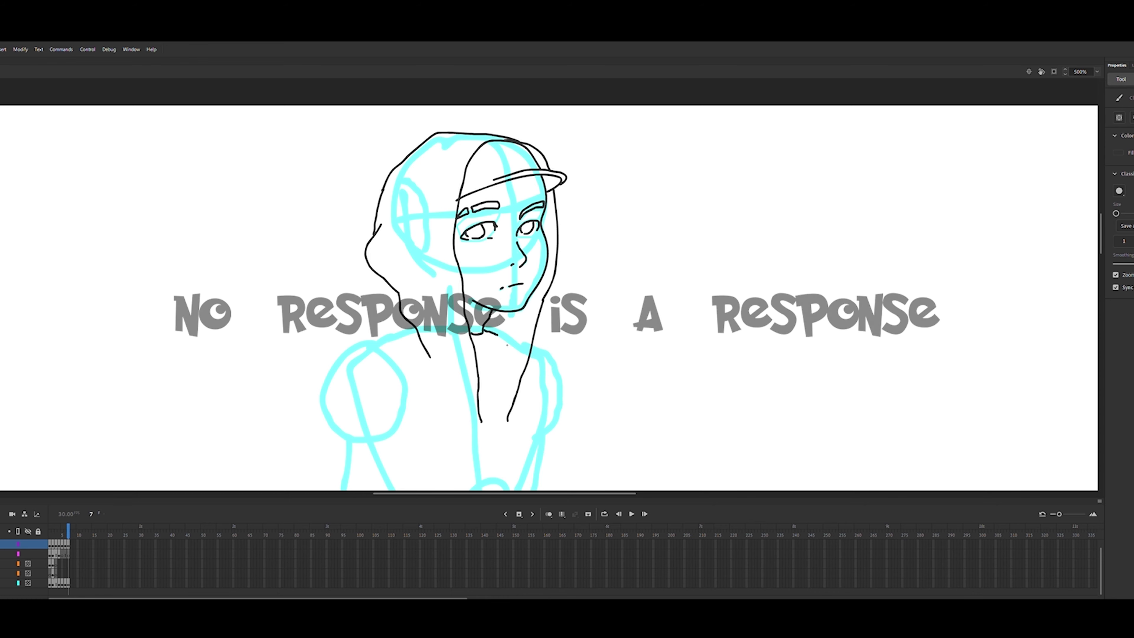
Ink the jacket's lapel, front edge and hem, plus the outer curve of the near shoulder
scroll(899, 337, "down", 5)
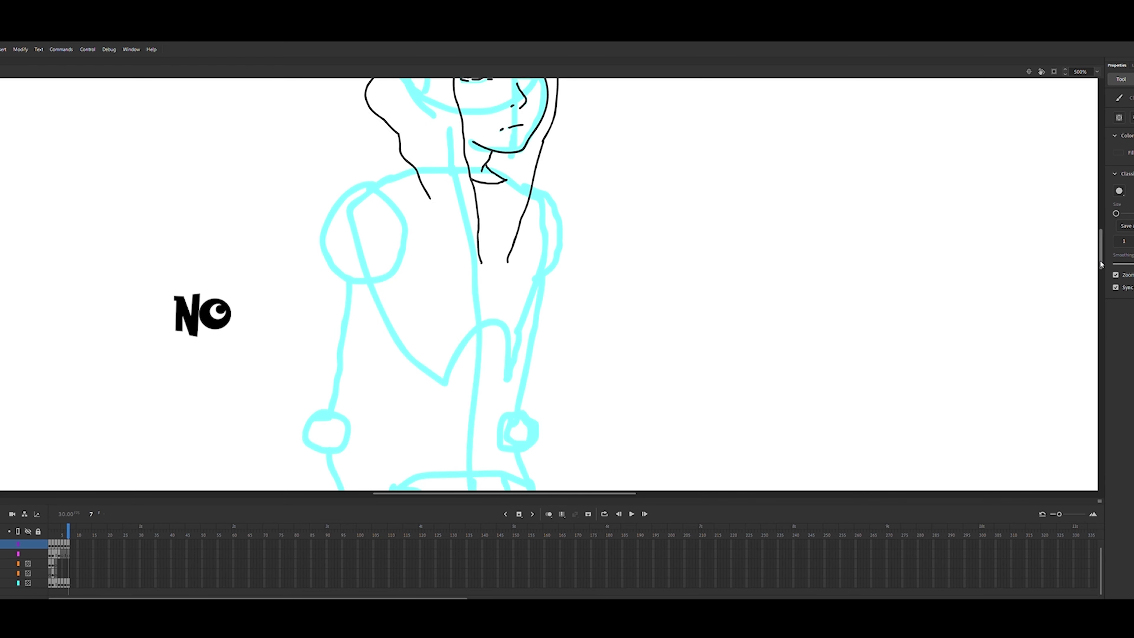
left_click_drag(388, 179, 431, 200)
mouse_move(434, 194)
left_mouse_down()
mouse_move(414, 219)
mouse_move(458, 277)
left_mouse_up()
mouse_move(431, 185)
left_mouse_down()
mouse_move(460, 279)
mouse_move(446, 411)
mouse_move(383, 440)
left_mouse_up()
mouse_move(371, 173)
left_mouse_down()
mouse_move(338, 228)
mouse_move(347, 209)
mouse_move(302, 422)
left_mouse_up()
key("ctrl+z")
Ink the near arm's sleeve from the armpit past the elbow down to the wrist
left_click_drag(405, 238, 354, 423)
scroll(629, 402, "down", 5)
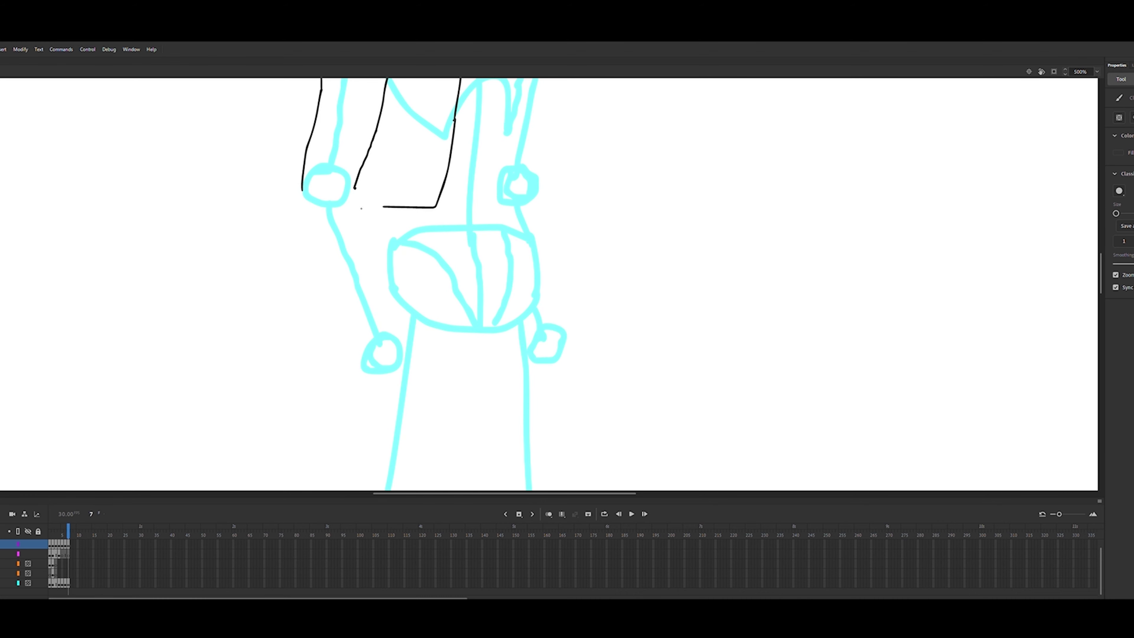
left_click_drag(354, 207, 355, 230)
left_click_drag(353, 194, 337, 220)
left_click_drag(350, 215, 342, 232)
key("ctrl+z")
key("ctrl+z")
key("ctrl+z")
left_click_drag(302, 187, 347, 320)
mouse_move(355, 229)
left_mouse_down()
mouse_move(393, 329)
mouse_move(360, 359)
mouse_move(393, 330)
left_mouse_up()
Ink the near shoulder's seam, the jacket's side behind the elbow and the sleeve cuff
left_click_drag(1102, 273, 1103, 239)
mouse_move(367, 249)
left_mouse_down()
mouse_move(401, 231)
mouse_move(395, 241)
left_mouse_up()
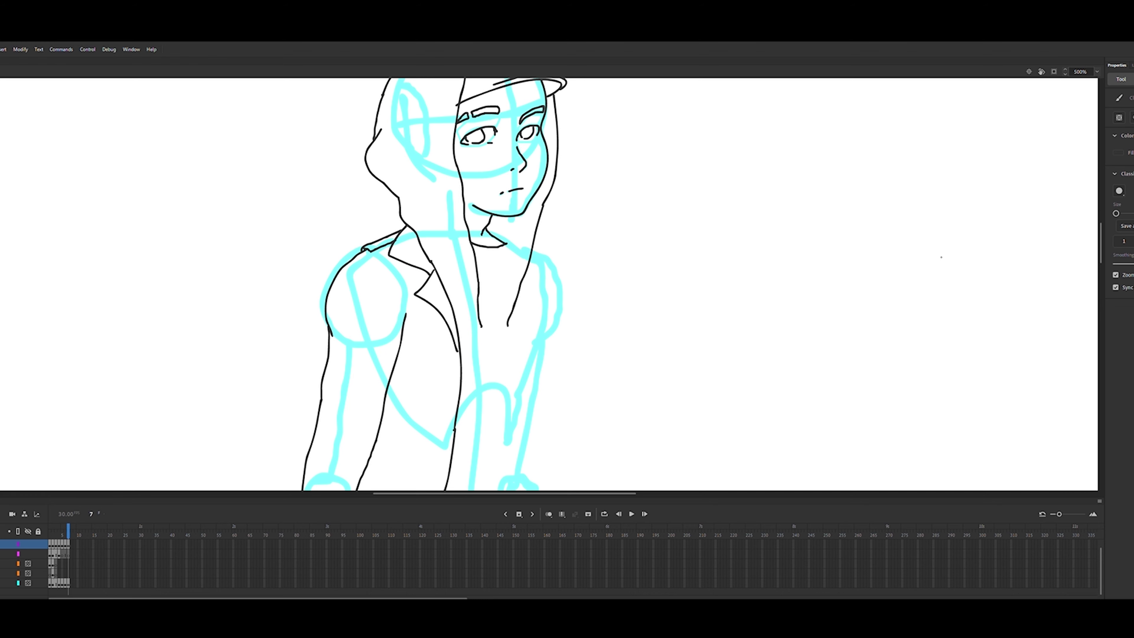
left_click_drag(1101, 250, 1100, 271)
mouse_move(354, 288)
left_mouse_down()
mouse_move(384, 294)
mouse_move(372, 240)
left_mouse_up()
scroll(1080, 239, "down", 2)
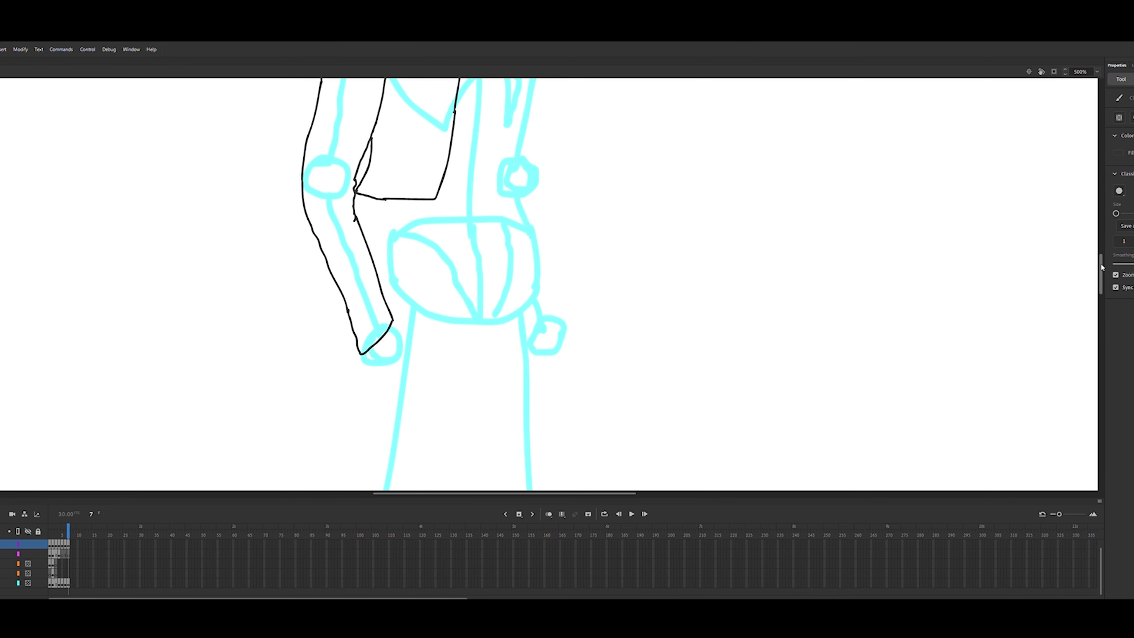
Ink the near hand, the garment shape over the near thigh and the shirt's edge at the hip
mouse_move(367, 356)
left_mouse_down()
mouse_move(382, 374)
mouse_move(394, 325)
left_mouse_up()
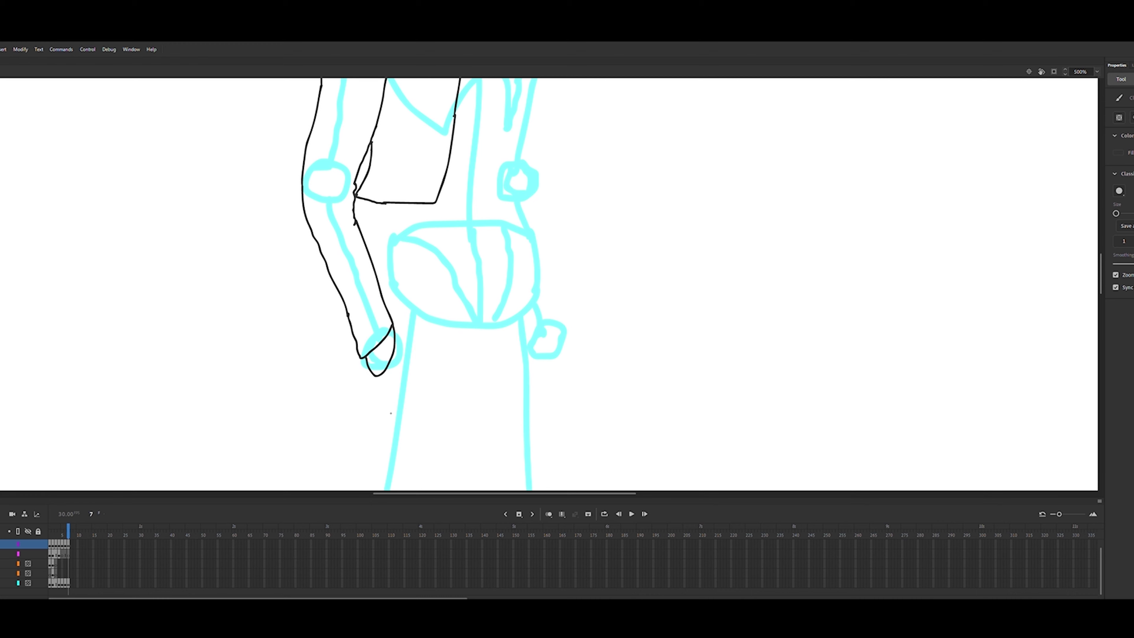
mouse_move(365, 374)
left_mouse_down()
mouse_move(340, 444)
mouse_move(351, 486)
left_mouse_up()
scroll(398, 429, "down", 2)
mouse_move(356, 413)
left_mouse_down()
mouse_move(373, 423)
mouse_move(387, 410)
mouse_move(420, 335)
left_mouse_up()
left_click_drag(408, 240, 420, 335)
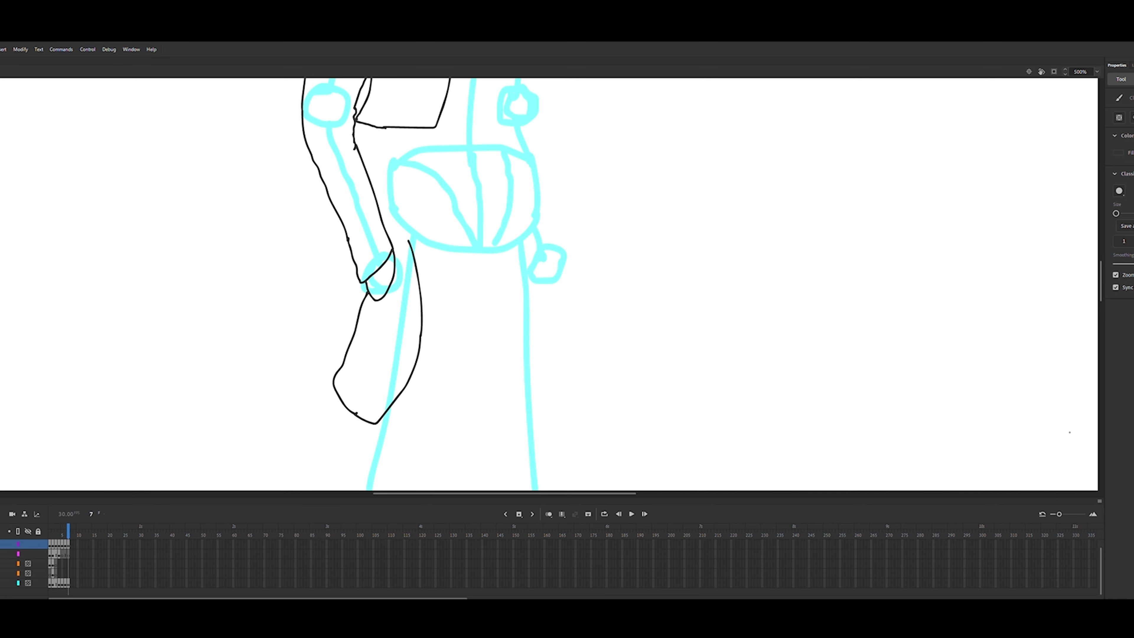
left_click_drag(1101, 287, 1109, 245)
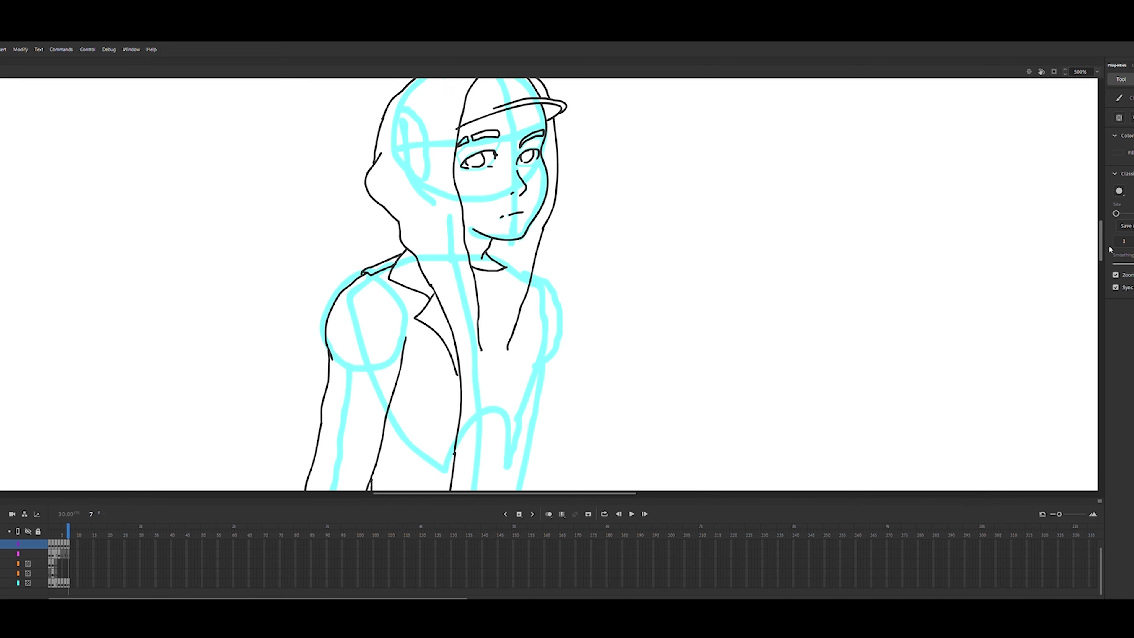
scroll(669, 280, "down", 5)
mouse_move(388, 380)
left_mouse_down()
mouse_move(429, 353)
mouse_move(439, 280)
left_mouse_up()
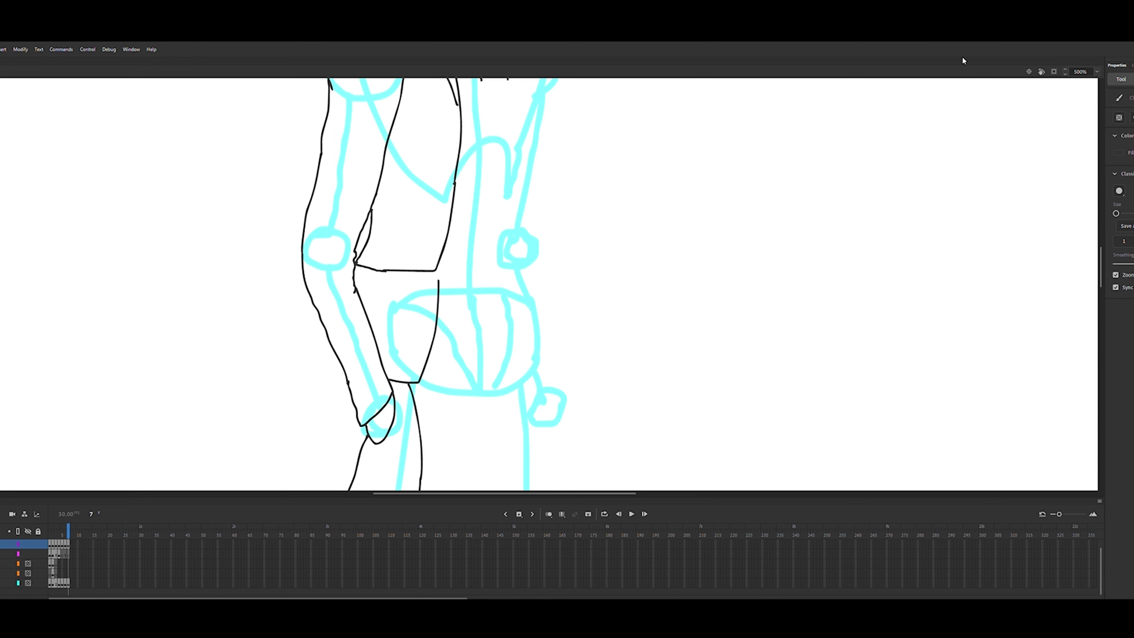
Undo the near arm, hand, thigh and hip strokes, keeping the jacket's front and hem
key("z")
left_click(425, 311)
left_click(425, 311)
left_click_drag(1100, 278, 1094, 344)
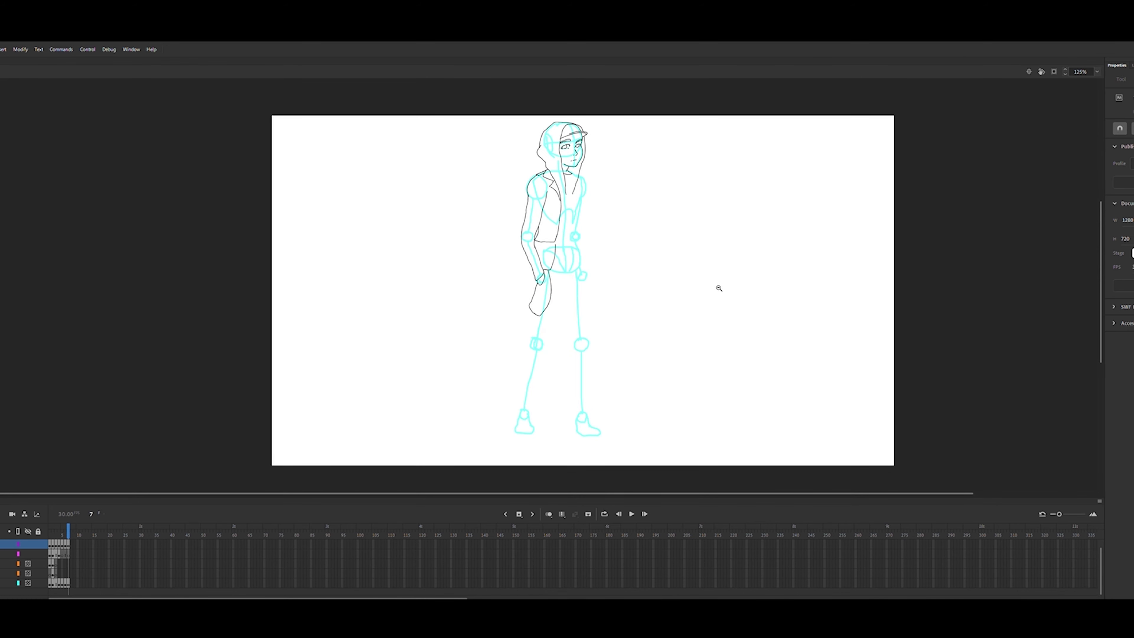
left_click(567, 207)
left_click_drag(1100, 271, 1092, 279)
key("ctrl+z")
key("ctrl+z")
key("ctrl+z")
key("ctrl+z")
key("ctrl+z")
key("ctrl+z")
key("ctrl+z")
key("ctrl+z")
key("ctrl+z")
key("ctrl+z")
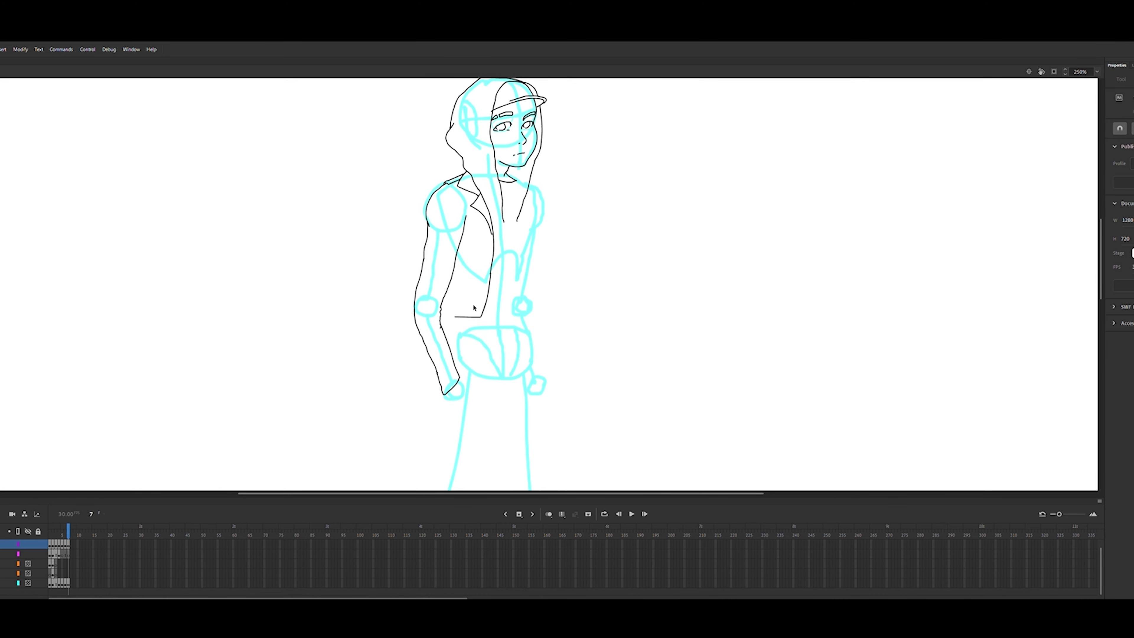
key("ctrl+z")
key("ctrl+z")
key("ctrl+z")
key("ctrl+y")
Ink the near arm with a slight bend, ending in a rounded sleeve end at the hip
key("b")
key("z")
double_click(512, 282)
left_click_drag(1101, 215, 1100, 269)
left_click_drag(209, 492, 450, 492)
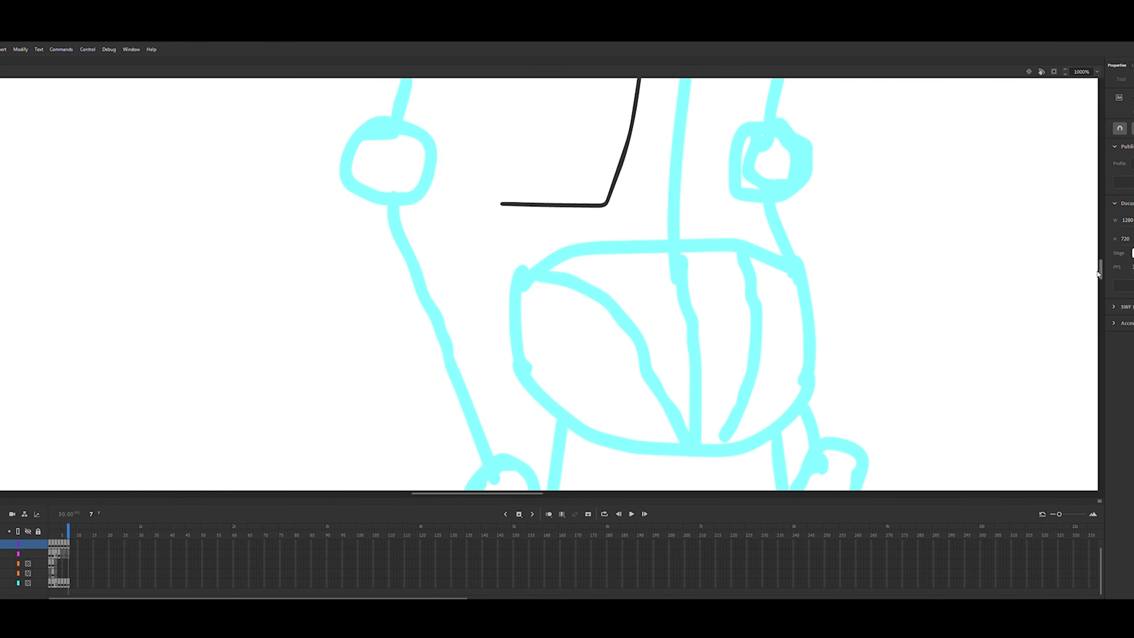
left_click_drag(1101, 271, 1100, 260)
left_click(1065, 74)
left_click(540, 326, "alt")
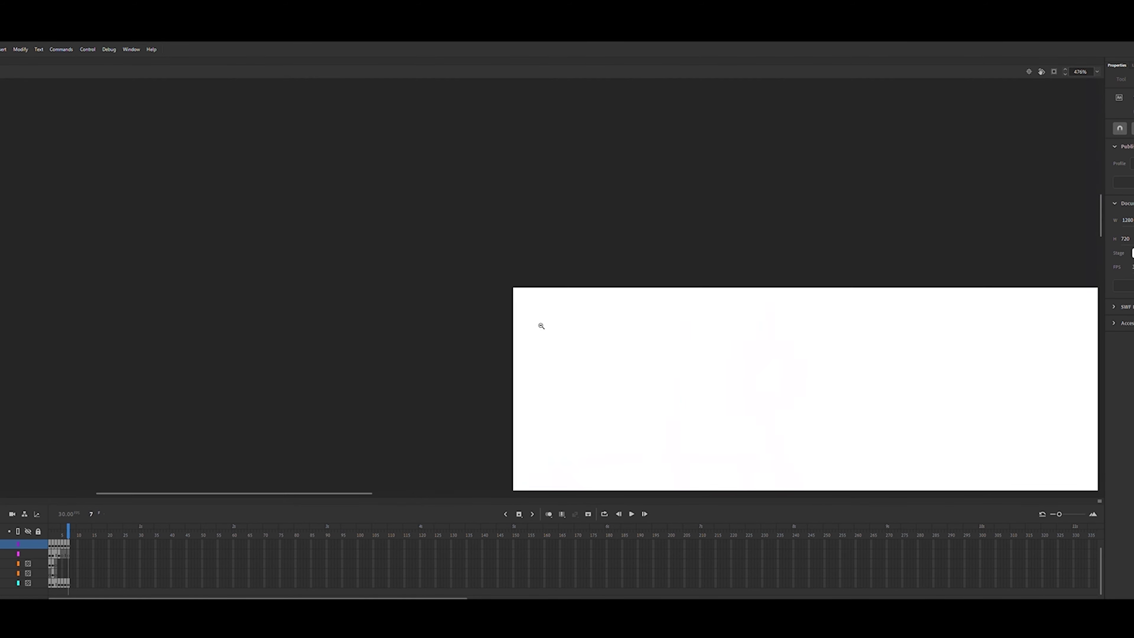
left_click_drag(322, 493, 565, 493)
left_click_drag(1101, 228, 1101, 273)
key("b")
mouse_move(450, 138)
left_mouse_down()
mouse_move(444, 302)
mouse_move(512, 397)
left_mouse_up()
key("ctrl+z")
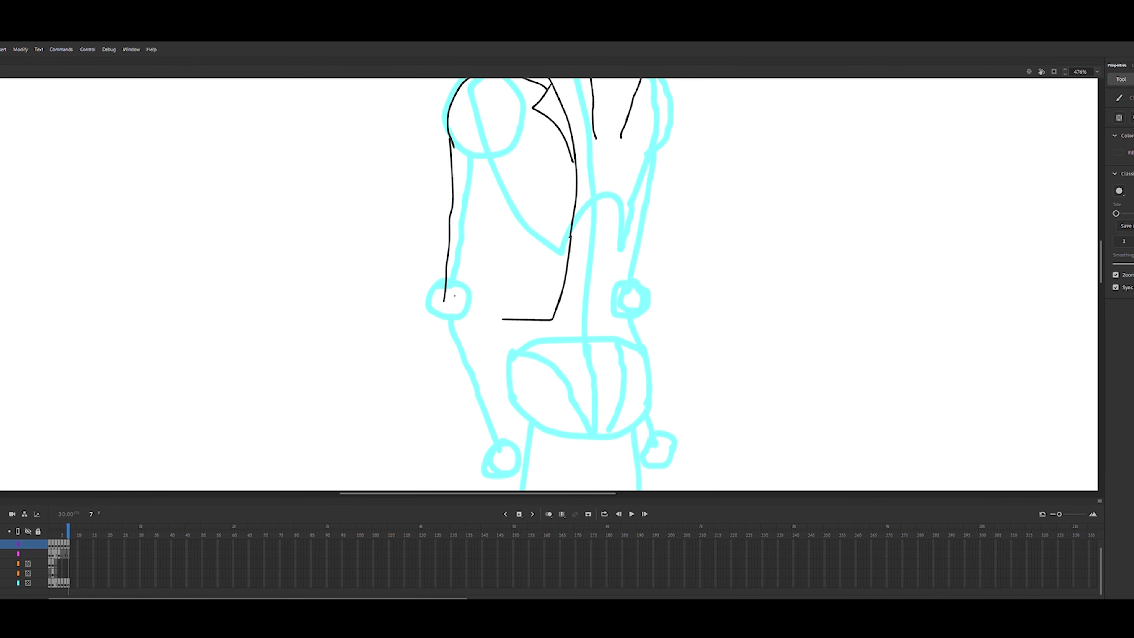
mouse_move(446, 282)
left_mouse_down()
mouse_move(491, 403)
mouse_move(518, 372)
left_mouse_up()
mouse_move(526, 126)
left_mouse_down()
mouse_move(497, 285)
mouse_move(512, 345)
left_mouse_up()
key("ctrl+z")
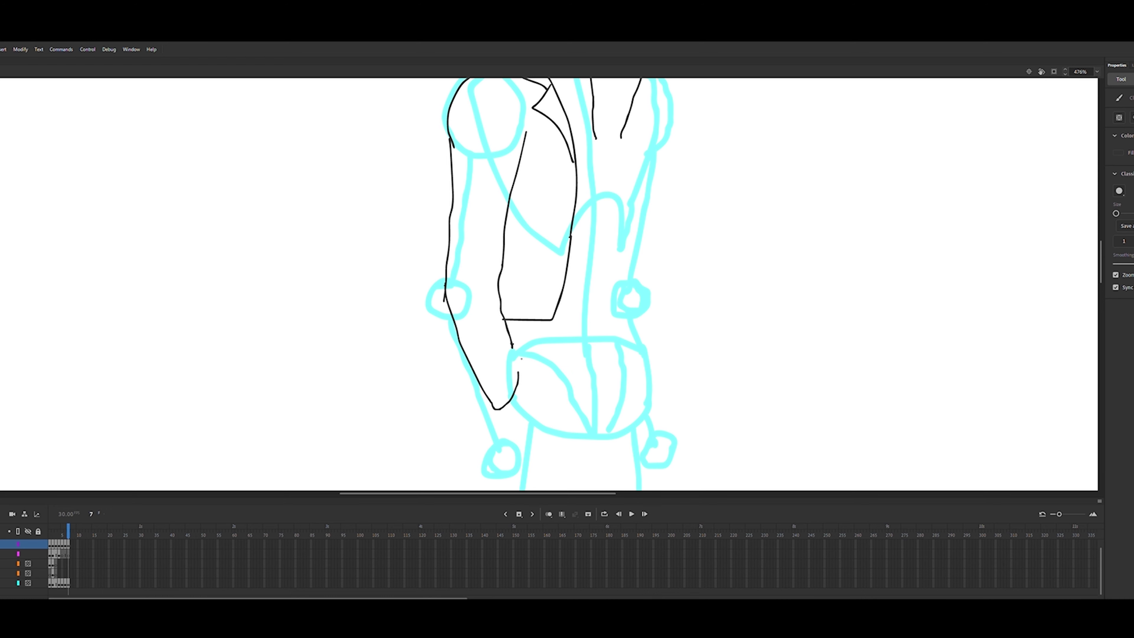
left_click_drag(512, 345, 519, 373)
Erase the jacket's old hem, redraw it lower against the sleeve and add a curve over the hip
key("e")
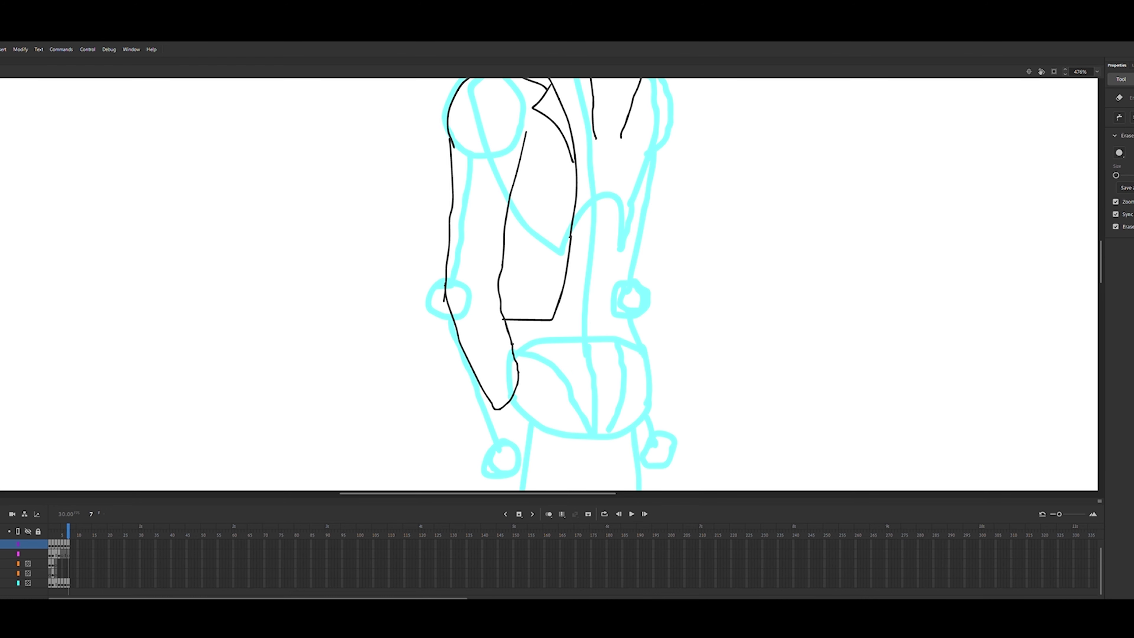
mouse_move(507, 319)
left_mouse_down()
mouse_move(554, 320)
mouse_move(545, 343)
mouse_move(514, 345)
mouse_move(545, 421)
left_mouse_up()
key("b")
Ink the garment shape from the sleeve end down the near thigh to a point, closing it at the hip
left_click_drag(488, 397, 477, 473)
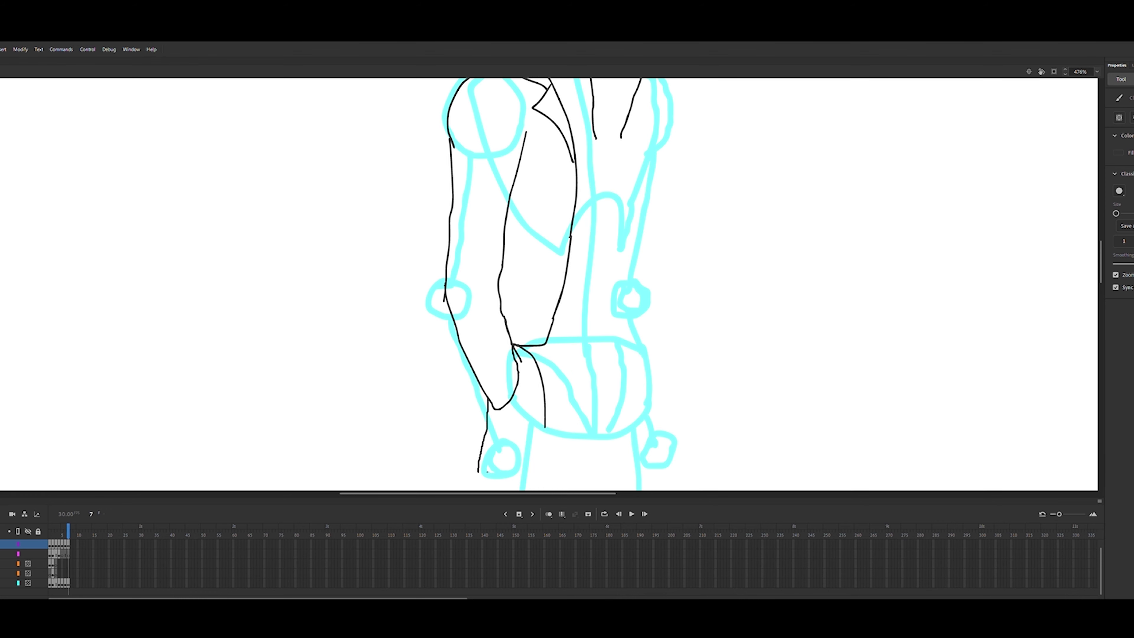
scroll(478, 472, "down", 5)
left_click_drag(478, 255, 524, 326)
left_click_drag(545, 210, 524, 325)
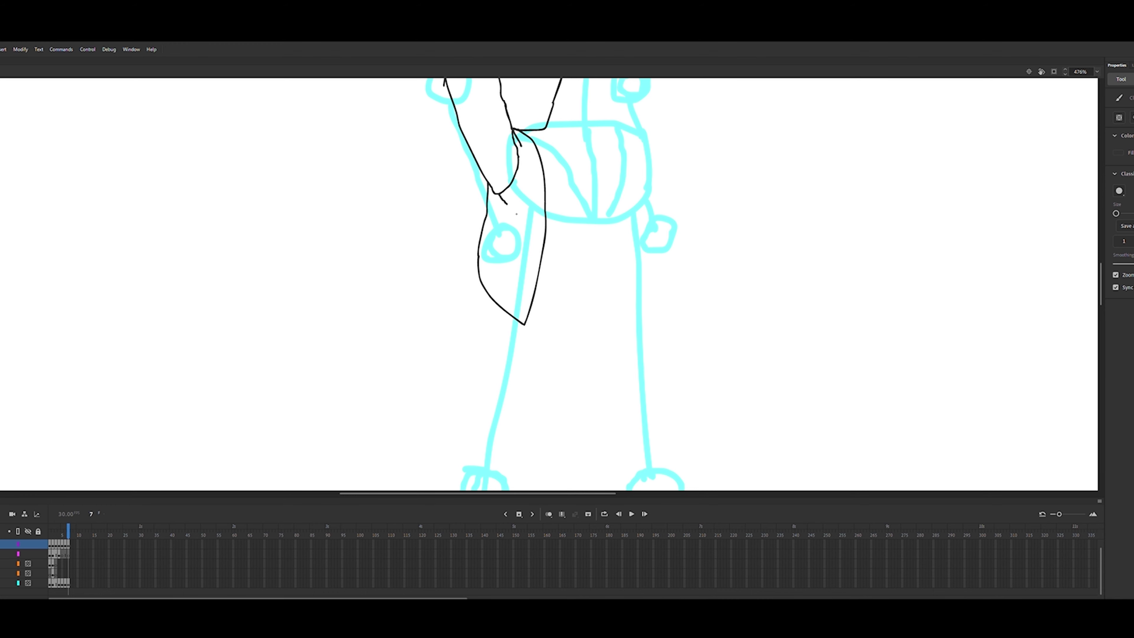
Ink the near shoulder's seam and the far arm's outer contour from the shoulder to below the elbow
left_click_drag(1101, 283, 1103, 254)
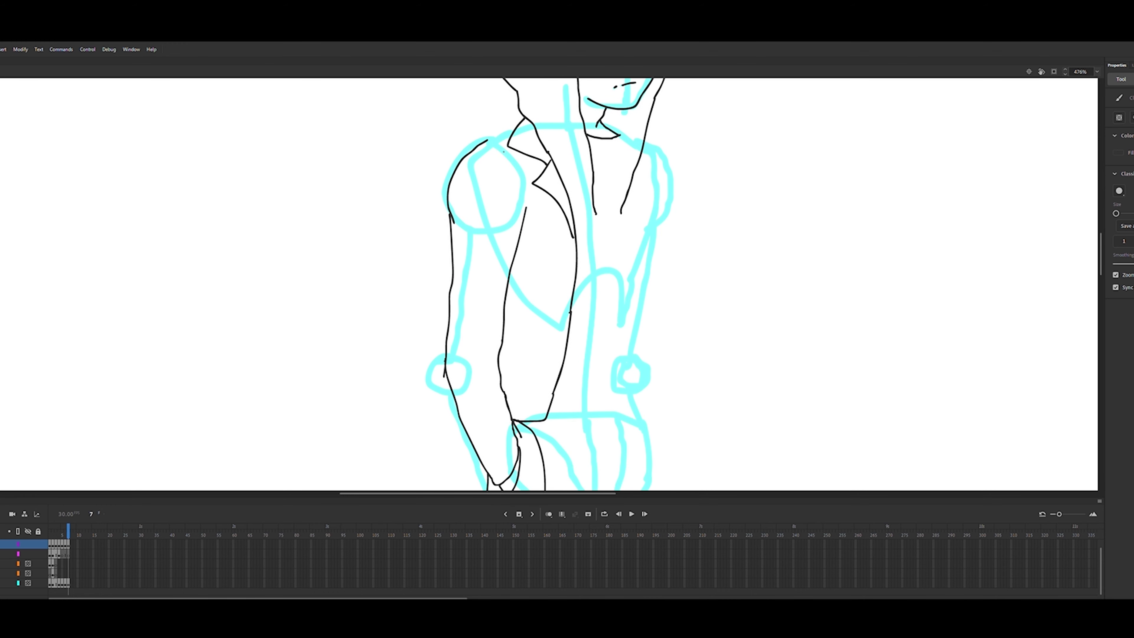
left_click_drag(484, 140, 514, 126)
left_click_drag(674, 172, 673, 204)
key("ctrl+z")
mouse_move(643, 144)
left_mouse_down()
mouse_move(682, 207)
mouse_move(658, 241)
left_mouse_up()
key("ctrl+z")
mouse_move(644, 142)
left_mouse_down()
mouse_move(677, 191)
mouse_move(645, 358)
left_mouse_up()
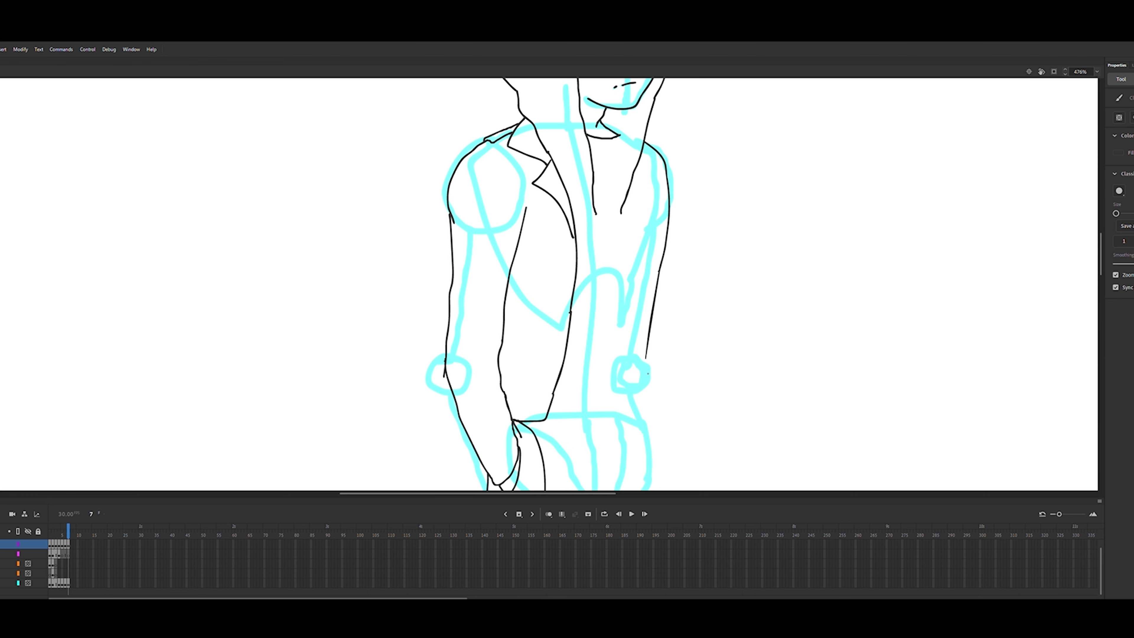
scroll(791, 260, "down", 3)
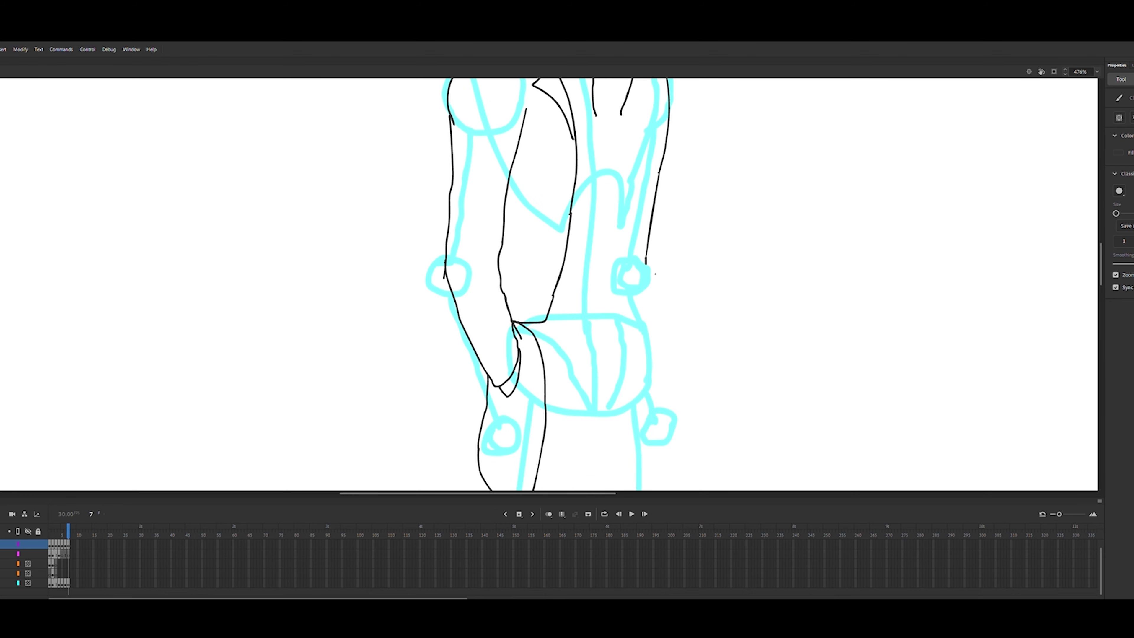
left_click_drag(646, 283, 654, 351)
scroll(657, 220, "up", 3)
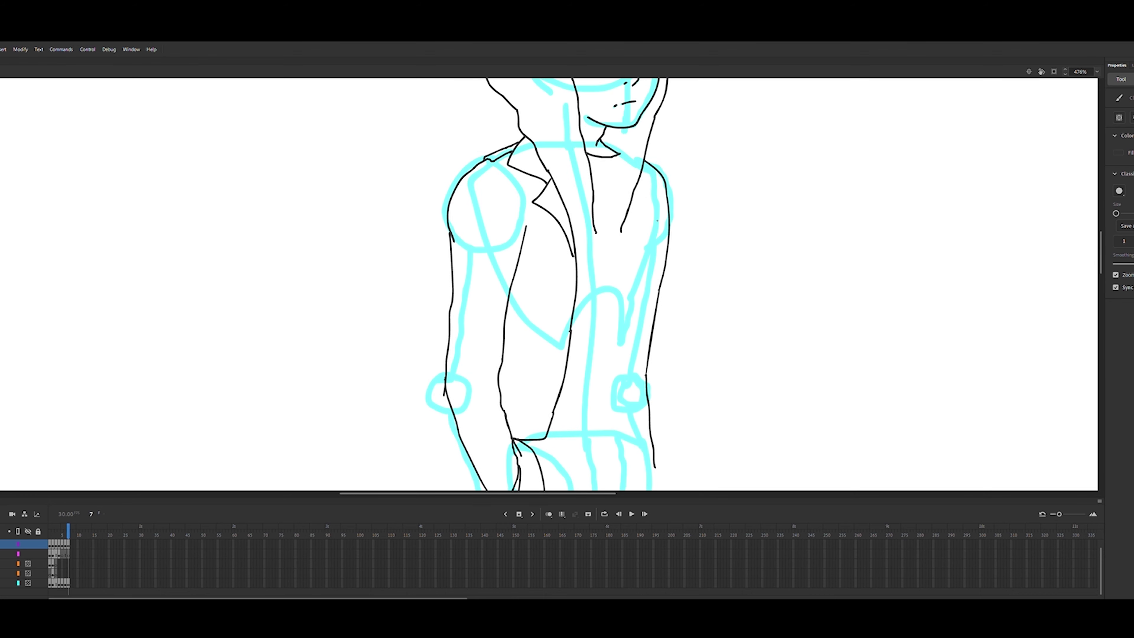
Ink the far sleeve's inner edge and the jacket's far front edge down to a short hem at the waist
mouse_move(656, 183)
left_mouse_down()
mouse_move(671, 231)
mouse_move(639, 404)
left_mouse_up()
key("ctrl+z")
key("ctrl+z")
left_click_drag(643, 331, 644, 432)
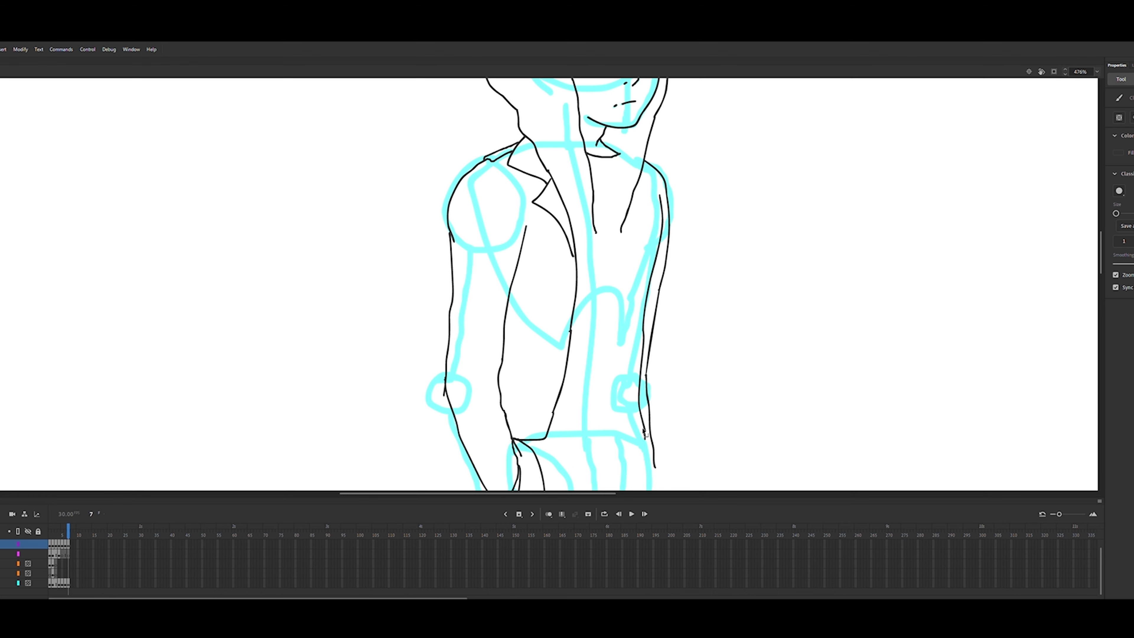
left_click_drag(622, 230, 620, 438)
key("ctrl+z")
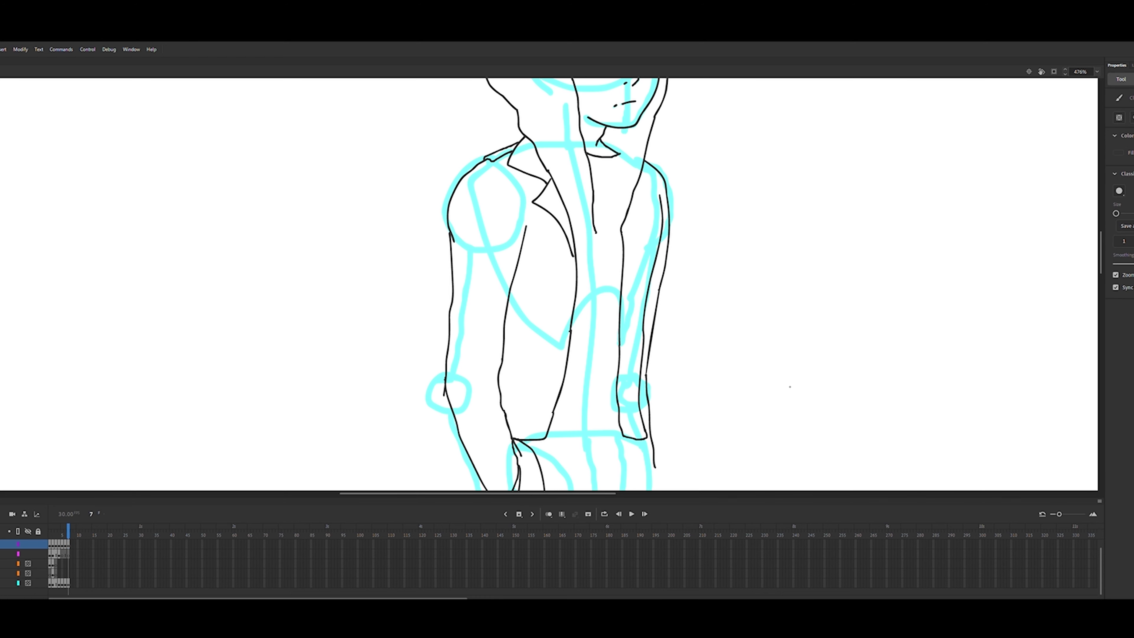
Ink the narrow far coat panel from the jacket hem down past the hip, closing its lower end
scroll(792, 387, "down", 5)
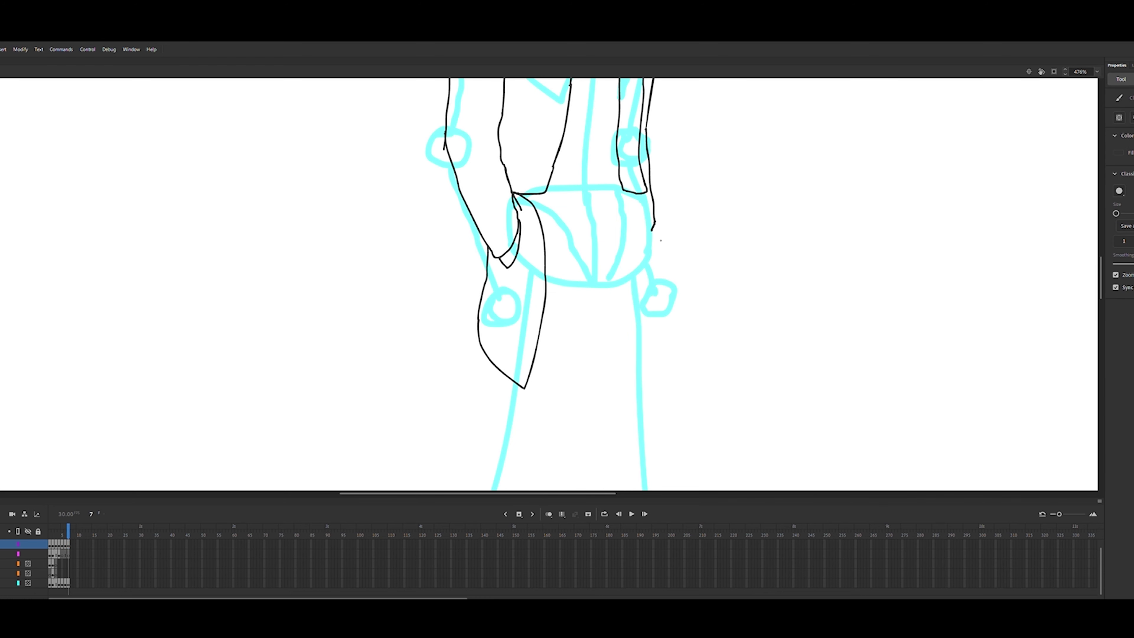
left_click_drag(648, 231, 662, 378)
key("ctrl+z")
mouse_move(655, 223)
left_mouse_down()
mouse_move(692, 398)
mouse_move(647, 368)
mouse_move(677, 408)
mouse_move(638, 195)
left_mouse_up()
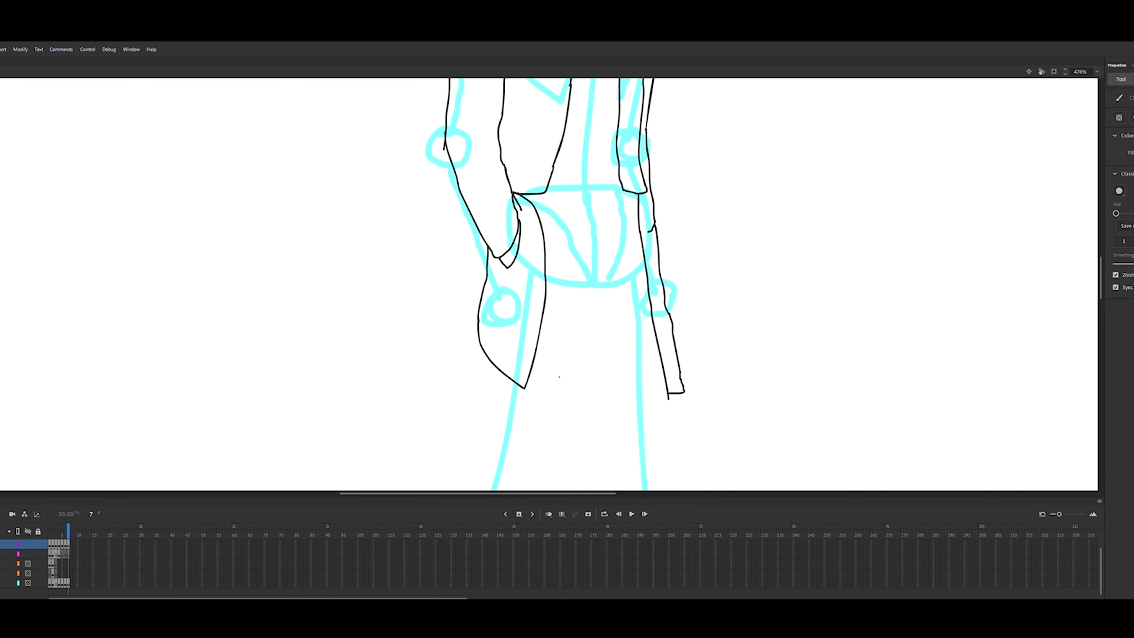
Shorten the far coat panel, close it with a slanted end and ink the shirt's curved hem across both thighs
key("e")
left_click_drag(664, 369, 686, 402)
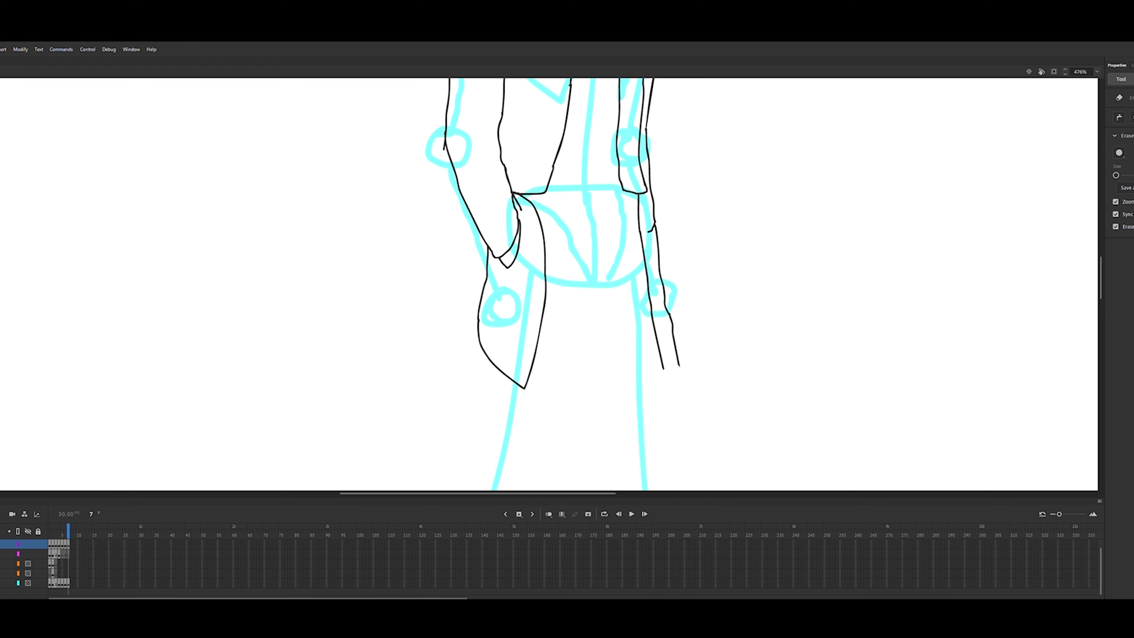
key("b")
mouse_move(526, 384)
left_mouse_down()
mouse_move(637, 395)
mouse_move(680, 366)
left_mouse_up()
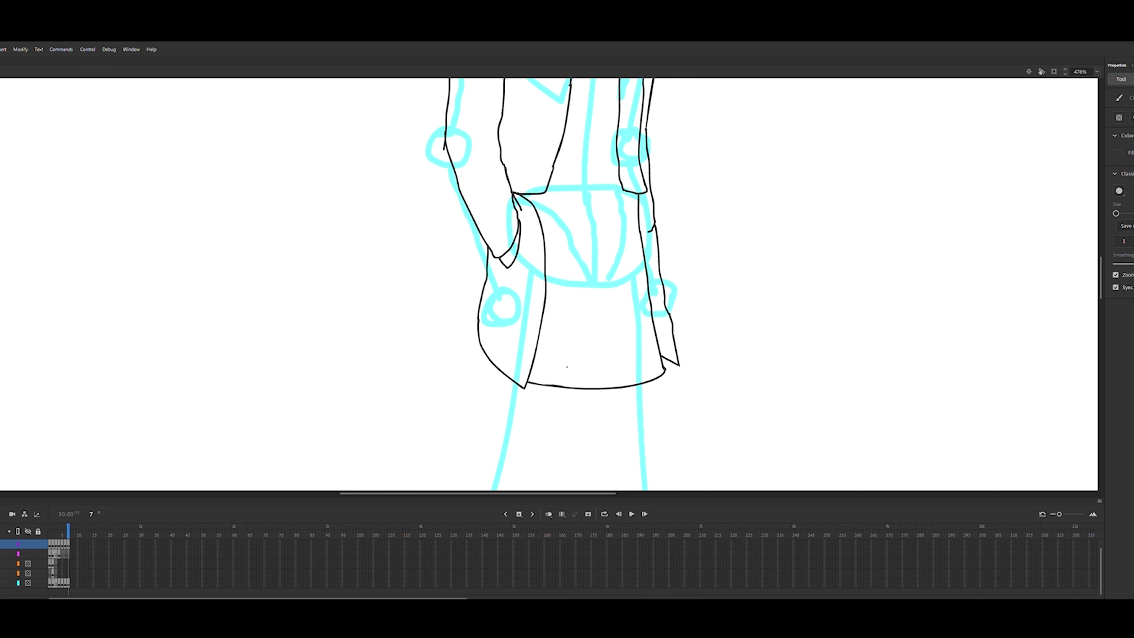
Ink both sides of the near thigh with small knee folds and extend the shin's outer contour to the ankle
scroll(567, 367, "up", 4)
scroll(561, 335, "down", 10)
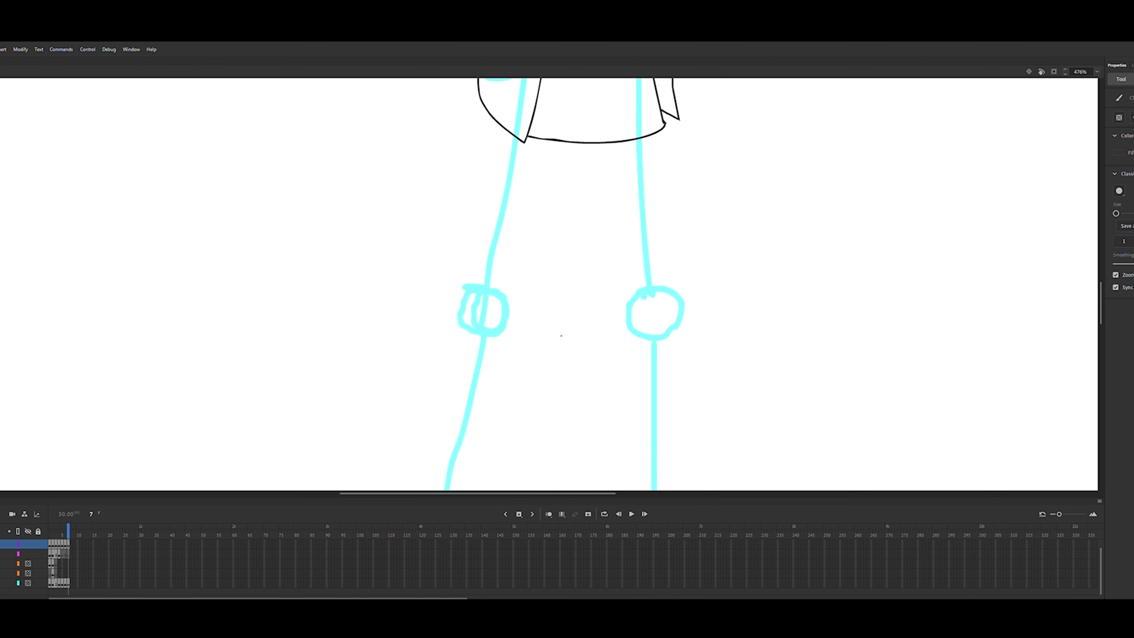
left_click_drag(488, 115, 468, 314)
left_click_drag(561, 142, 499, 337)
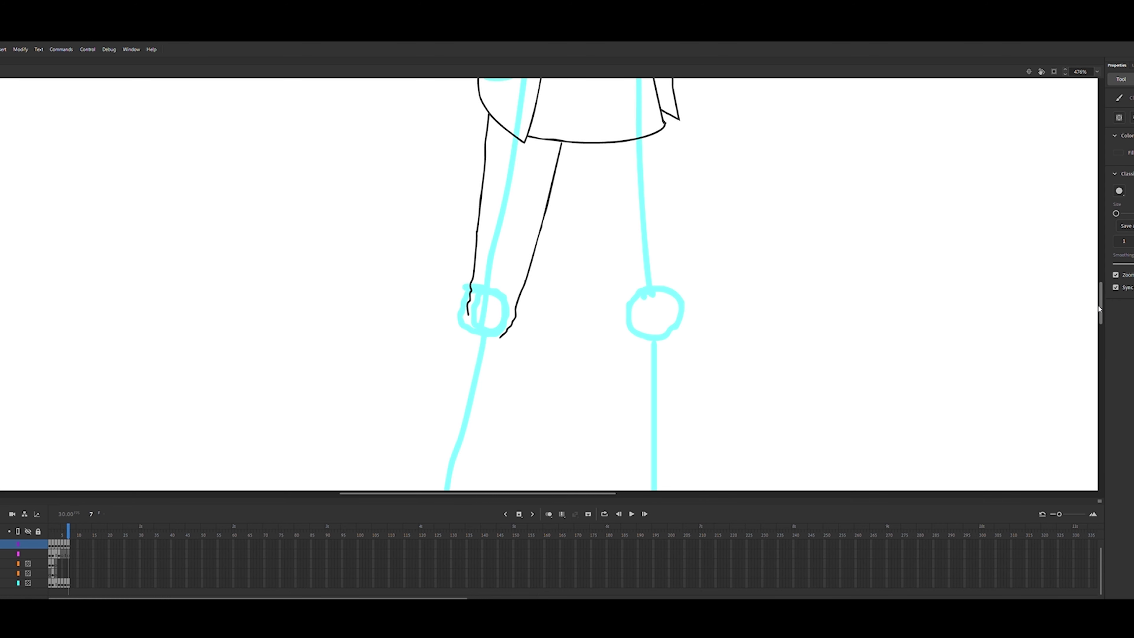
scroll(793, 206, "down", 4)
mouse_move(468, 132)
left_mouse_down()
mouse_move(425, 282)
mouse_move(422, 371)
mouse_move(452, 388)
mouse_move(418, 385)
left_mouse_up()
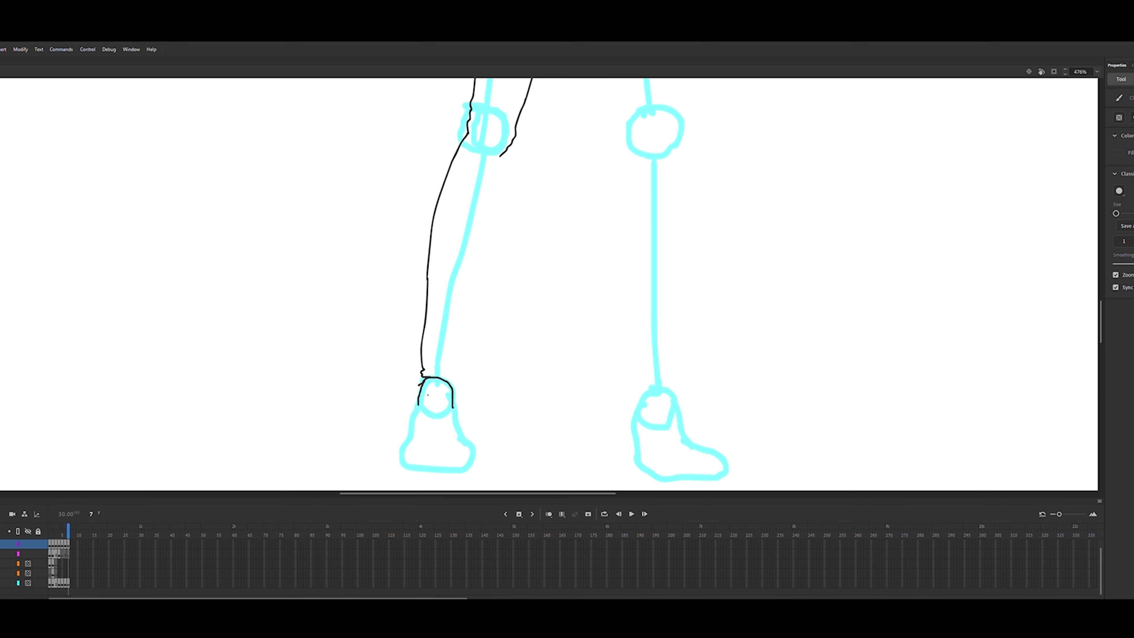
Ink the near shoe with its sole and front panel, and the calf's inner contour from knee to ankle
mouse_move(413, 473)
left_mouse_down()
mouse_move(460, 480)
mouse_move(480, 464)
left_mouse_up()
left_click_drag(454, 390, 470, 441)
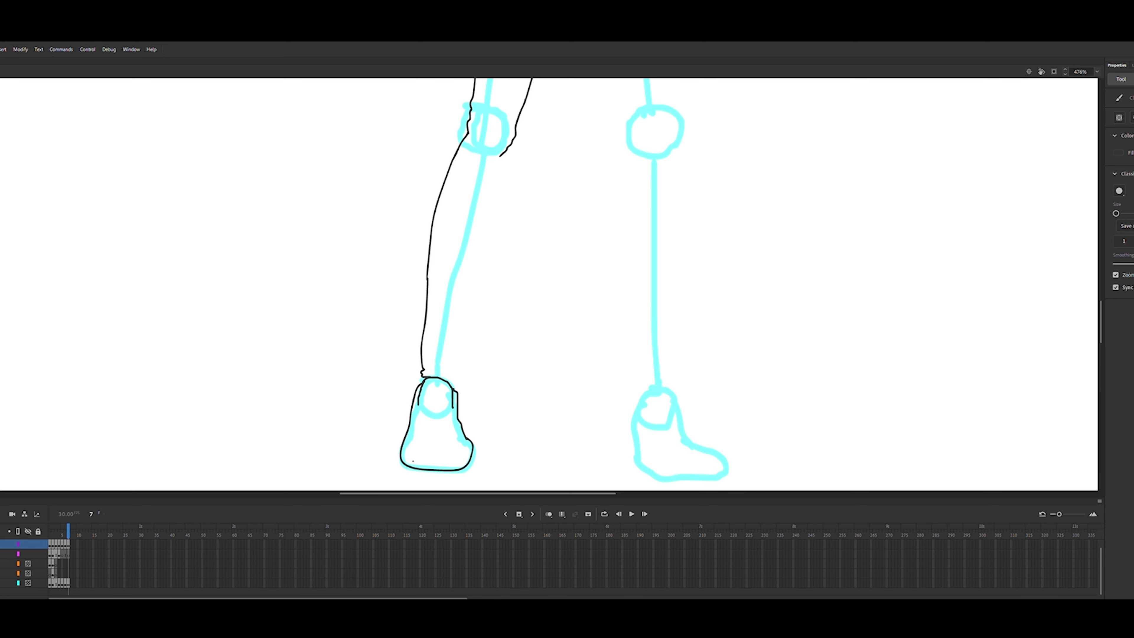
mouse_move(401, 454)
left_mouse_down()
mouse_move(478, 467)
mouse_move(432, 461)
mouse_move(465, 443)
mouse_move(461, 416)
mouse_move(421, 443)
mouse_move(420, 401)
left_mouse_up()
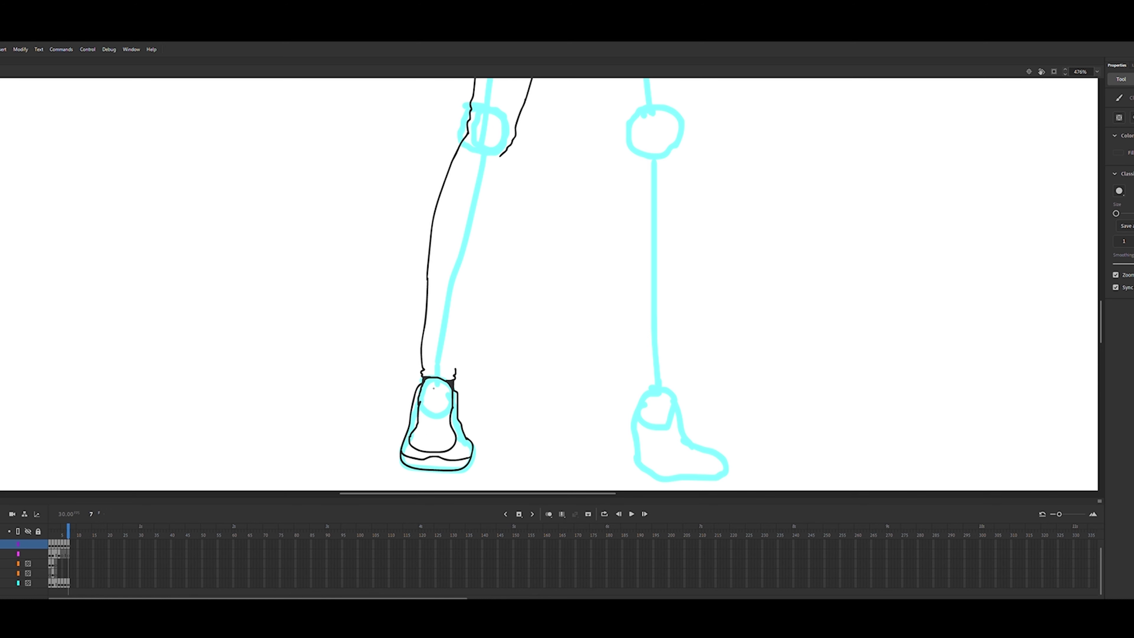
scroll(432, 389, "up", 4)
mouse_move(500, 243)
left_mouse_down()
mouse_move(454, 416)
mouse_move(456, 456)
left_mouse_up()
Ink both contours of the far thigh from the shirt hem down to the knee
scroll(571, 196, "up", 6)
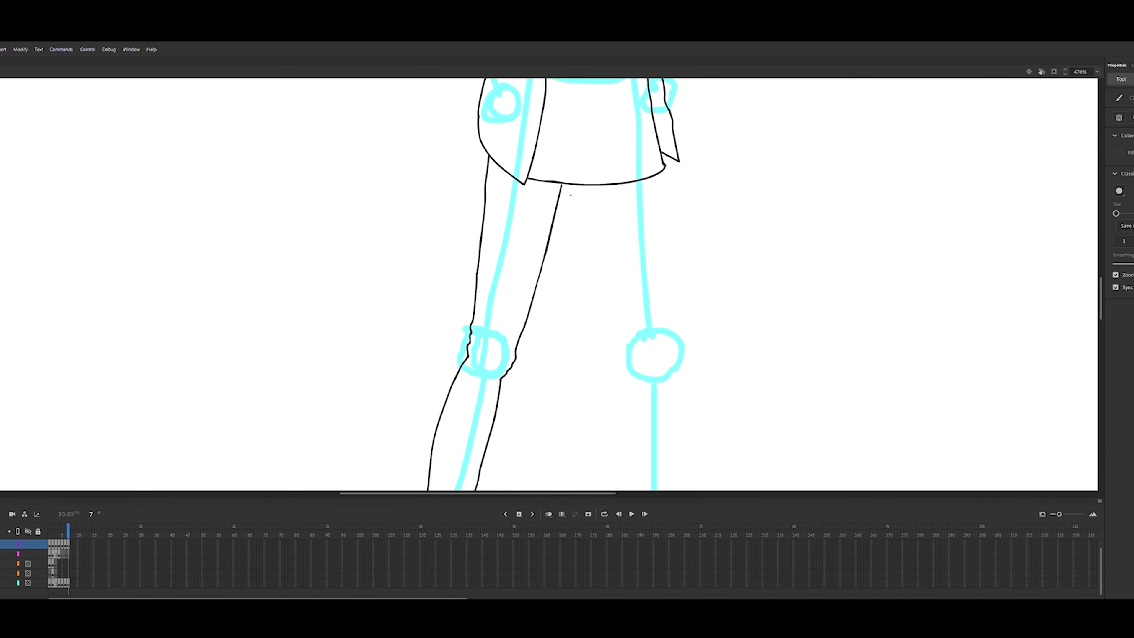
left_click_drag(608, 195, 645, 389)
key("ctrl+z")
mouse_move(676, 200)
left_mouse_down()
mouse_move(688, 346)
mouse_move(685, 389)
left_mouse_up()
Ink both contours of the far lower leg from the knee to the ankle, ending at the shoe's collar
left_click_drag(1100, 283, 1099, 311)
mouse_move(645, 115)
left_mouse_down()
mouse_move(635, 261)
mouse_move(645, 343)
left_mouse_up()
key("ctrl+z")
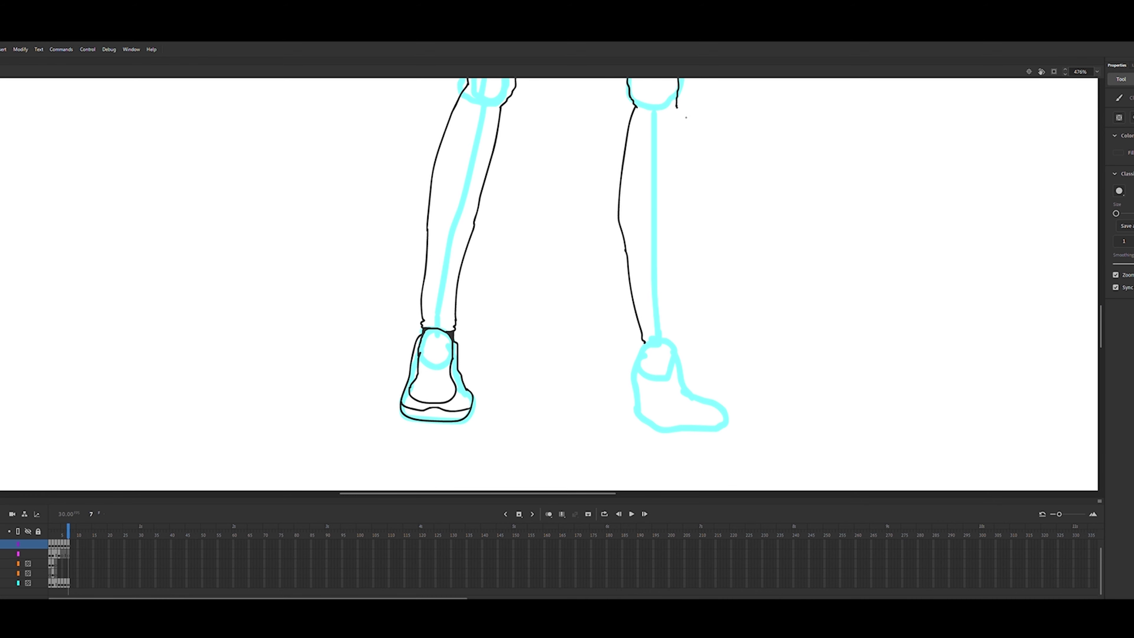
mouse_move(676, 107)
left_mouse_down()
mouse_move(682, 356)
mouse_move(650, 354)
mouse_move(672, 333)
mouse_move(674, 357)
mouse_move(651, 353)
mouse_move(678, 358)
left_mouse_up()
key("ctrl+z")
key("ctrl+z")
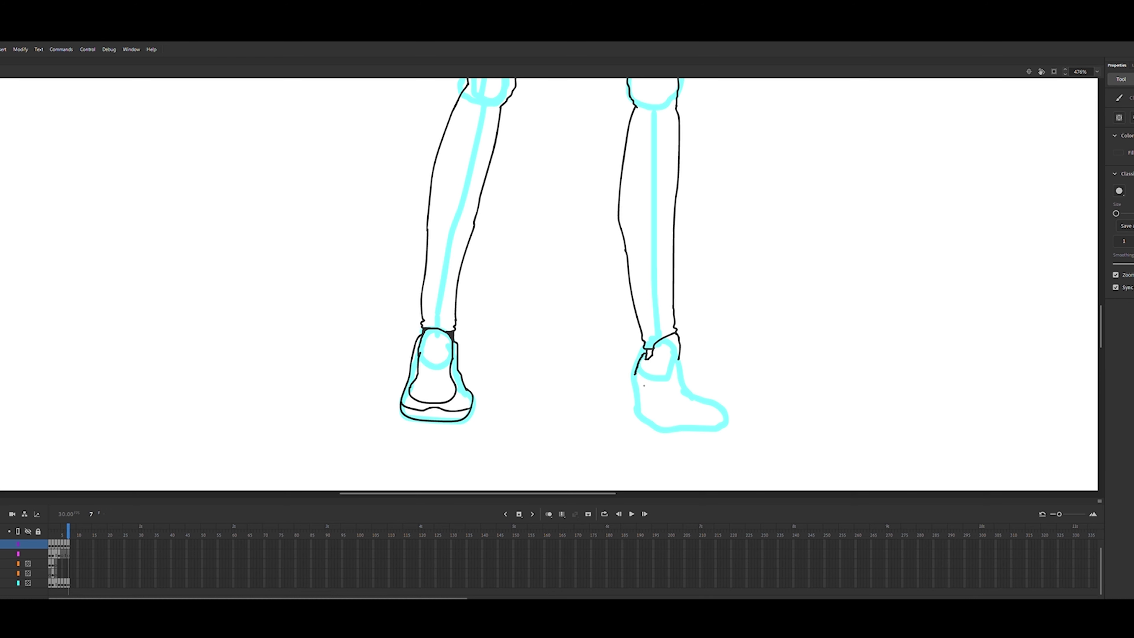
Ink the far shoe over its guide, pointing sideways, with a rounded toe and a sole line
left_click_drag(644, 385, 652, 432)
key("ctrl+z")
mouse_move(634, 381)
left_mouse_down()
mouse_move(643, 416)
mouse_move(679, 434)
mouse_move(735, 434)
mouse_move(714, 394)
left_mouse_up()
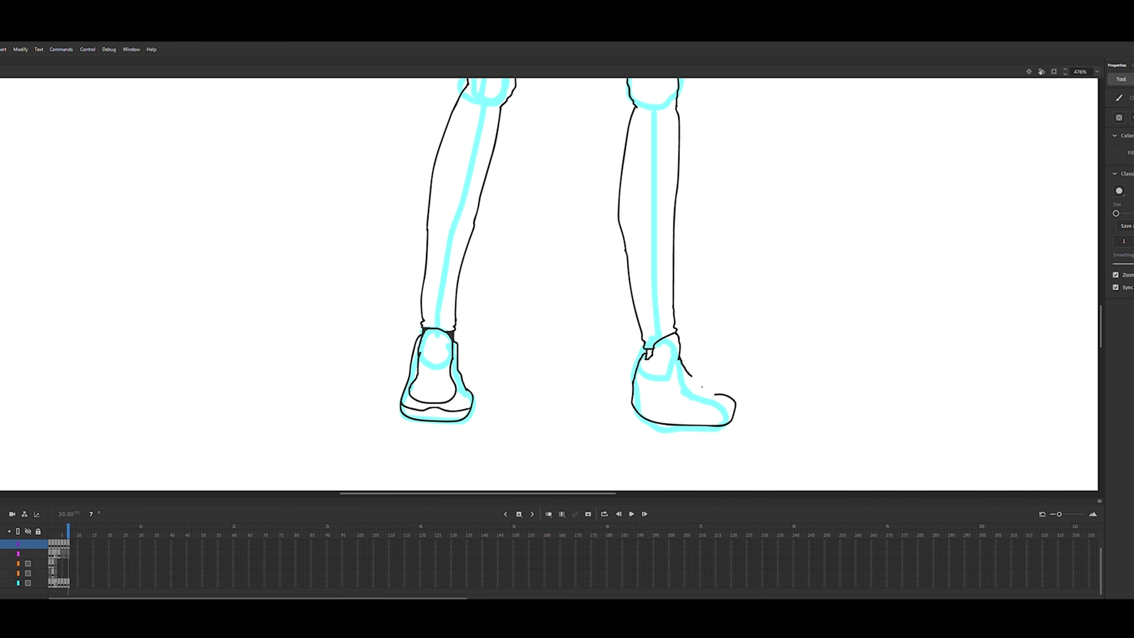
key("ctrl+z")
mouse_move(634, 382)
left_mouse_down()
mouse_move(643, 416)
mouse_move(686, 433)
mouse_move(724, 411)
left_mouse_up()
key("ctrl+z")
left_click_drag(679, 359, 724, 412)
mouse_move(633, 396)
left_mouse_down()
mouse_move(706, 412)
mouse_move(719, 403)
left_mouse_up()
key("ctrl+z")
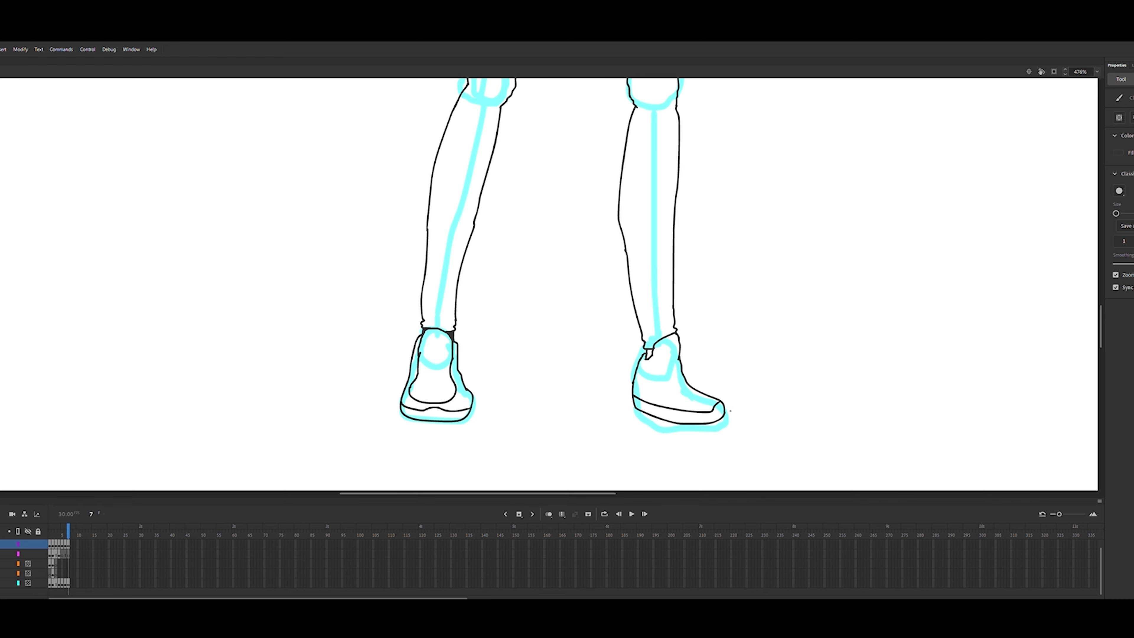
mouse_move(662, 381)
left_mouse_down()
mouse_move(690, 406)
mouse_move(714, 403)
left_mouse_up()
Erase the near coat panel's outer edge between the sleeve end and the hem
left_click(1100, 282)
key("z")
left_click(550, 242, "alt")
left_click(549, 242, "alt")
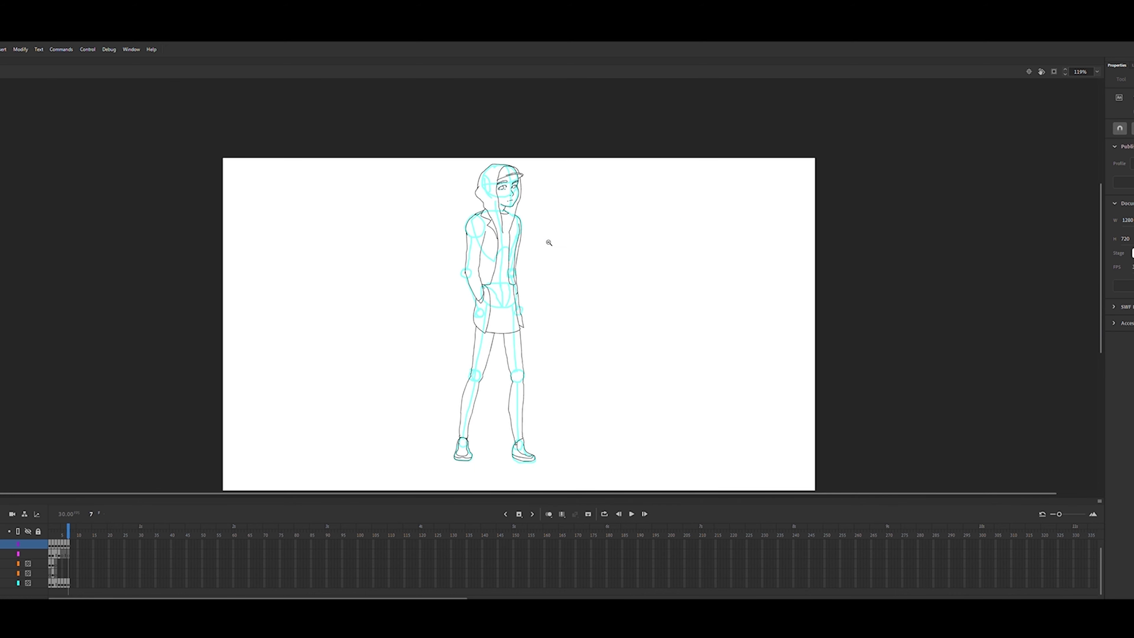
left_click(481, 301)
left_click(482, 301)
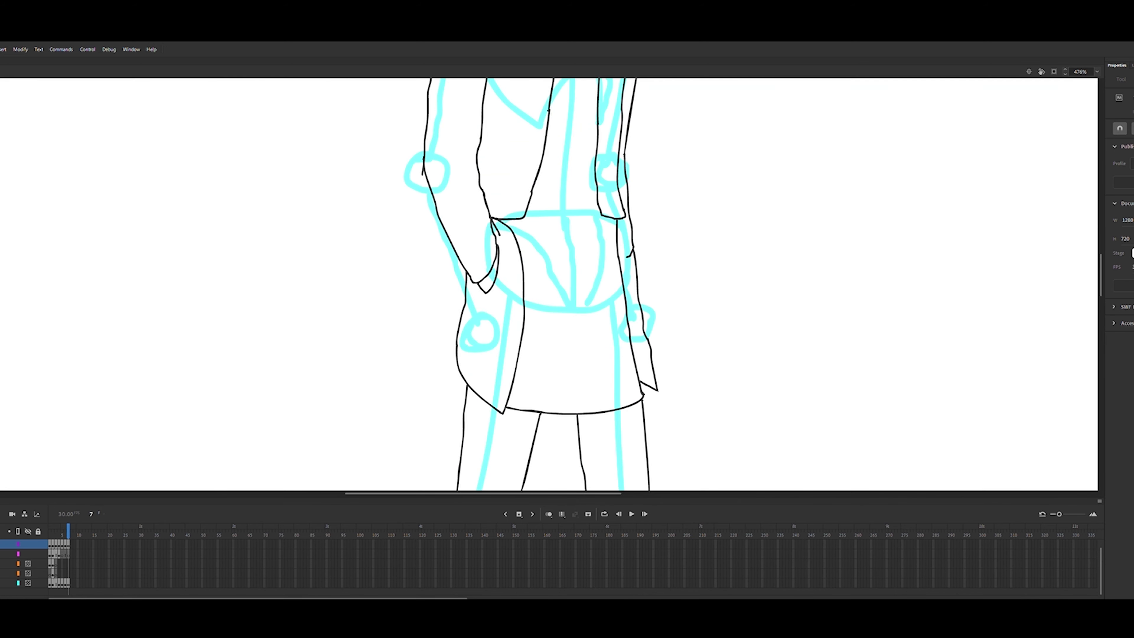
key("e")
left_click_drag(459, 339, 466, 273)
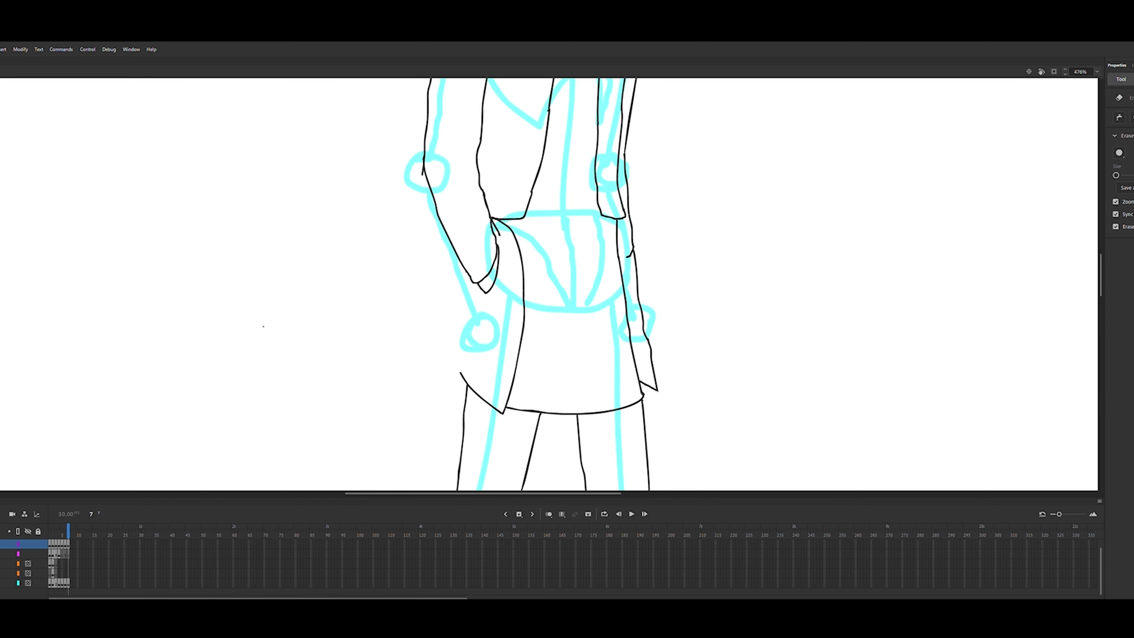
Redraw the near coat panel's outer edge wider, starting higher on the forearm, and clean up where it joins the hem
key("b")
mouse_move(444, 230)
left_mouse_down()
mouse_move(439, 271)
mouse_move(441, 342)
mouse_move(465, 375)
left_mouse_up()
key("ctrl+z")
key("ctrl+z")
mouse_move(444, 230)
left_mouse_down()
mouse_move(438, 354)
mouse_move(468, 385)
left_mouse_up()
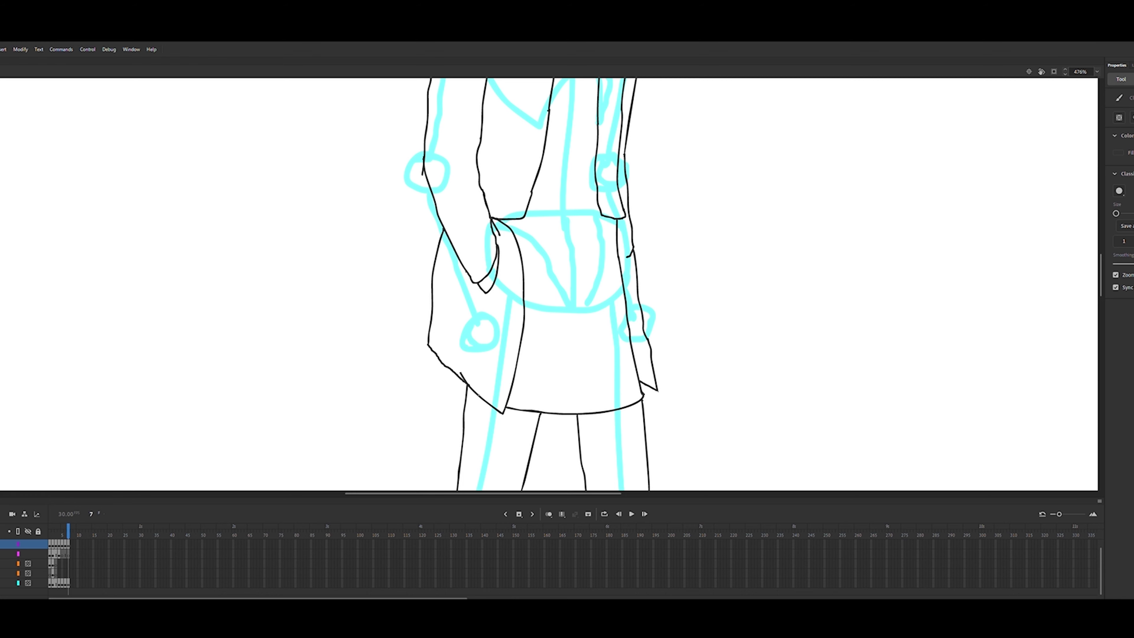
key("e")
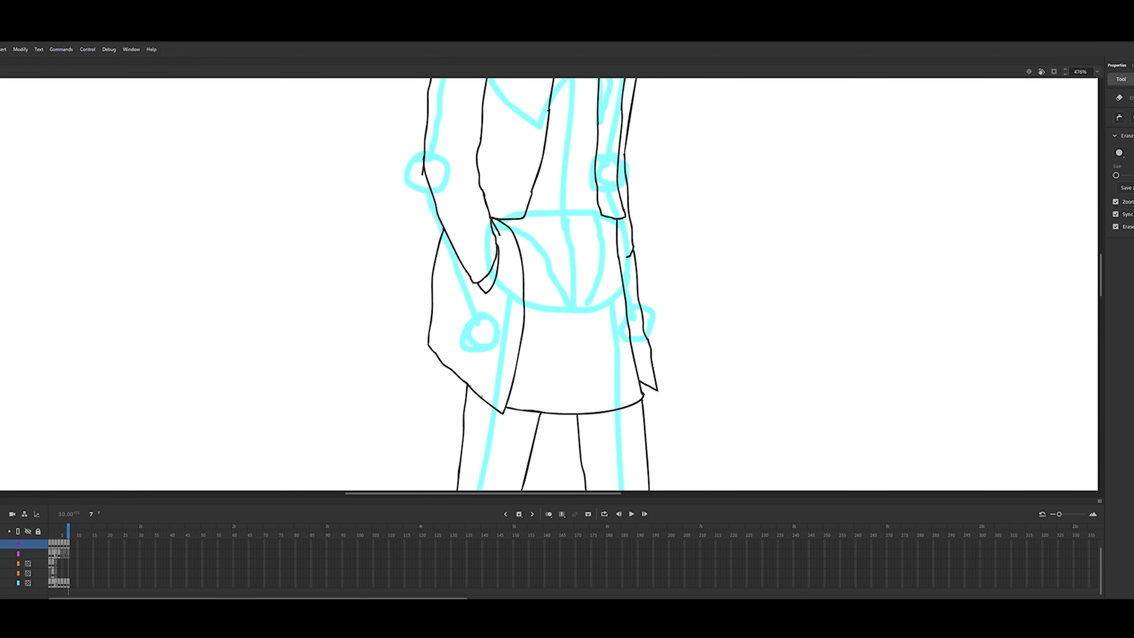
key("b")
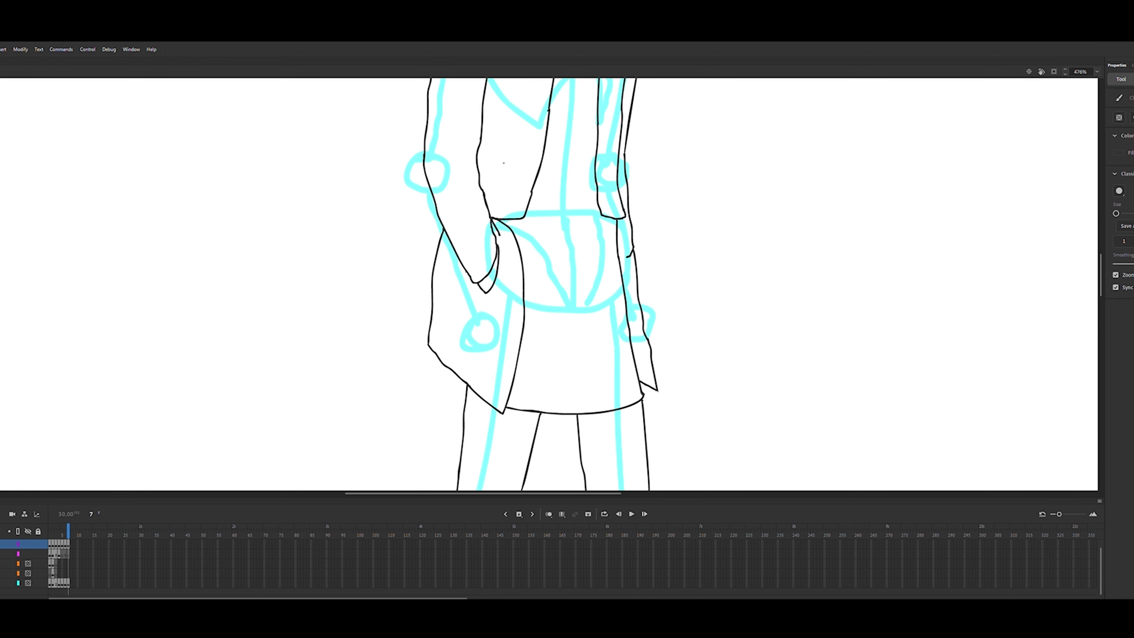
Ink a higher, rounder hood outline over the crown of the head, ending at the cap's brim
left_click_drag(1101, 266, 1118, 252)
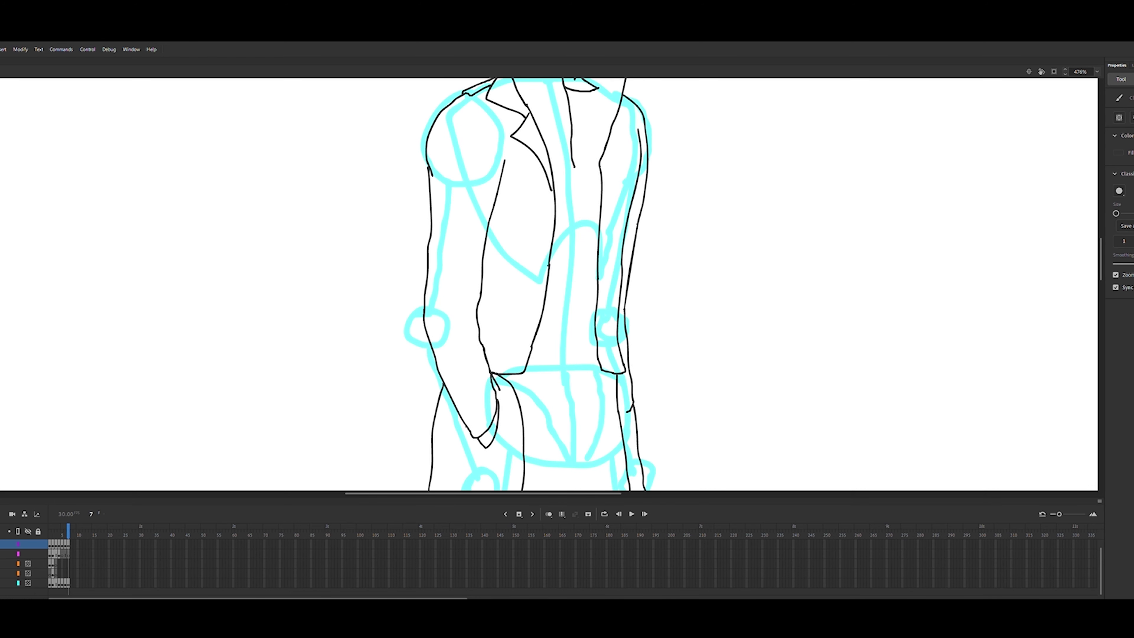
key("z")
left_click(741, 311, "alt")
left_click(702, 311, "alt")
left_click(593, 375)
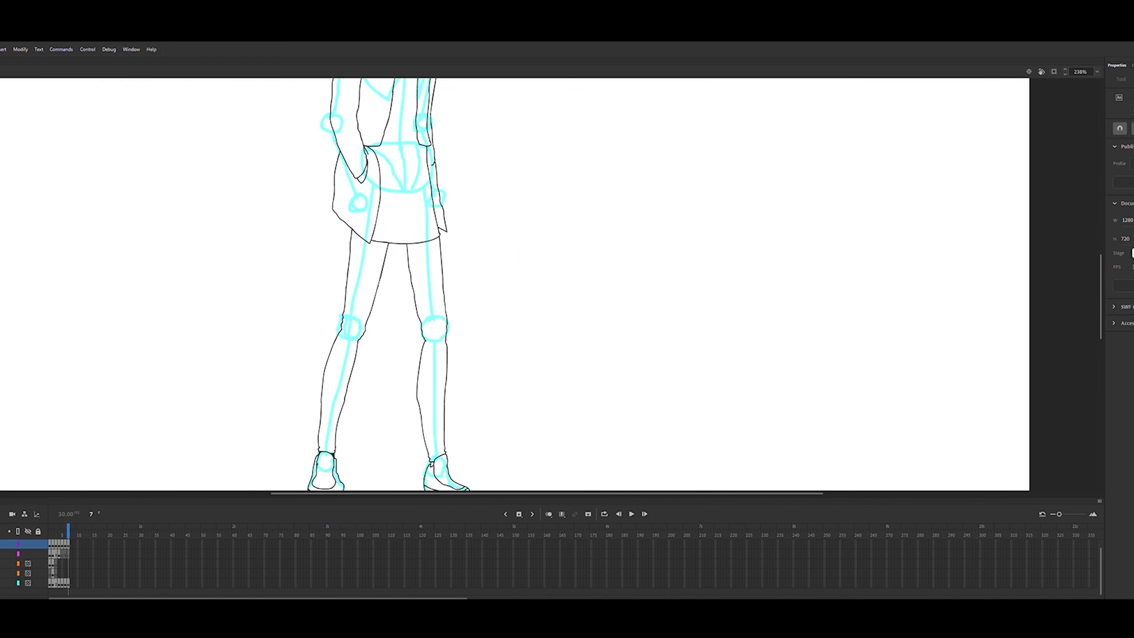
left_click(341, 247, "alt")
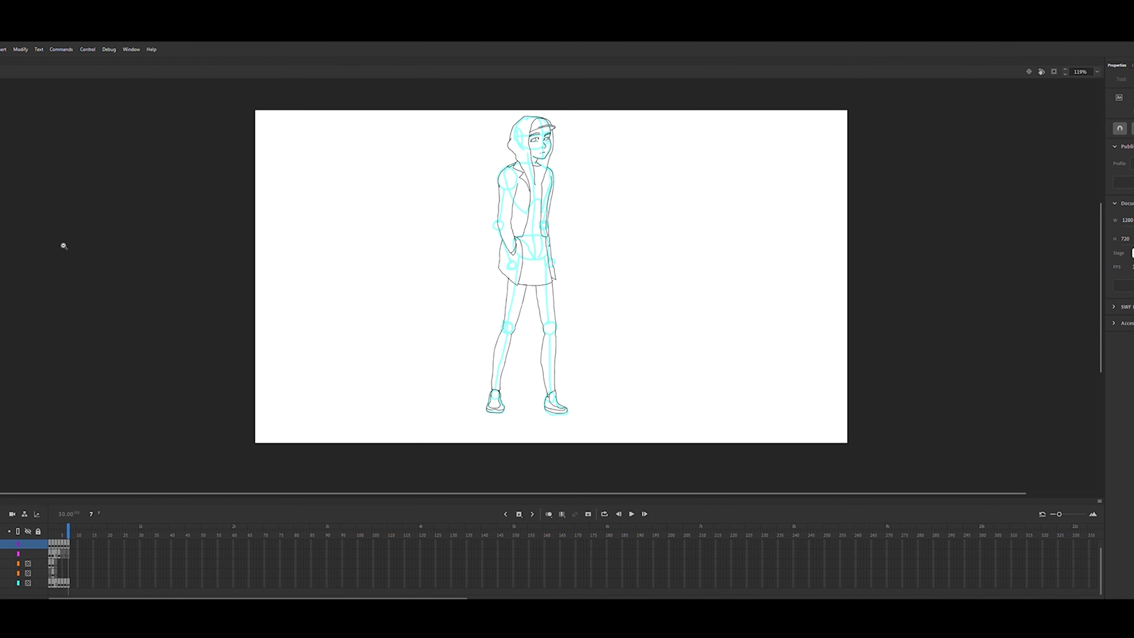
left_click(543, 123)
left_click(513, 293)
left_click(512, 292)
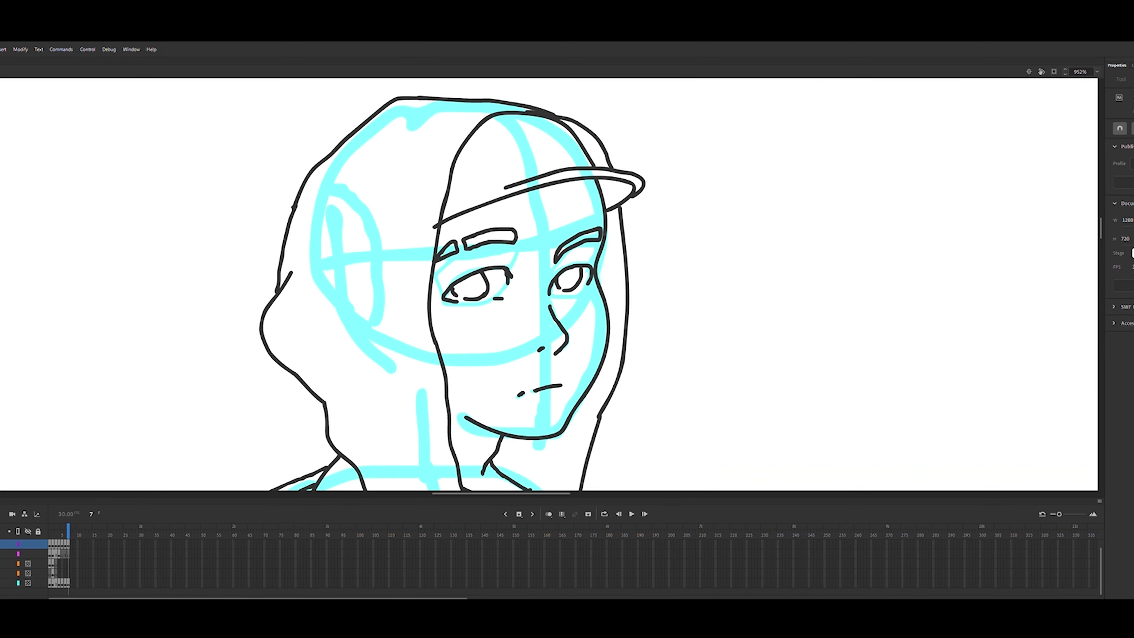
key("b")
mouse_move(396, 98)
left_mouse_down()
mouse_move(569, 101)
mouse_move(611, 164)
left_mouse_up()
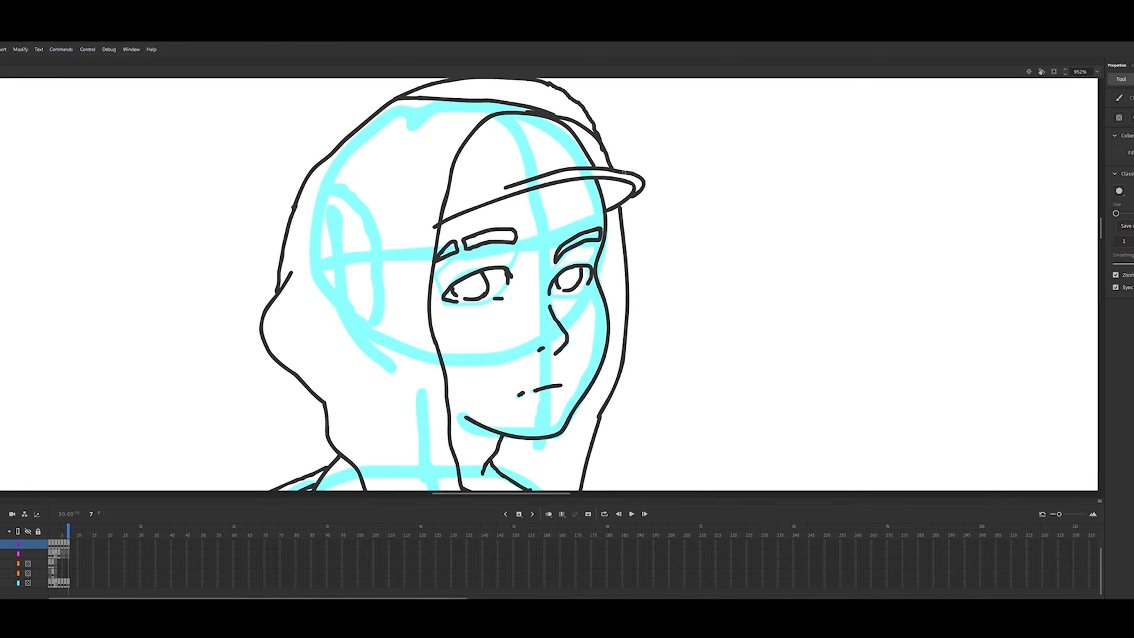
Ink a taller hood opening and cap crown arching above the old line down to the brim
mouse_move(491, 114)
left_mouse_down()
mouse_move(546, 93)
mouse_move(577, 115)
left_mouse_up()
key("ctrl+z")
mouse_move(594, 165)
left_mouse_down()
mouse_move(567, 108)
mouse_move(477, 124)
mouse_move(457, 159)
left_mouse_up()
left_click_drag(519, 95, 576, 103)
key("ctrl+z")
Erase the old cap and hood top lines and reconnect the hood's far edge to the brim
key("e")
left_click_drag(499, 114, 474, 135)
mouse_move(501, 120)
left_mouse_down()
mouse_move(554, 128)
mouse_move(596, 154)
mouse_move(592, 140)
mouse_move(601, 150)
left_mouse_up()
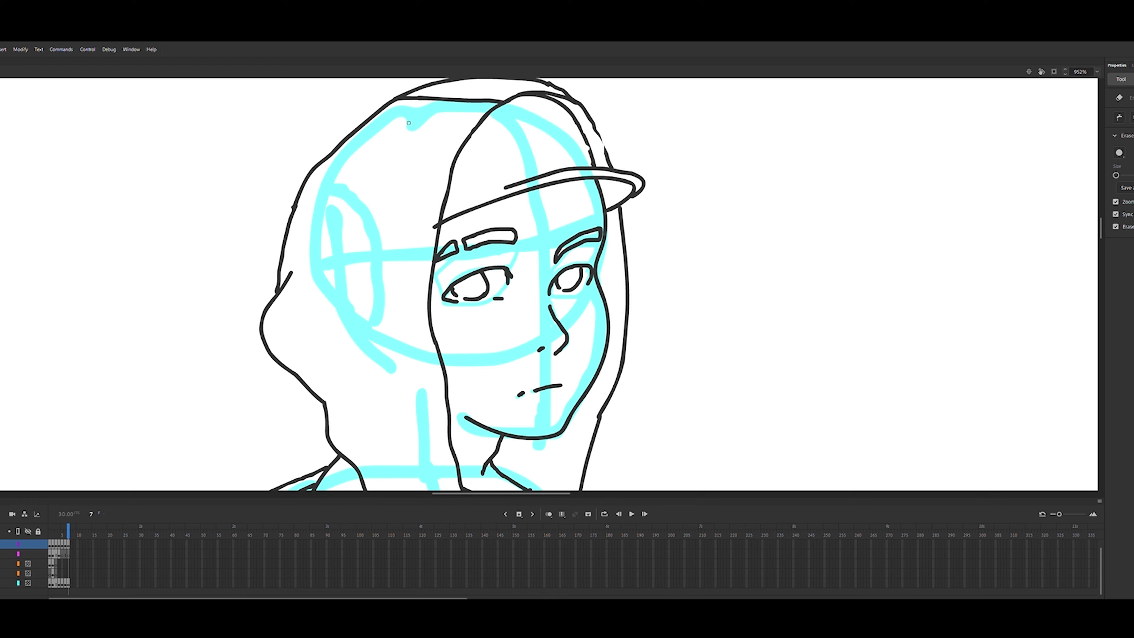
left_click_drag(420, 99, 500, 102)
key("b")
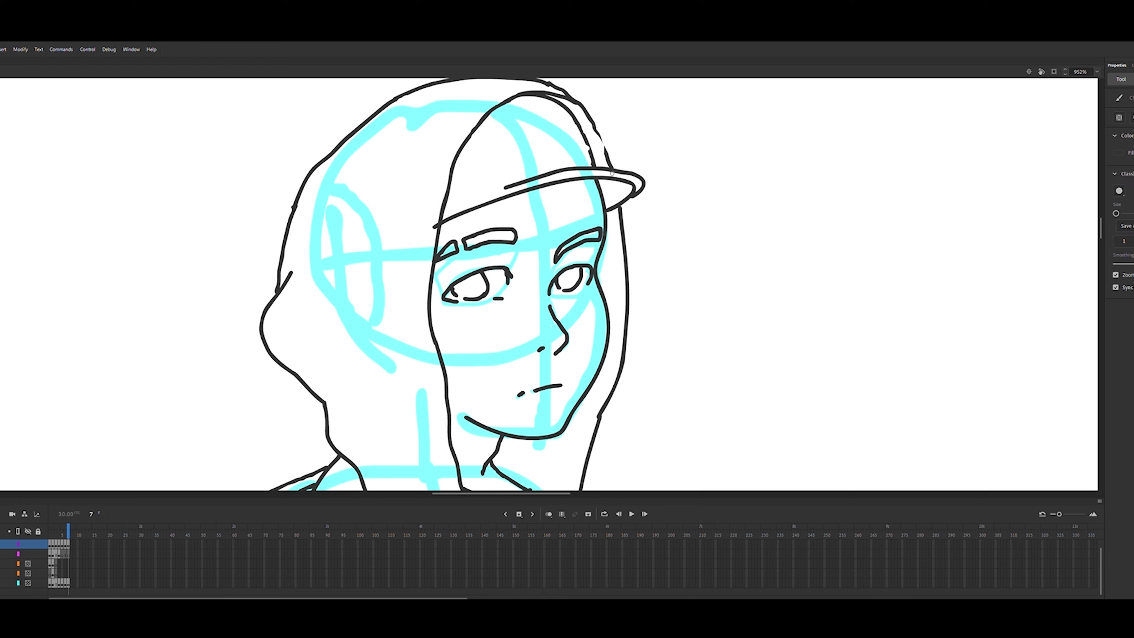
left_click_drag(595, 126, 605, 153)
Fill the hood and the shirt with dark gray using the Paint Bucket
key("z")
left_click(658, 271, "alt")
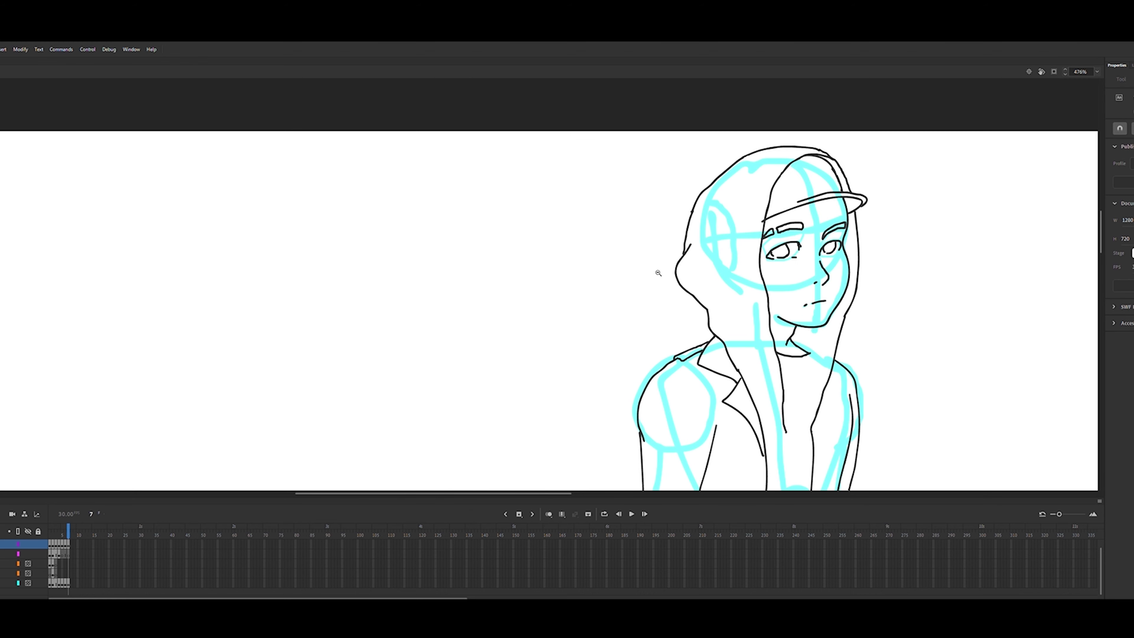
left_click(657, 277, "alt")
left_click(575, 332, "alt")
key("k")
left_click(452, 368)
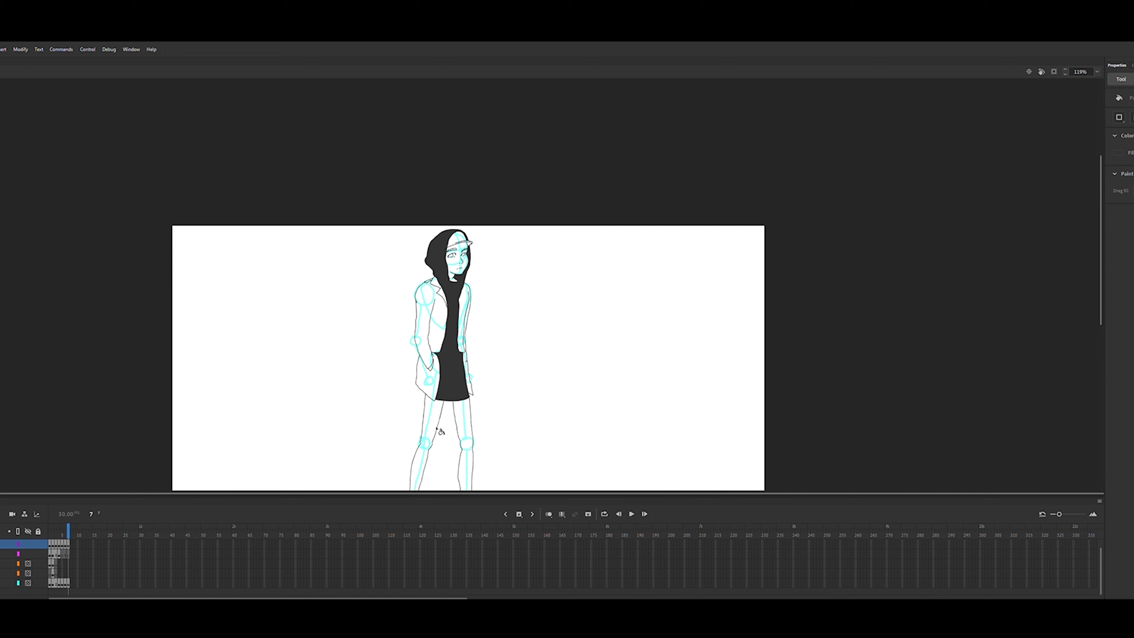
Fill both legs with a near-black color
scroll(1096, 264, "down", 1)
scroll(1096, 263, "down", 4)
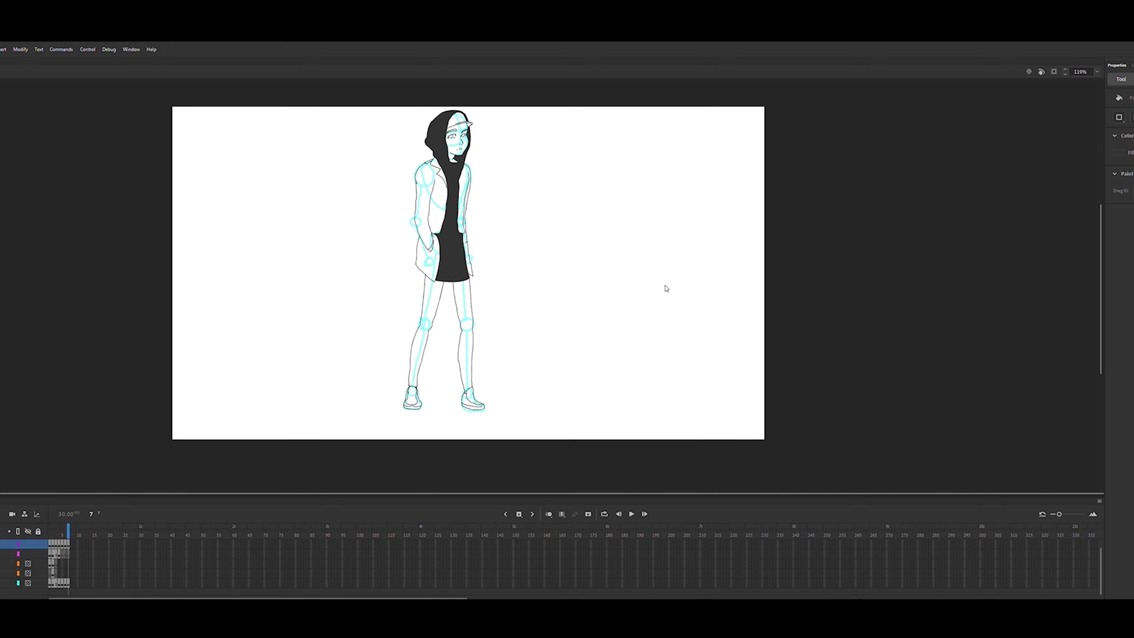
left_click(457, 341)
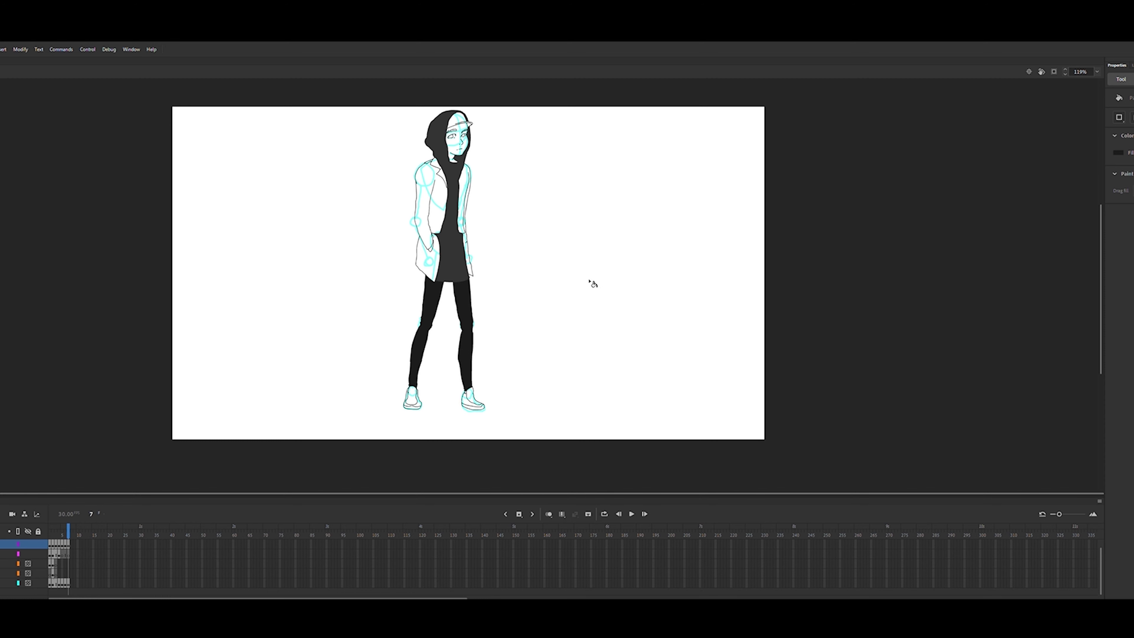
Fill the jacket's body, sleeves and collar with medium gray
left_click(443, 211)
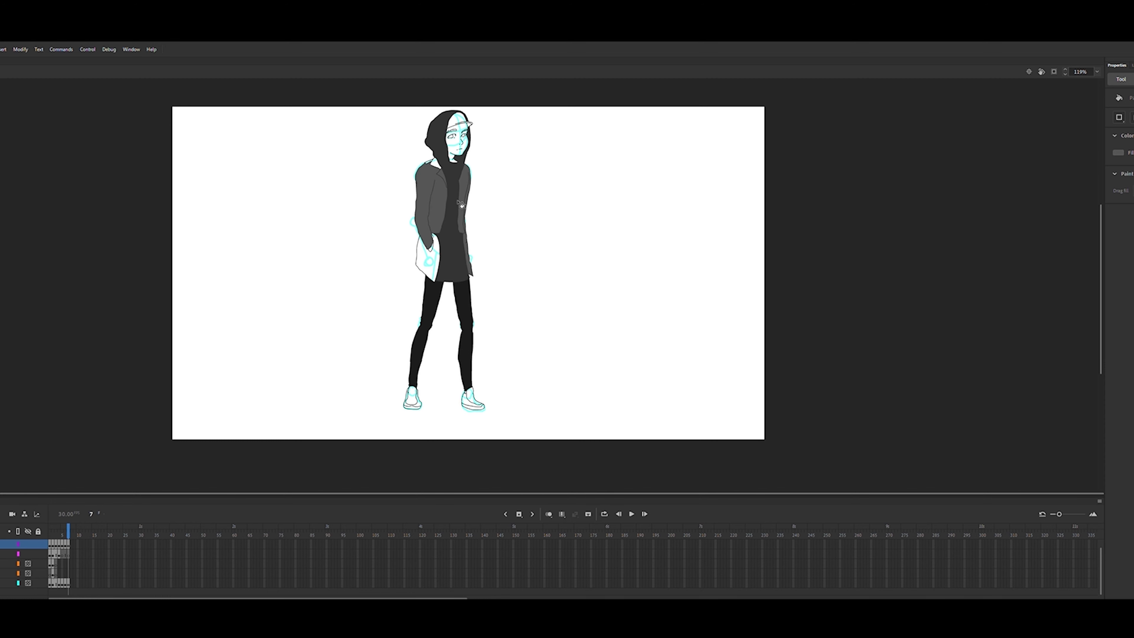
key("b")
key("z")
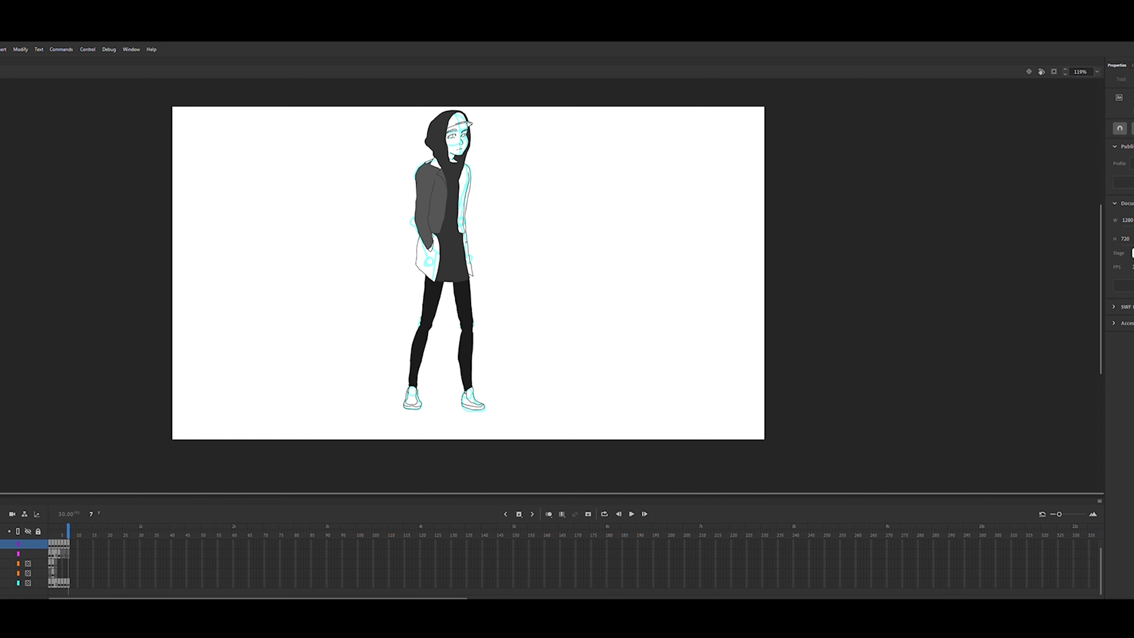
left_click(488, 244)
key("b")
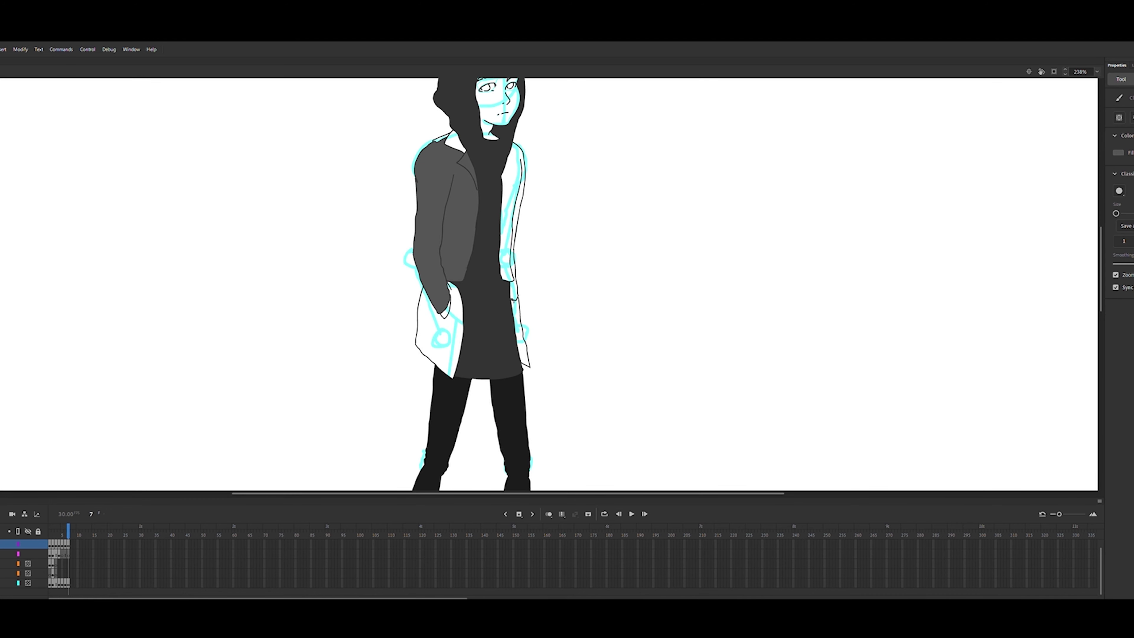
key("k")
left_click(514, 291)
left_click(455, 145)
left_click(442, 137)
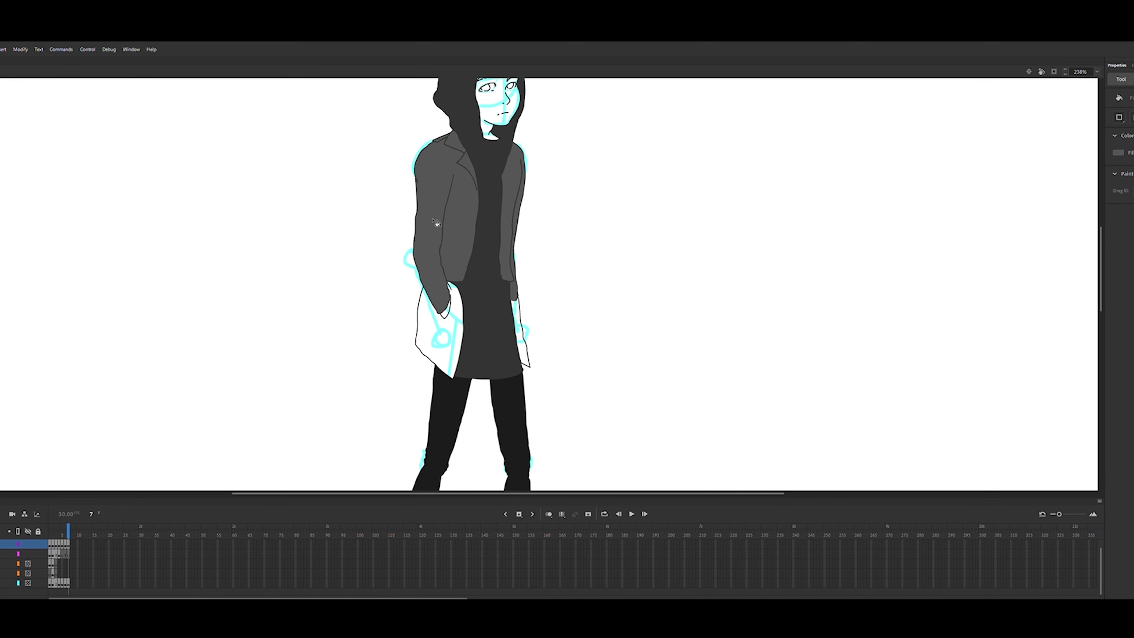
Fill the garment panels hanging below the jacket hem on both sides of the shirt with a very dark gray
left_click(1118, 152)
left_click(974, 200)
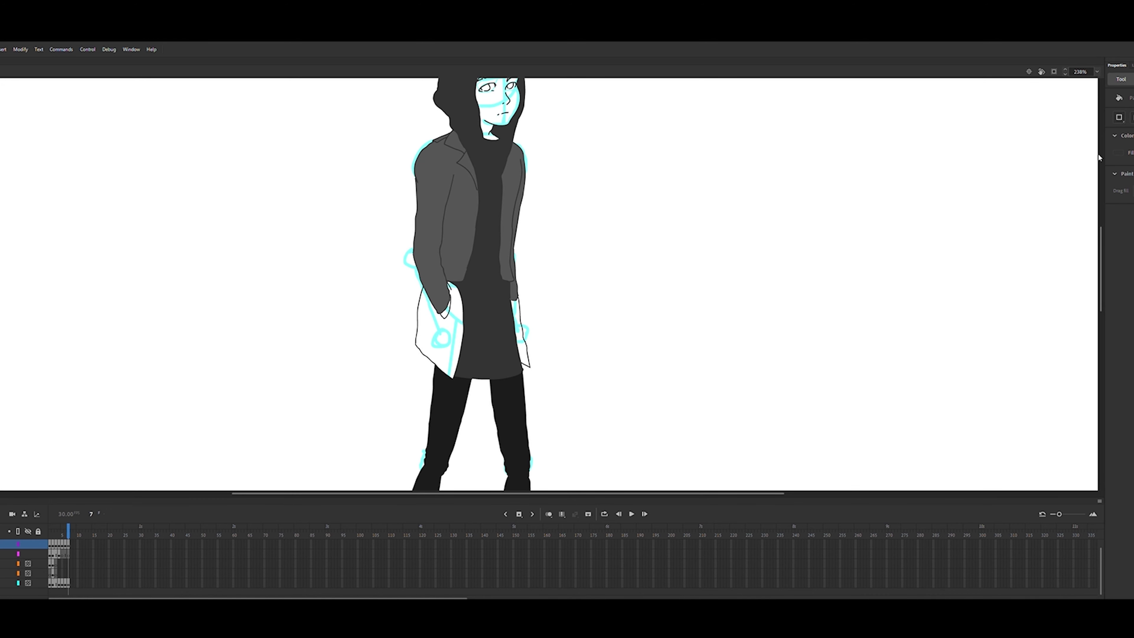
left_click(462, 338)
key("ctrl+z")
key("i")
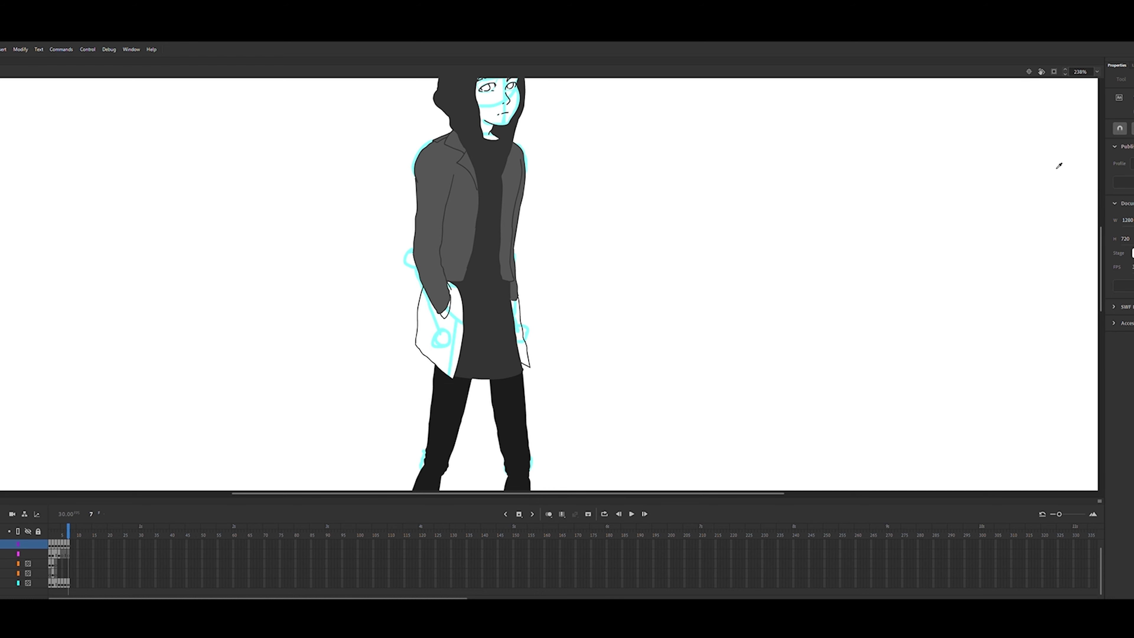
key("k")
left_click(450, 315)
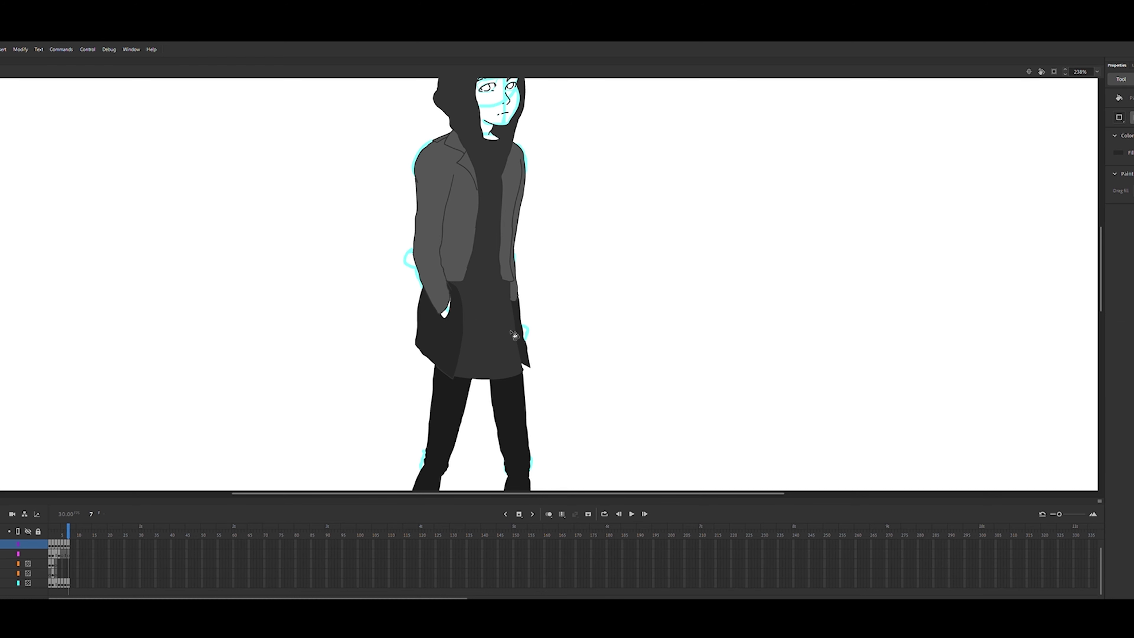
Fill the uppers of both shoes with near-black and their front panels and soles with white
scroll(1025, 328, "down", 5)
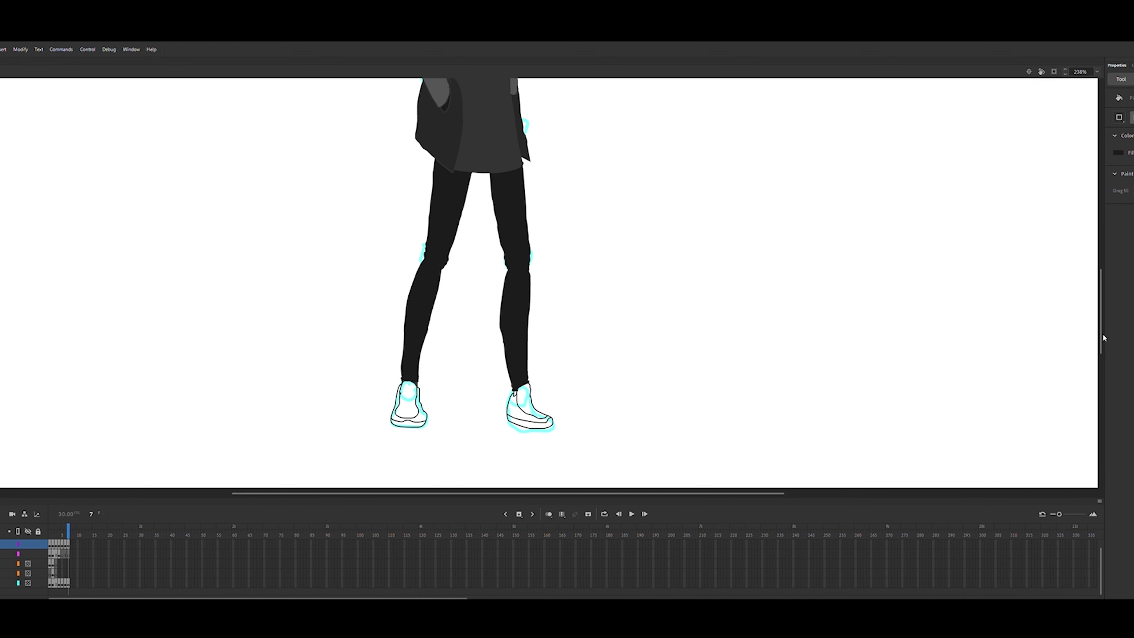
left_click(423, 414)
left_click(533, 425)
key("ctrl+z")
left_click(1119, 153)
left_click(998, 205)
left_click(528, 399)
left_click(531, 424)
left_click(411, 400)
left_click(1119, 153)
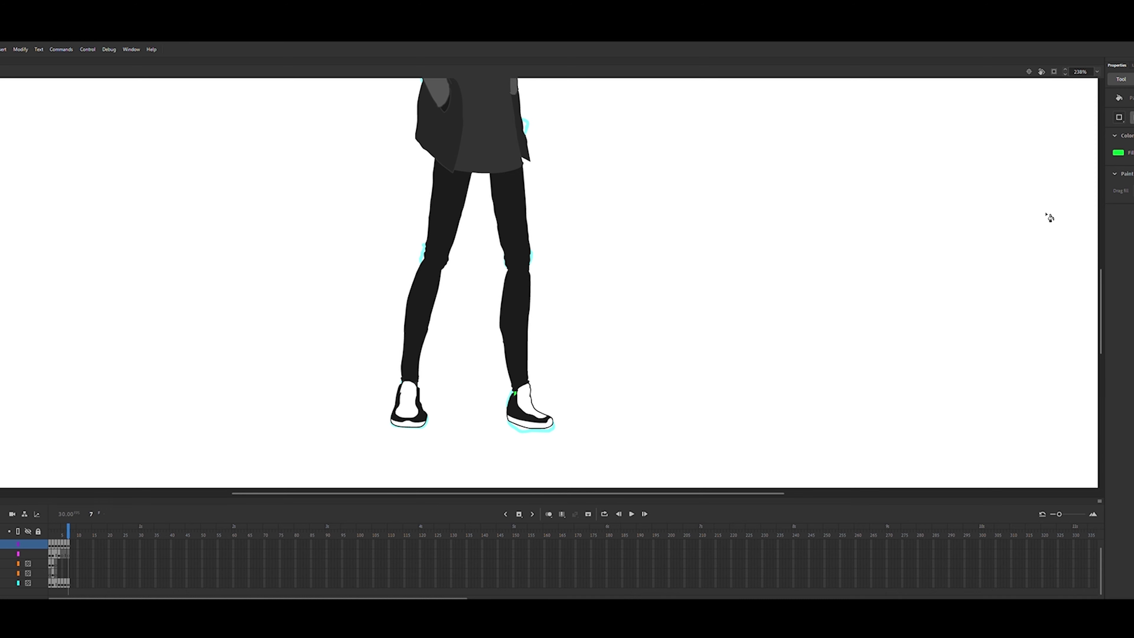
Refill the jacket's body, sleeves and collar with white
scroll(1045, 215, "up", 5)
left_click(513, 305)
left_click(450, 303)
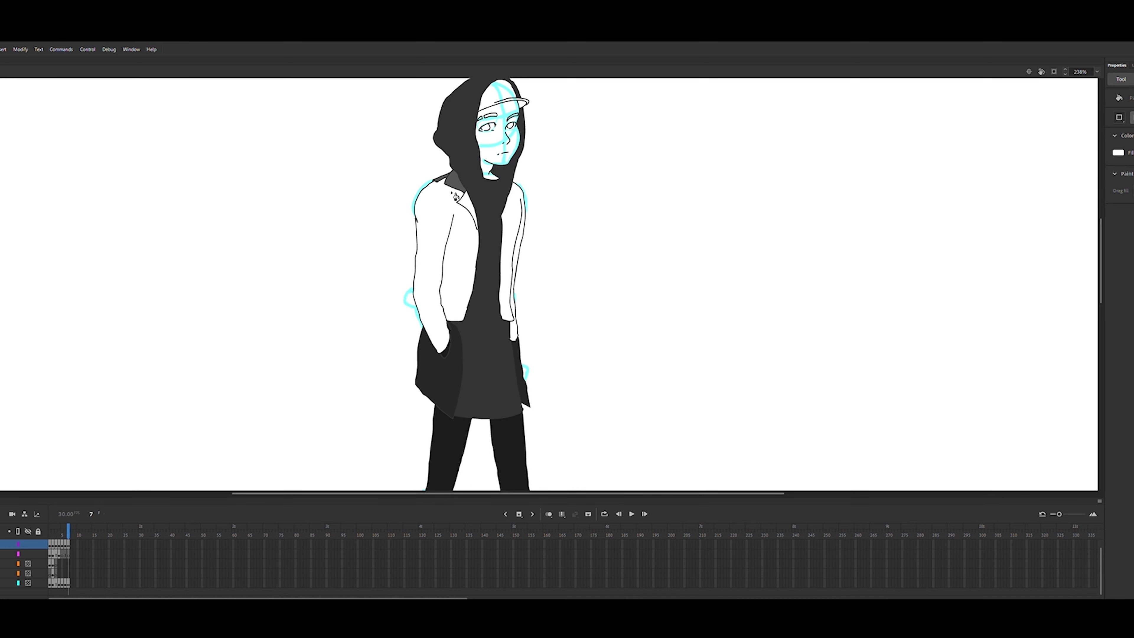
left_click(455, 197)
left_click(441, 181)
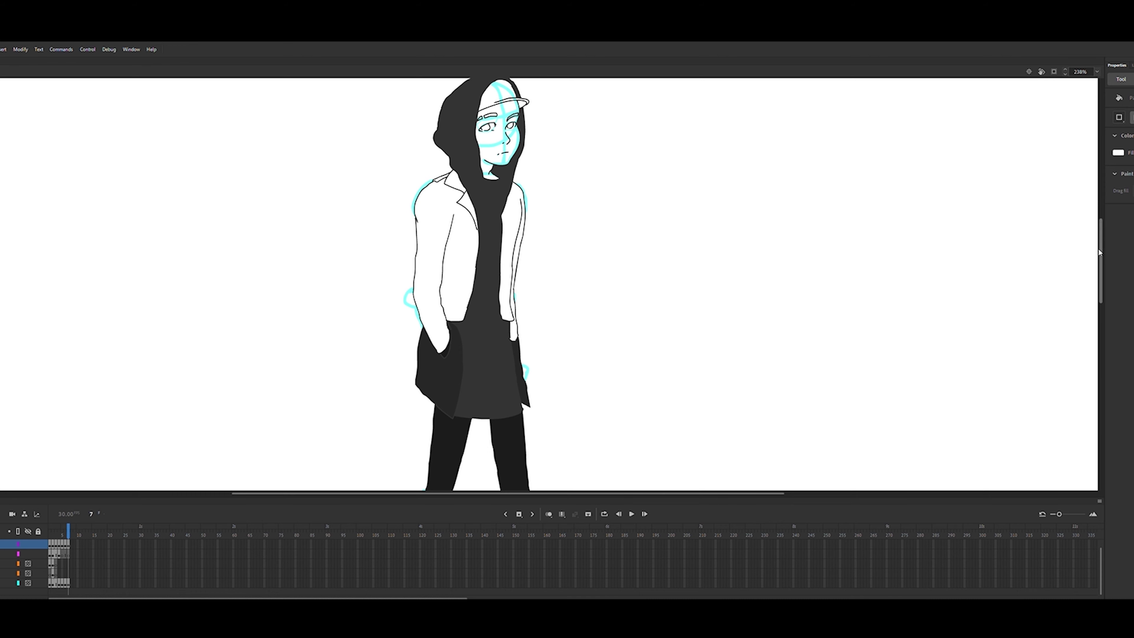
Fill both shoe soles and the small heel patch with bright green
scroll(628, 279, "down", 6)
left_click(515, 346)
left_click(531, 376)
left_click(412, 375)
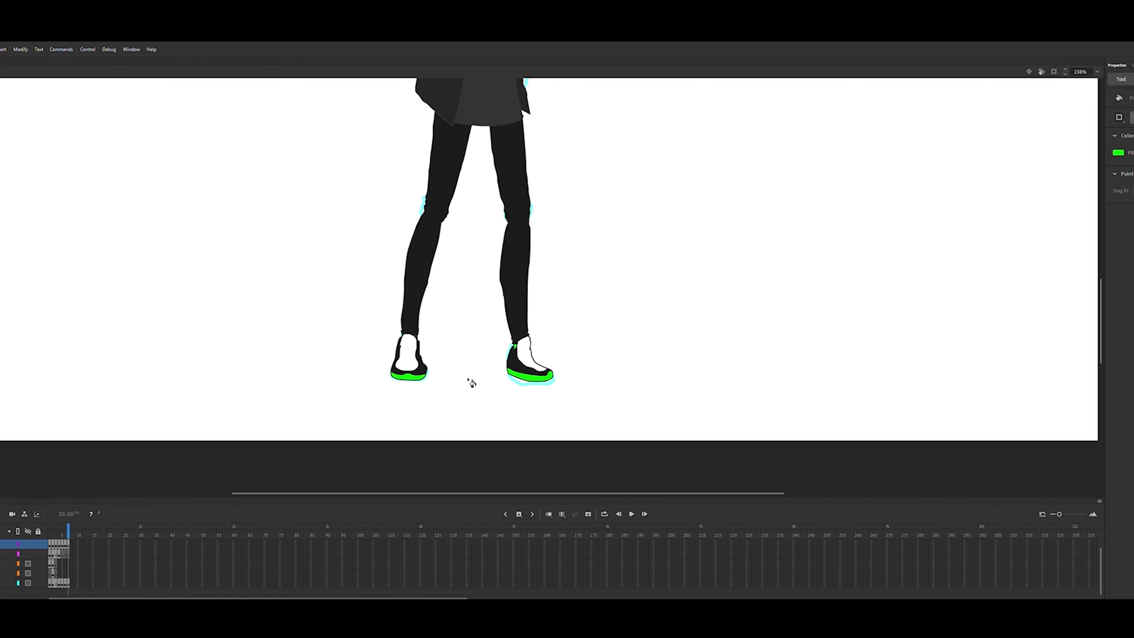
Brush a small bright green accent along the ankle opening of the shoe whose toe faces forward
key("b")
key("z")
left_click(408, 344)
left_click(408, 344)
left_click(408, 344)
key("b")
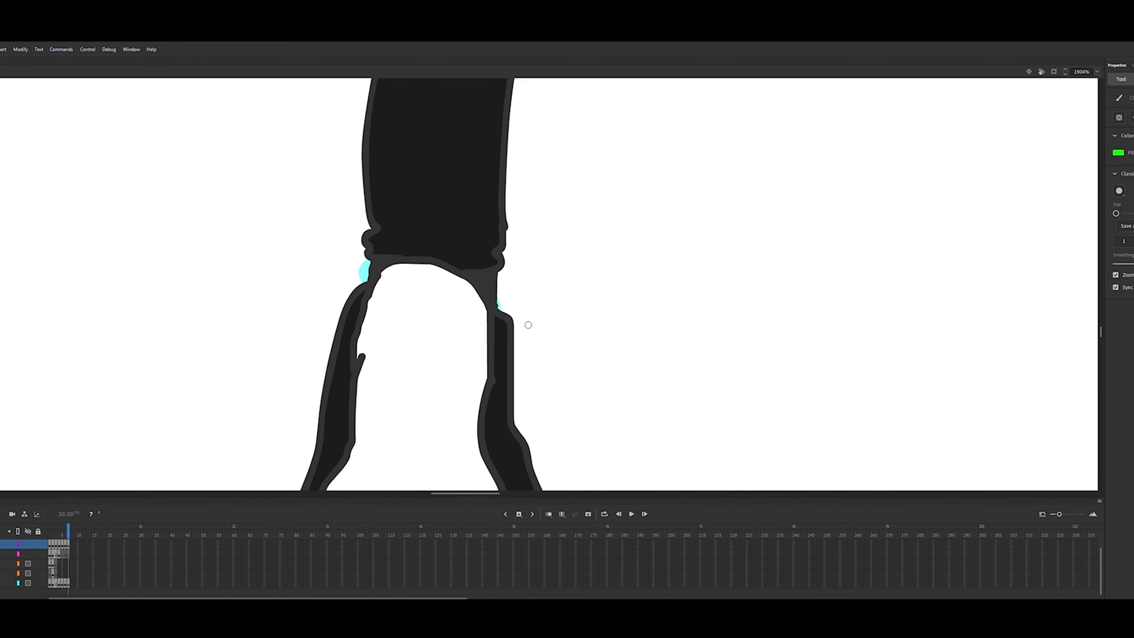
left_click_drag(476, 277, 489, 300)
Fill the underside of the cap brim with light gray
key("z")
left_click(671, 151, "alt")
left_click(671, 150, "alt")
left_click(670, 151, "alt")
left_click(671, 151, "alt")
scroll(356, 307, "down", 3)
key("k")
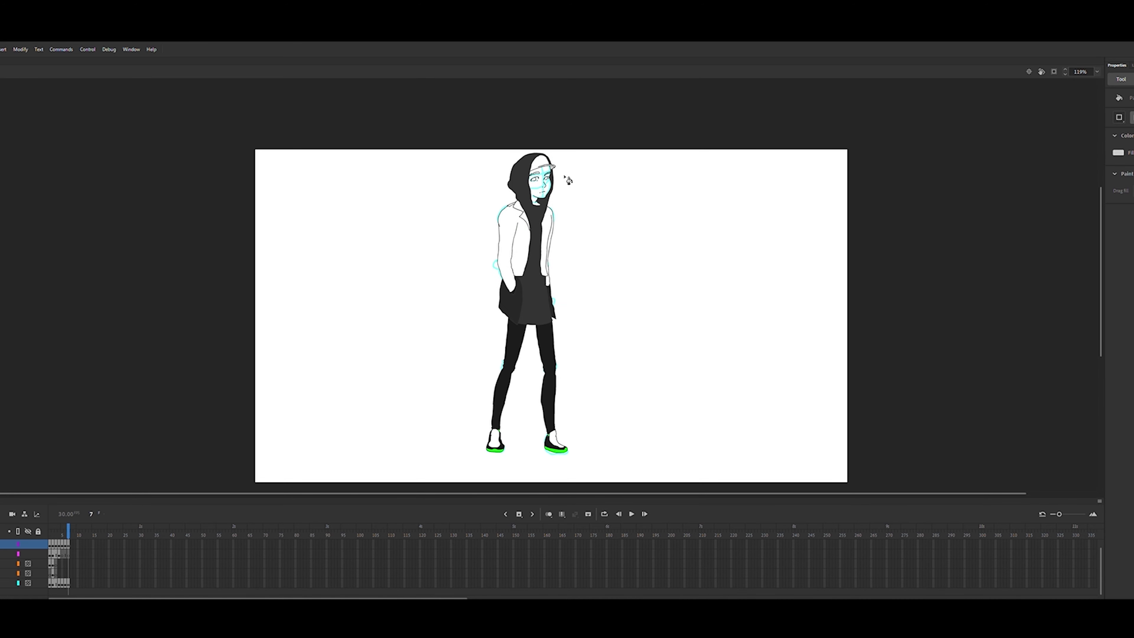
key("z")
left_click(553, 169)
left_click(506, 281)
key("k")
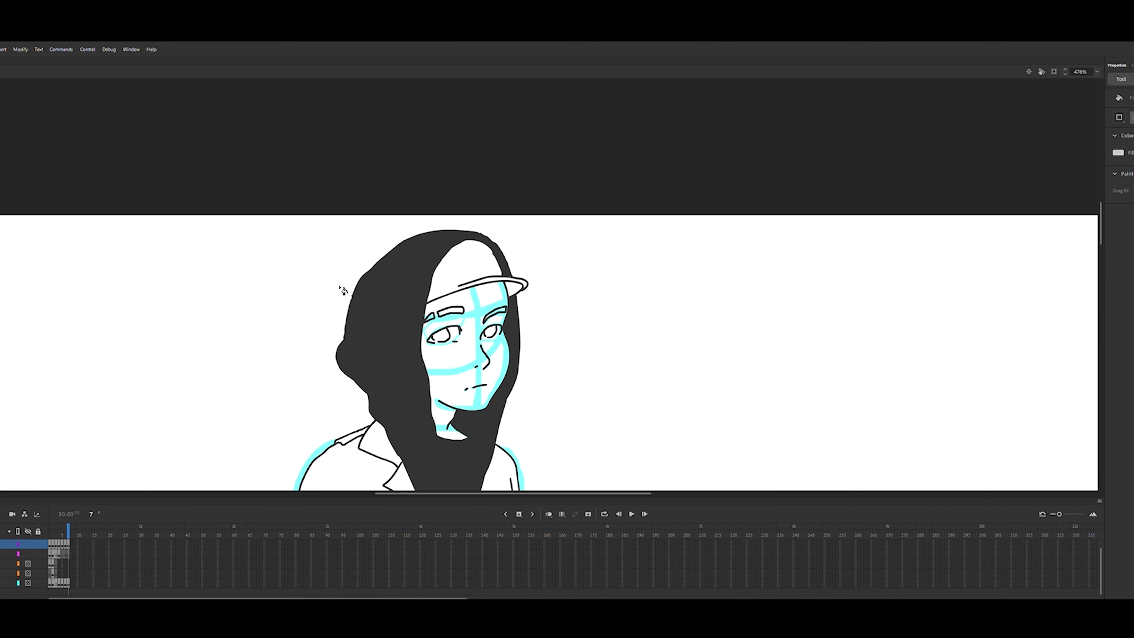
left_click(514, 287)
Draw a blocky D-shaped emblem on the shirt's chest and fill it with white
left_click_drag(1099, 220, 1100, 246)
key("b")
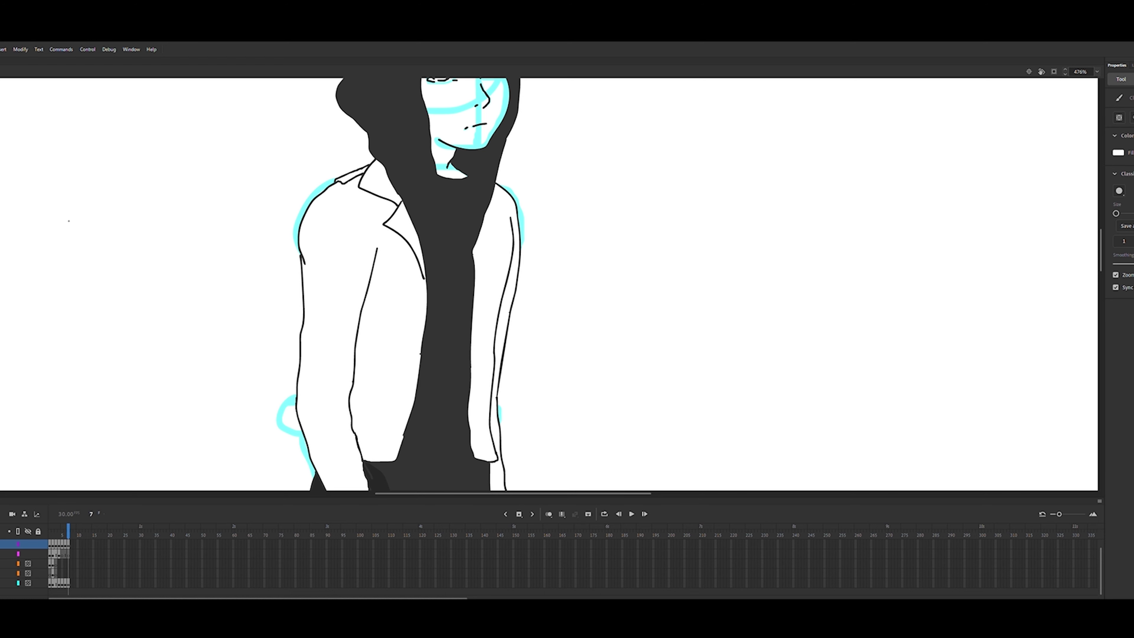
mouse_move(434, 282)
left_mouse_down()
mouse_move(453, 280)
mouse_move(453, 256)
mouse_move(442, 293)
mouse_move(465, 277)
mouse_move(447, 264)
mouse_move(437, 280)
mouse_move(440, 256)
left_mouse_up()
key("ctrl+z")
key("ctrl+z")
key("k")
left_click(441, 262)
left_click(441, 276)
key("e")
key("b")
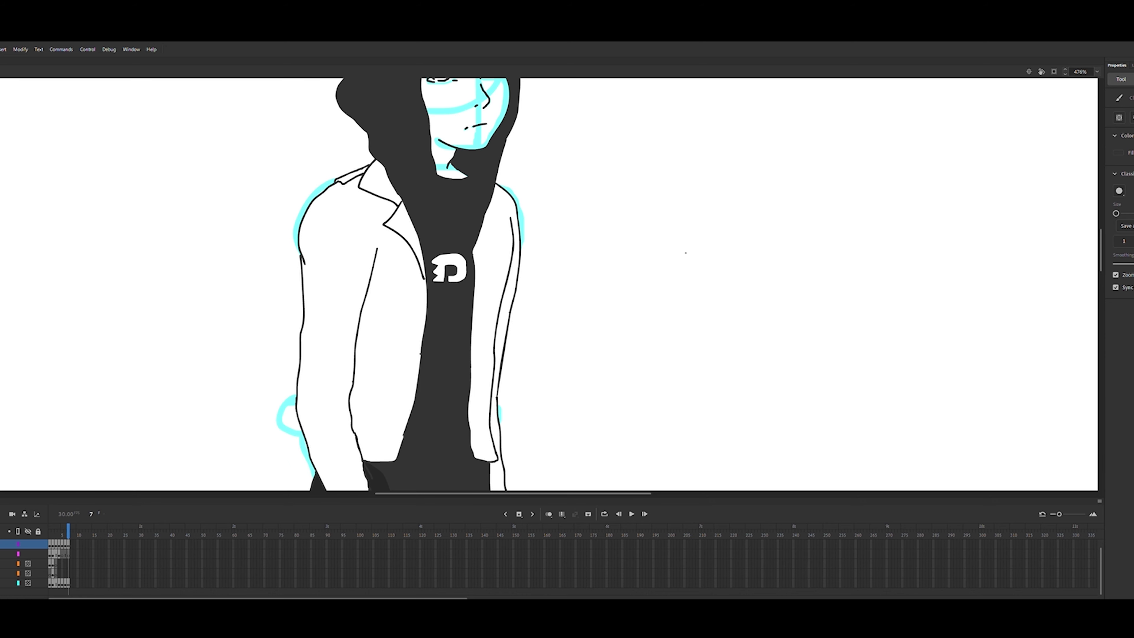
Draw small highlight shapes and lower crescents inside the irises of both eyes
scroll(686, 253, "up", 7)
key("z")
left_click(477, 279)
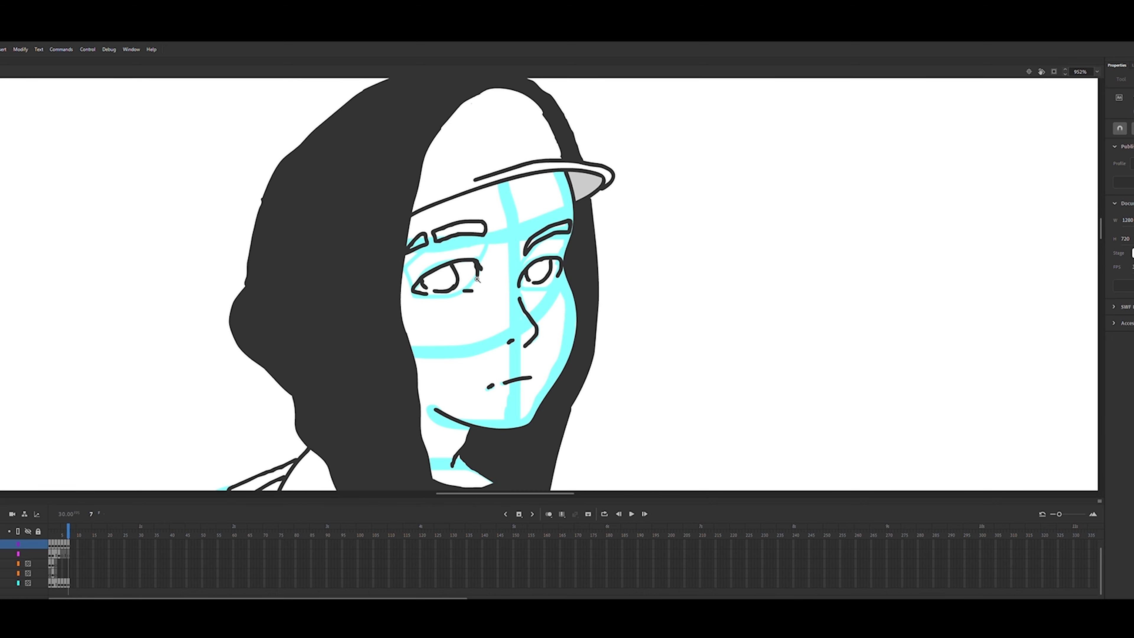
key("b")
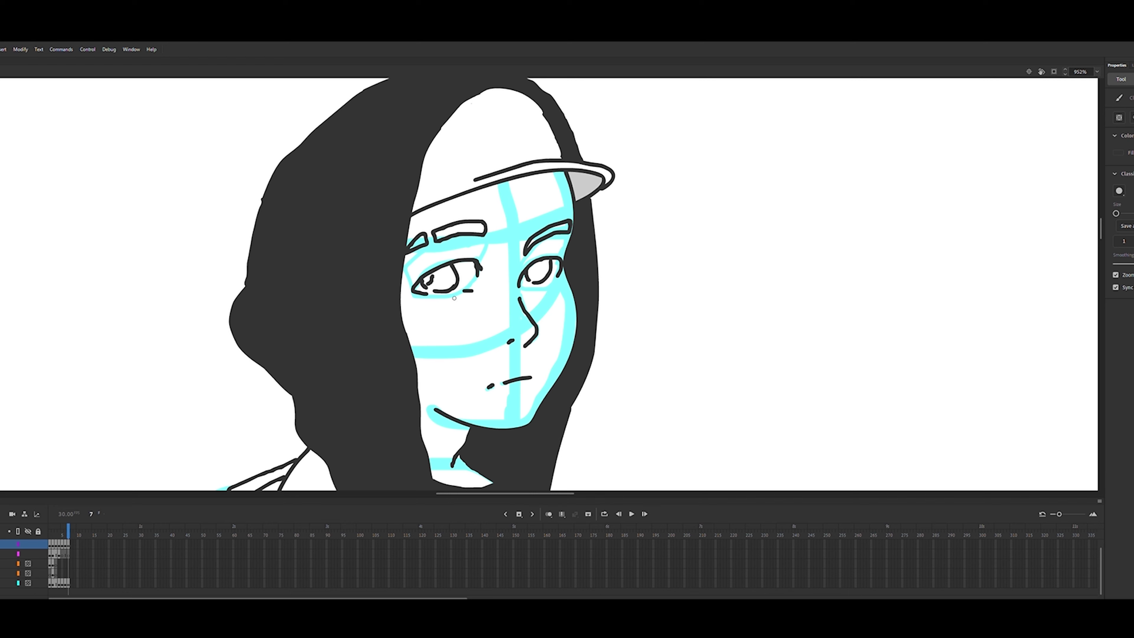
key("ctrl+z")
key("j")
left_click_drag(452, 307, 436, 290)
left_click_drag(536, 281, 547, 273)
Fill the irises with dark green, their lower crescents with brighter green and the highlights with white
key("k")
left_click(443, 277)
left_click(542, 268)
left_click(1118, 152)
left_click(1029, 184)
left_click(542, 278)
left_click(449, 287)
left_click(1120, 153)
left_click(995, 208)
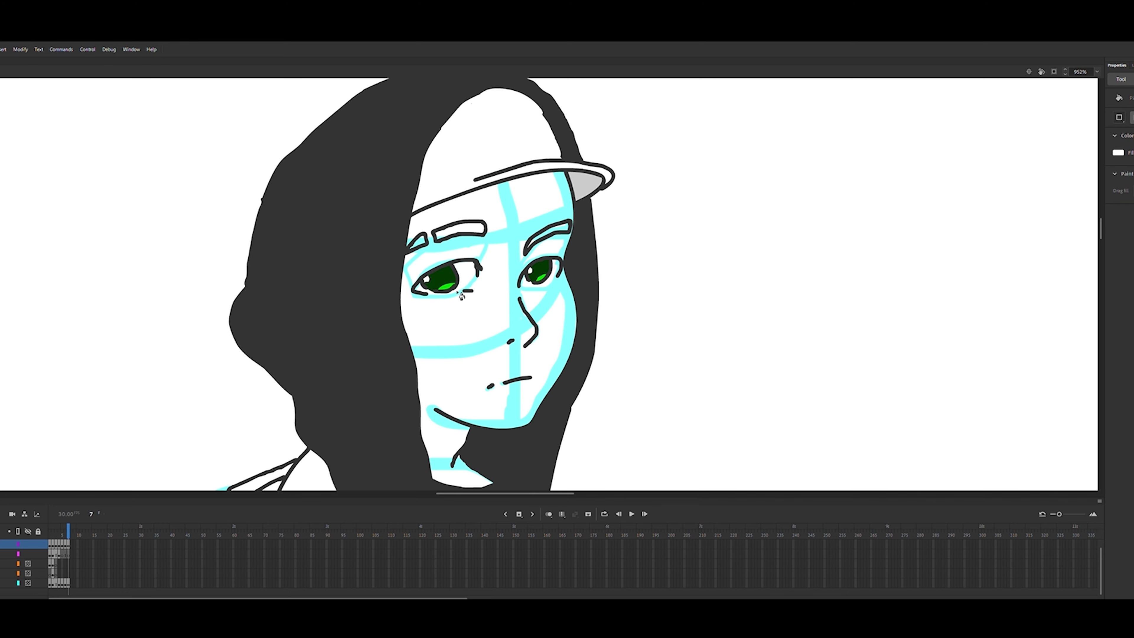
Darken the iris green and enlarge the lower crescents of both eyes with sampled bright green
key("y")
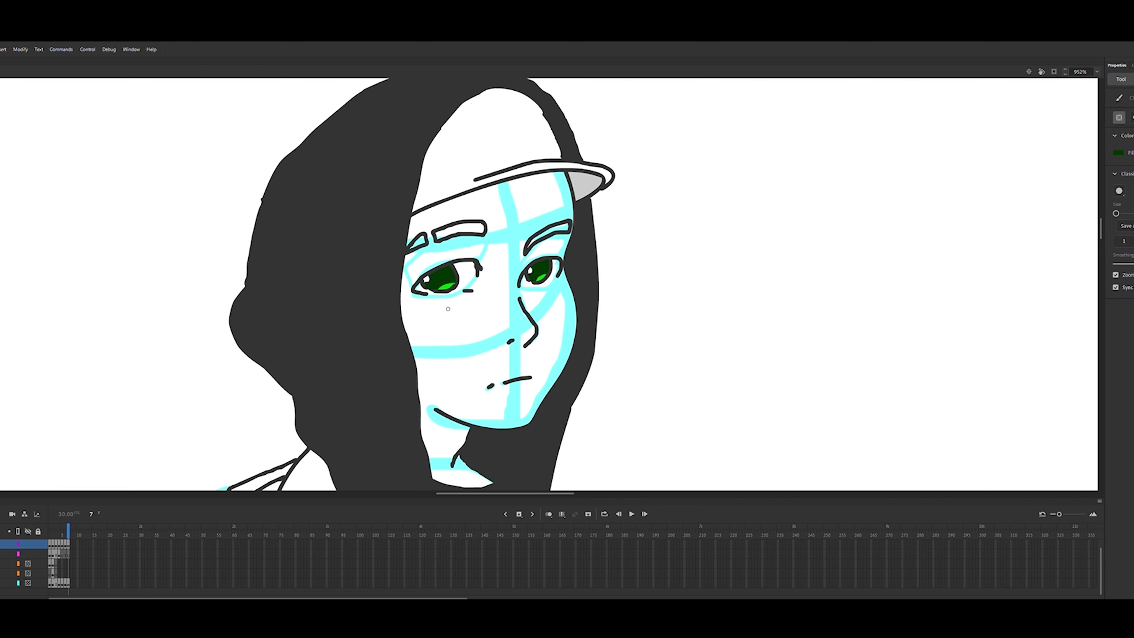
key("j")
key("k")
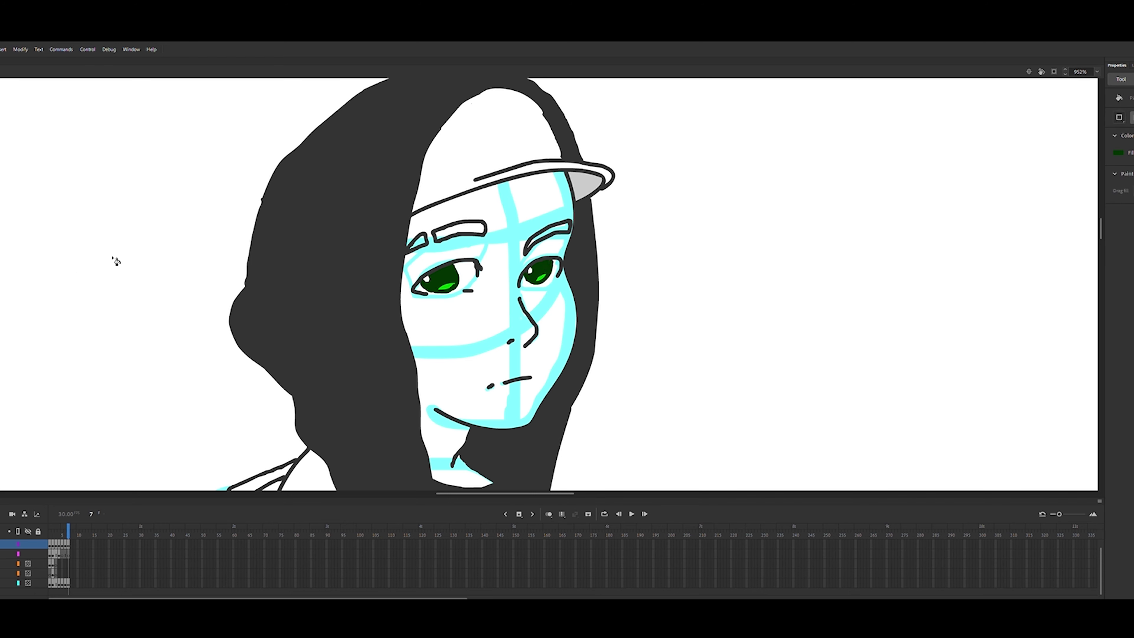
key("i")
left_click(447, 289)
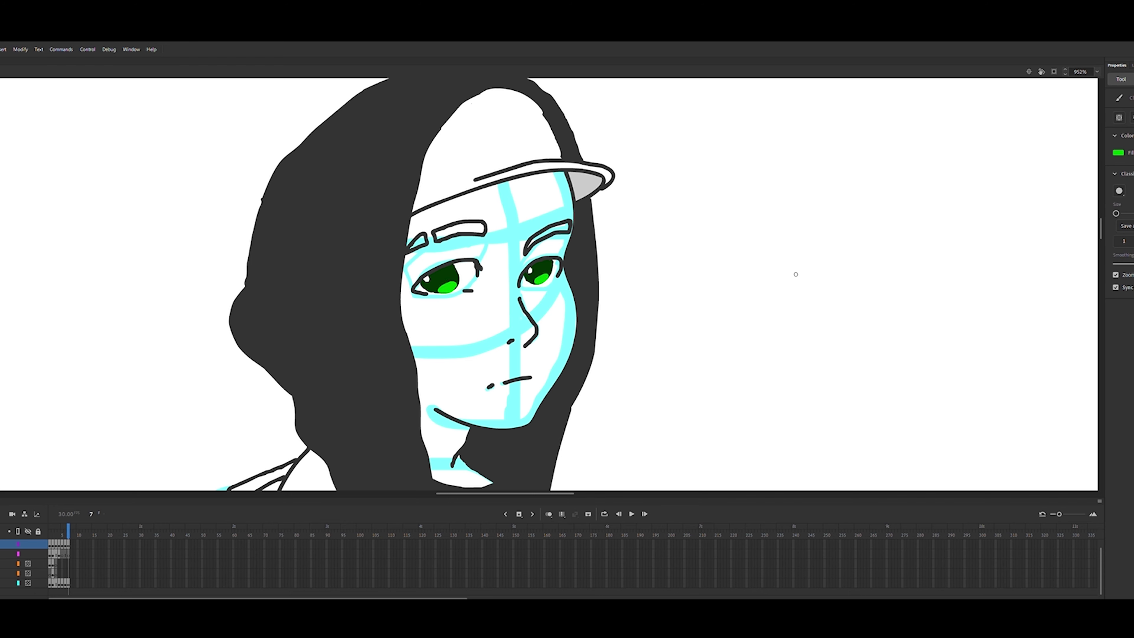
Fill the three eyebrow shapes with the dark gray outline color
key("k")
left_click(417, 242)
left_click(459, 230)
left_click(549, 232)
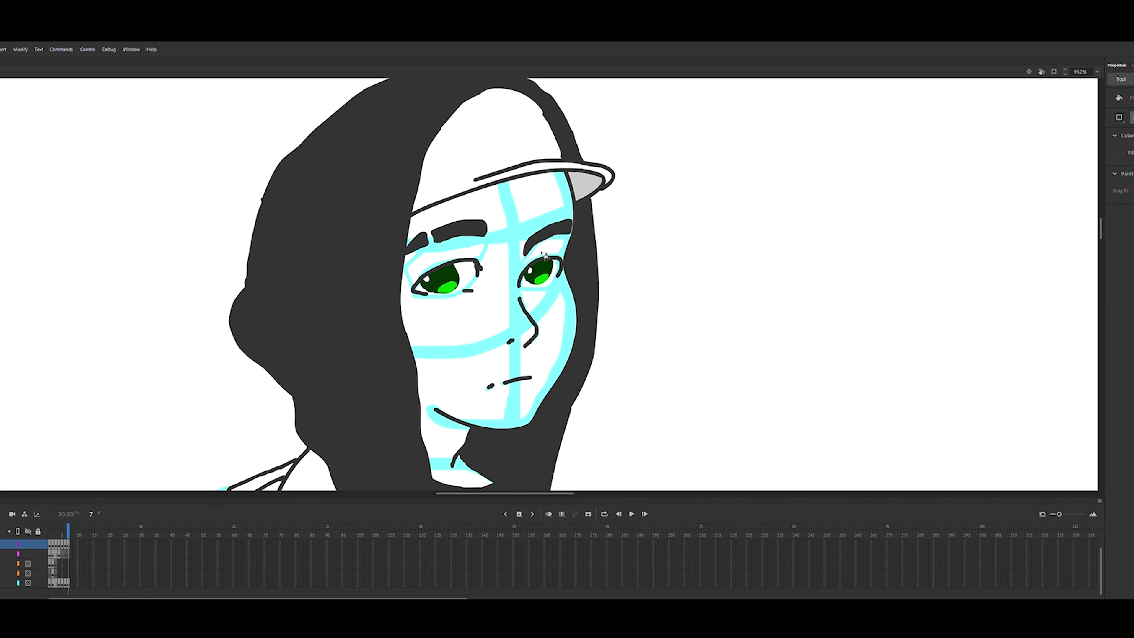
Fill the face and neck with a pale beige skin tone
scroll(1097, 157, "down", 10)
scroll(1097, 156, "up", 9)
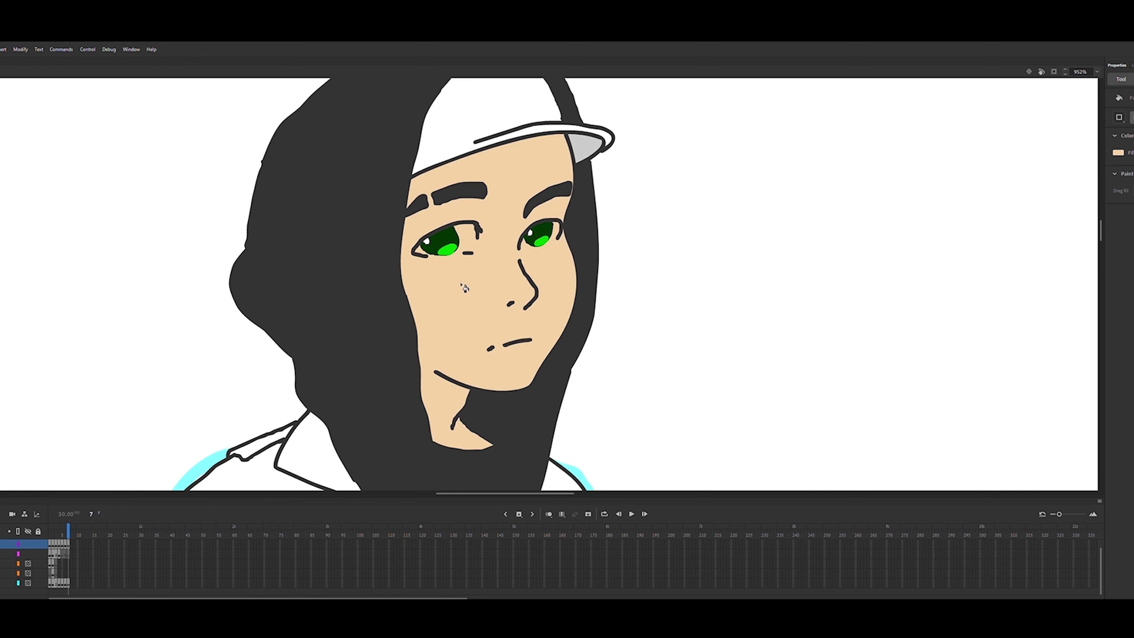
left_click(891, 223)
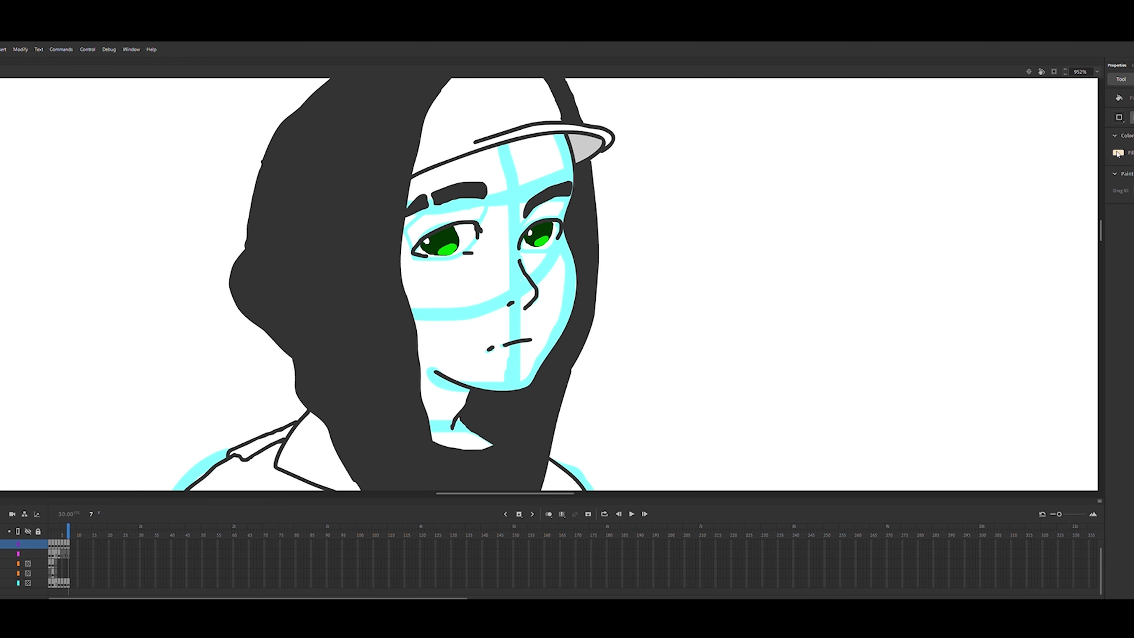
left_click(544, 350)
mouse_move(1101, 229)
left_mouse_down()
mouse_move(1101, 251)
mouse_move(1100, 228)
left_mouse_up()
Clear the old artwork from the top layer's frame 7 and outline a spiky fringe under the cap brim in light gray
left_click(67, 543)
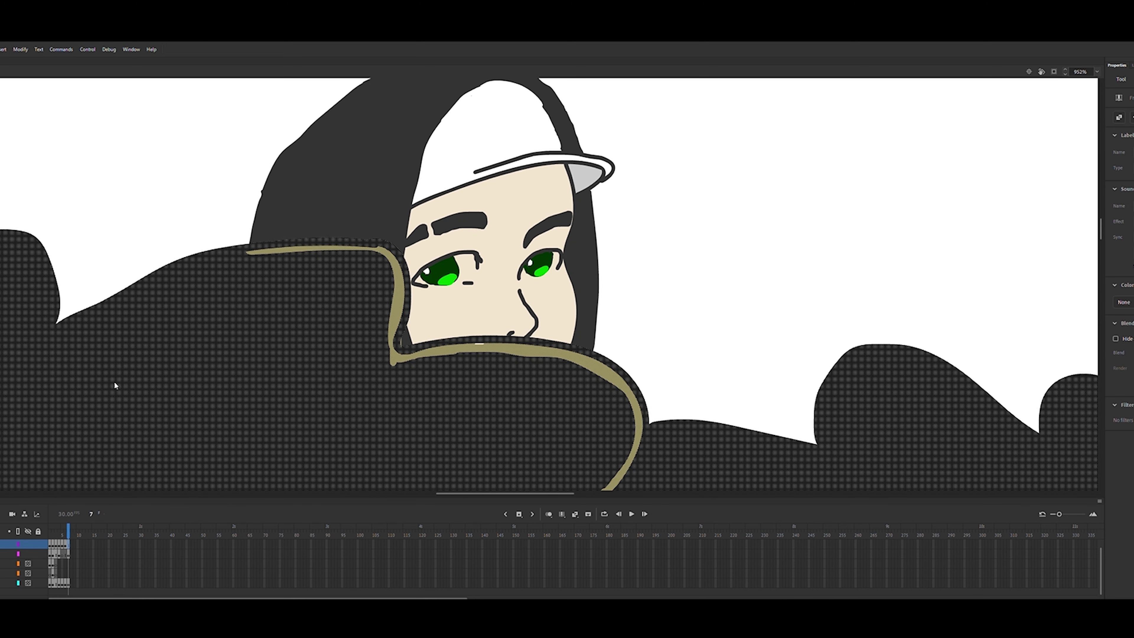
key("Delete")
key("b")
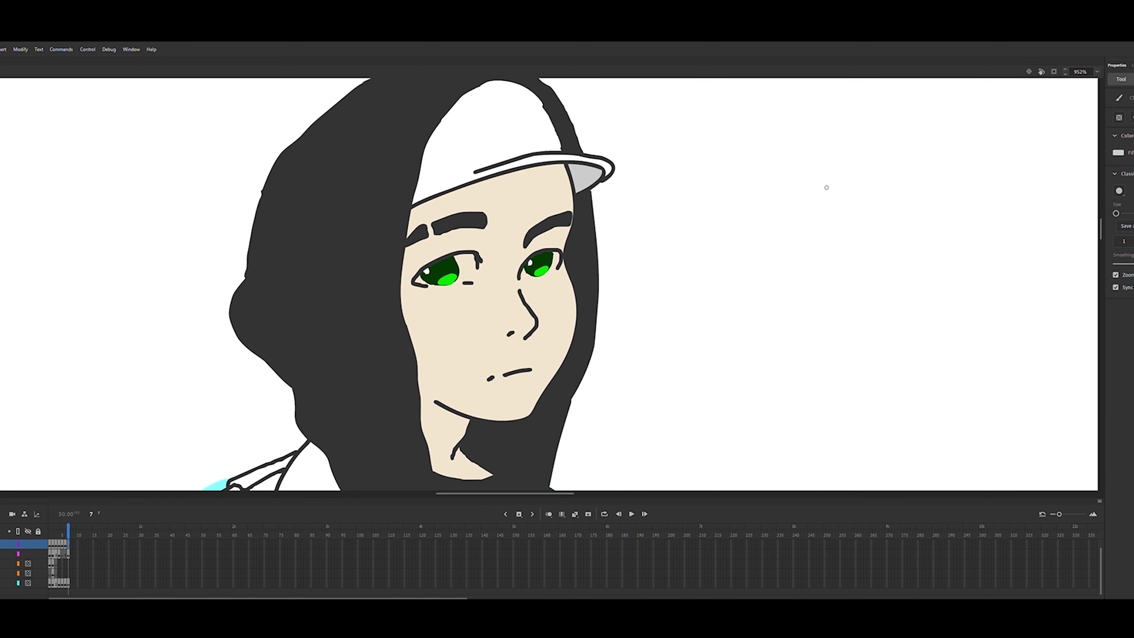
mouse_move(409, 219)
left_mouse_down()
mouse_move(631, 248)
mouse_move(594, 187)
left_mouse_up()
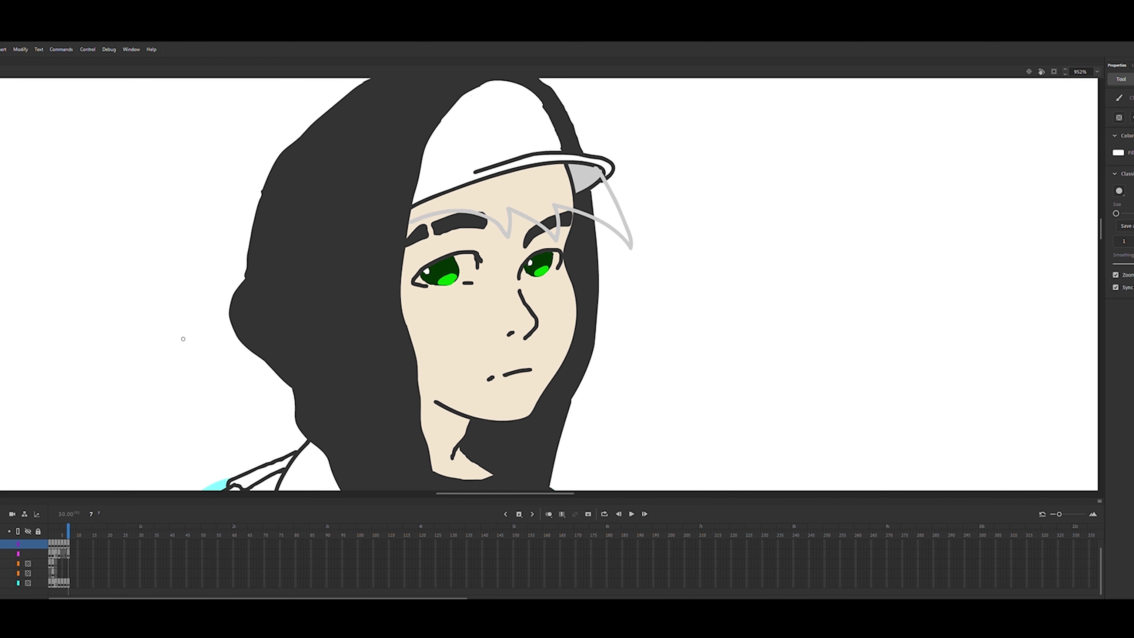
Fill the spiky fringe below the cap brim with white
mouse_move(409, 213)
left_mouse_down()
mouse_move(549, 164)
mouse_move(510, 175)
mouse_move(583, 167)
mouse_move(626, 211)
left_mouse_up()
key("ctrl+z")
key("ctrl+z")
key("k")
left_click(564, 191)
key("e")
key("b")
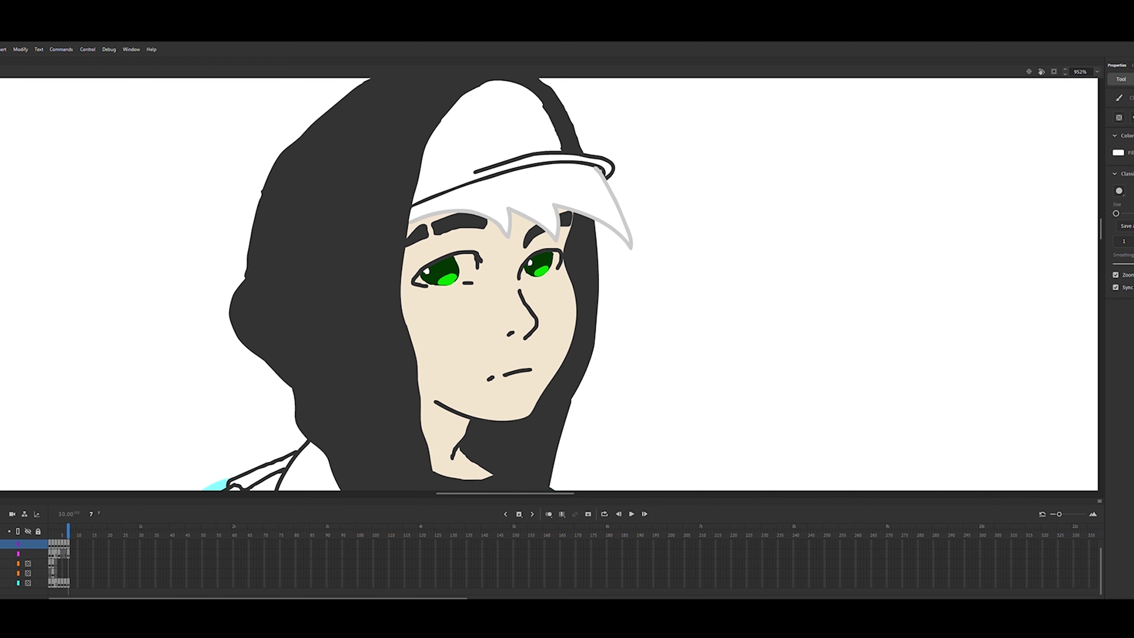
Paint a light gray shadow on the fringe just beneath the tip of the cap brim
left_click_drag(573, 165, 633, 217)
key("ctrl+z")
left_click_drag(572, 165, 634, 240)
key("e")
mouse_move(617, 203)
left_mouse_down()
mouse_move(588, 167)
mouse_move(603, 186)
left_mouse_up()
key("ctrl+z")
key("ctrl+z")
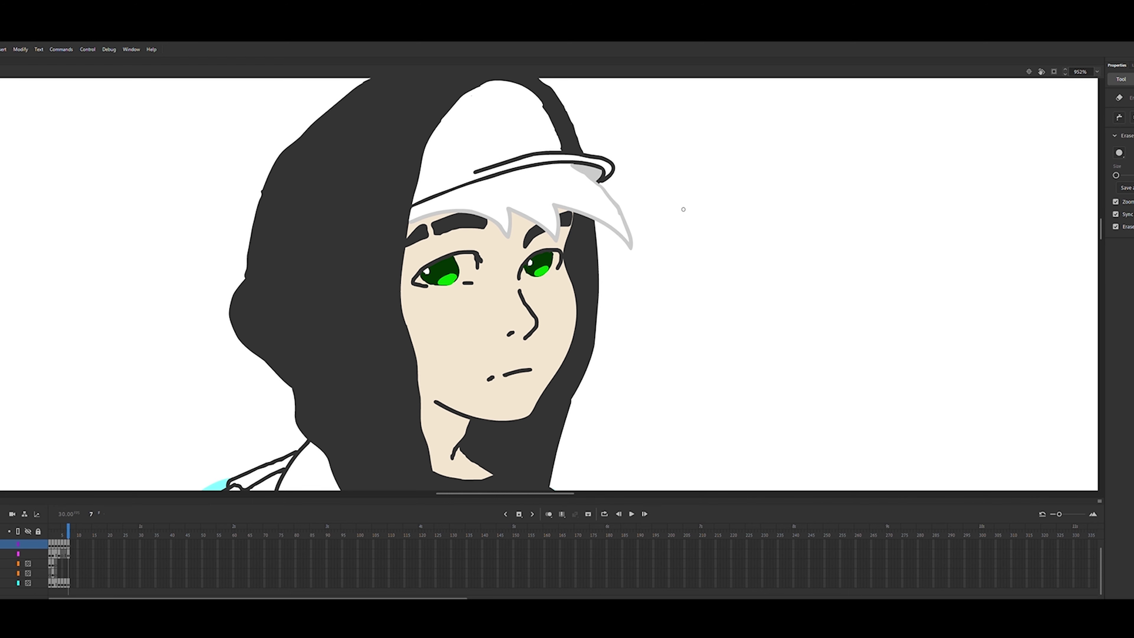
Close the lower edges of both eyes on the character's layer and fill the eye whites with white
left_click_drag(1103, 230, 1102, 233)
left_click(68, 554)
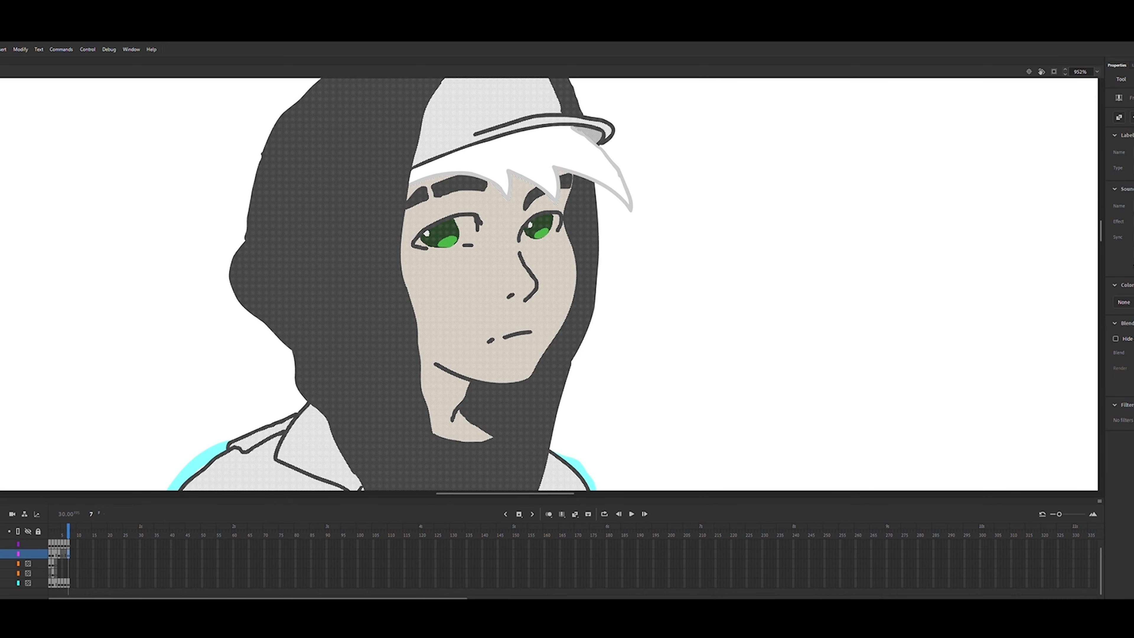
key("b")
left_click(847, 279)
key("e")
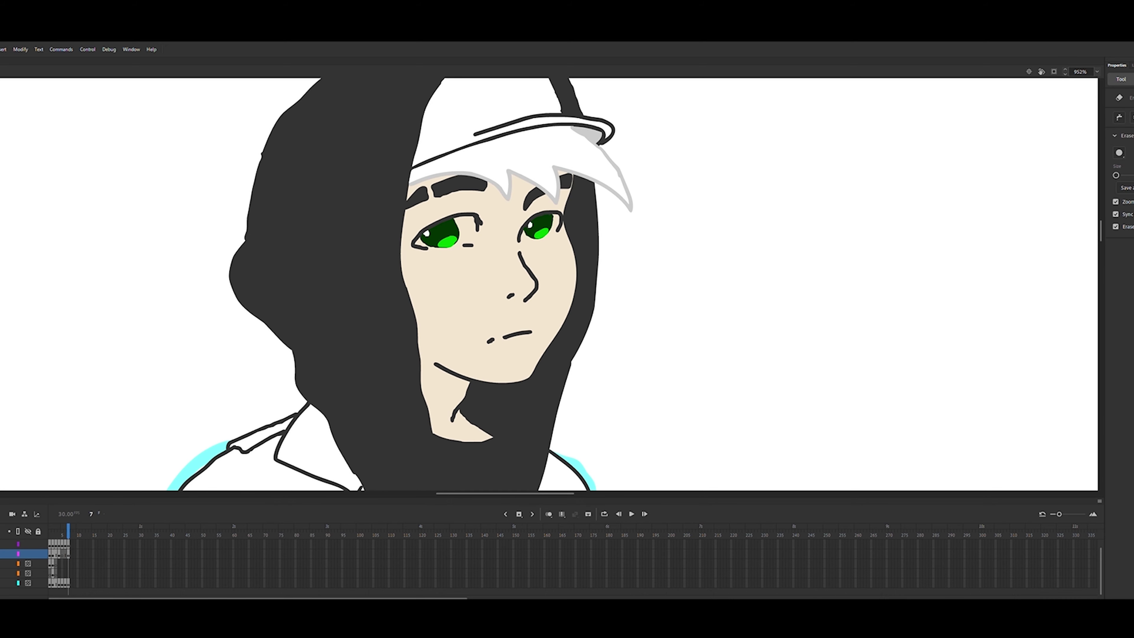
key("b")
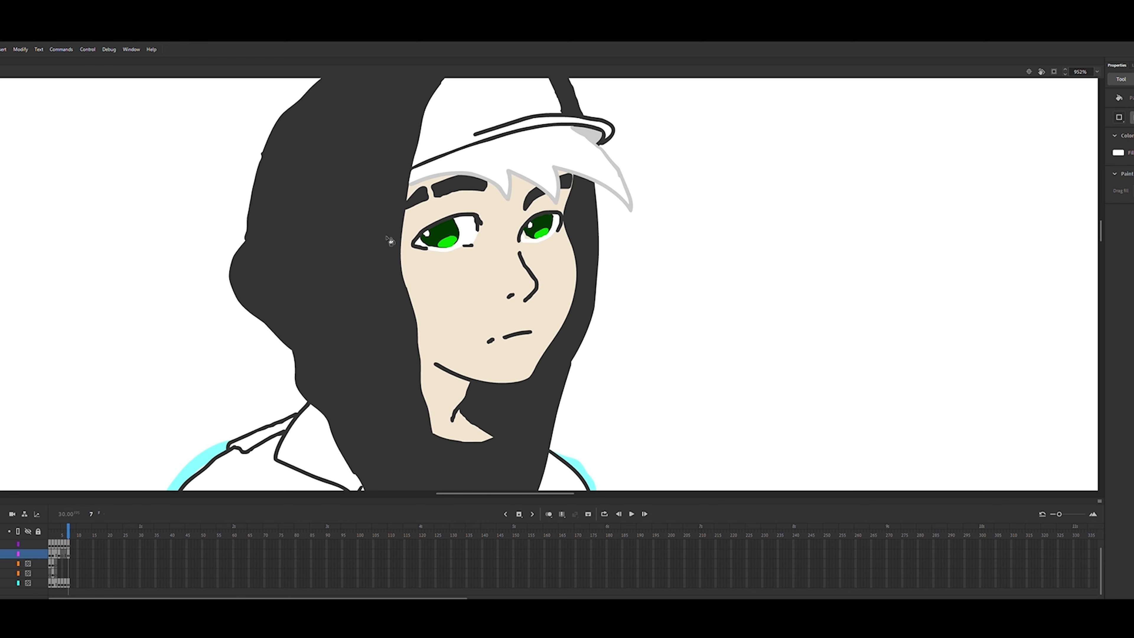
key("k")
Touch up the lower lid line at the inner corner of the left-hand eye
key("b")
left_click(1118, 153)
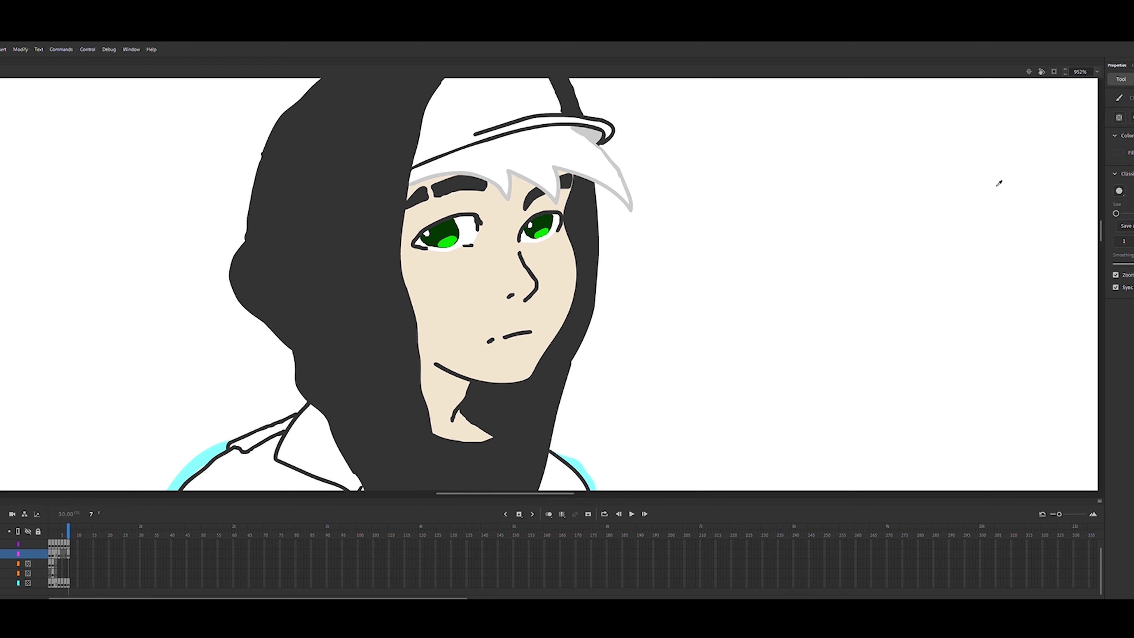
key("i")
left_click(504, 260)
key("b")
left_click_drag(474, 244, 468, 247)
key("i")
Paint darker shadows on the hoodie below the neck and down its edge beside the left-hand jacket opening
key("v")
key("ctrl+minus")
key("ctrl+minus")
mouse_move(1101, 269)
left_mouse_down()
mouse_move(1101, 299)
mouse_move(1102, 289)
left_mouse_up()
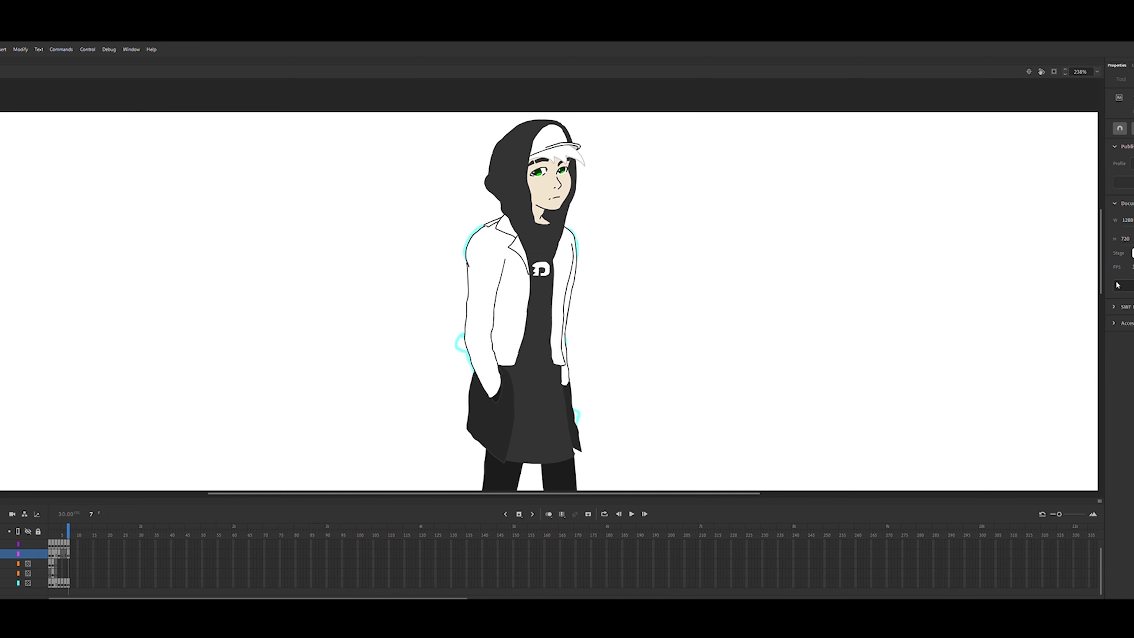
key("b")
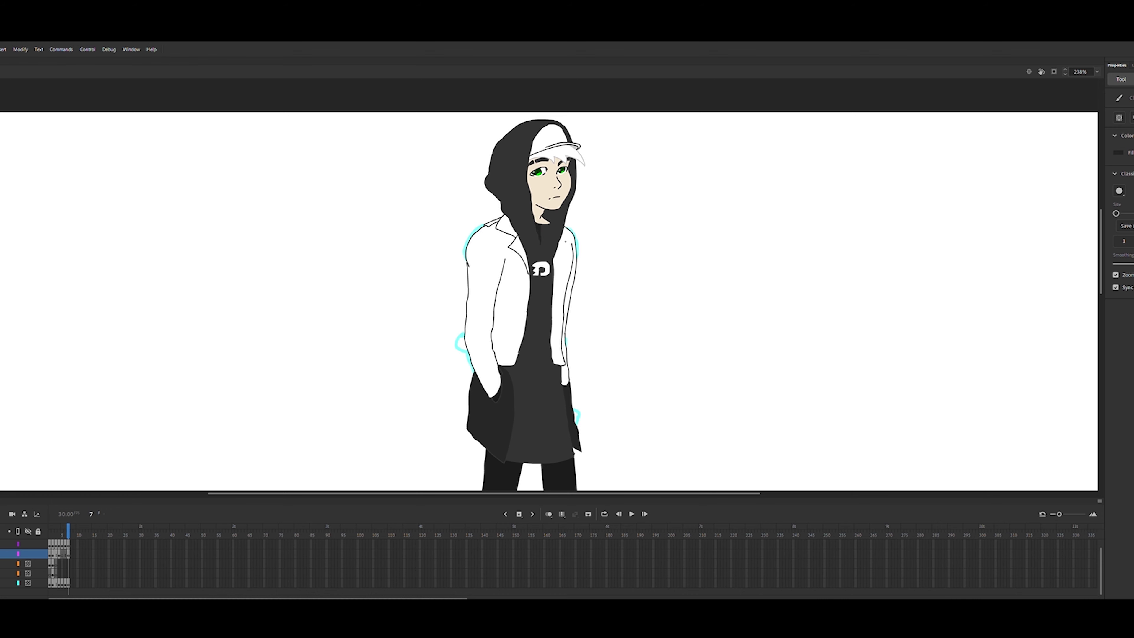
left_click_drag(1116, 214, 1121, 213)
left_click_drag(546, 214, 554, 208)
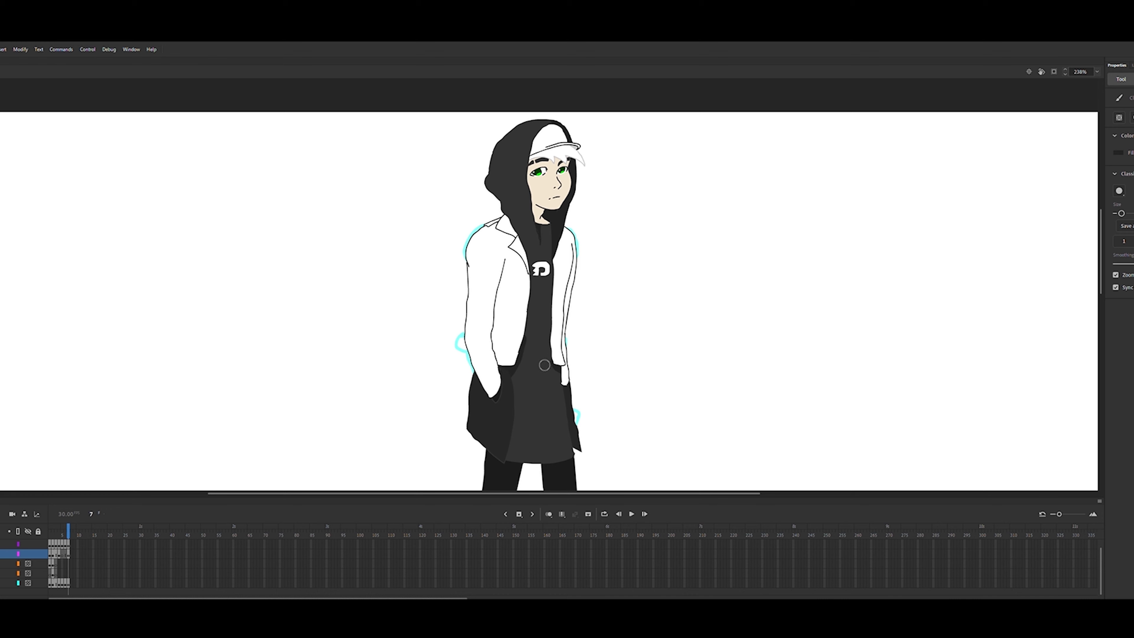
left_click_drag(508, 373, 525, 257)
key("ctrl+z")
key("ctrl+y")
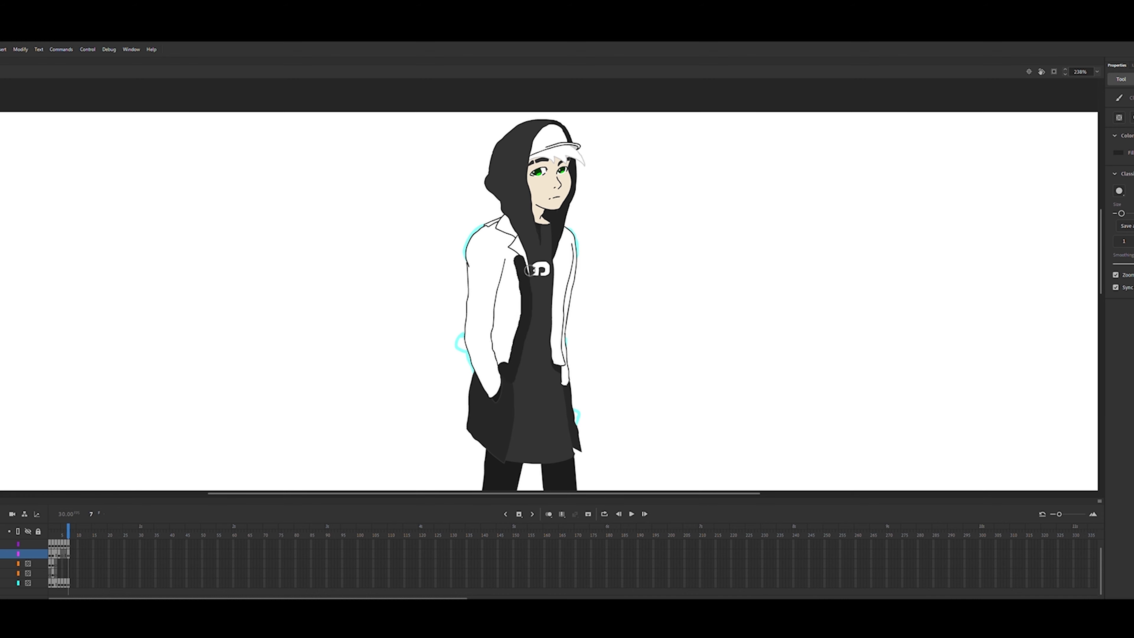
key("ctrl+z")
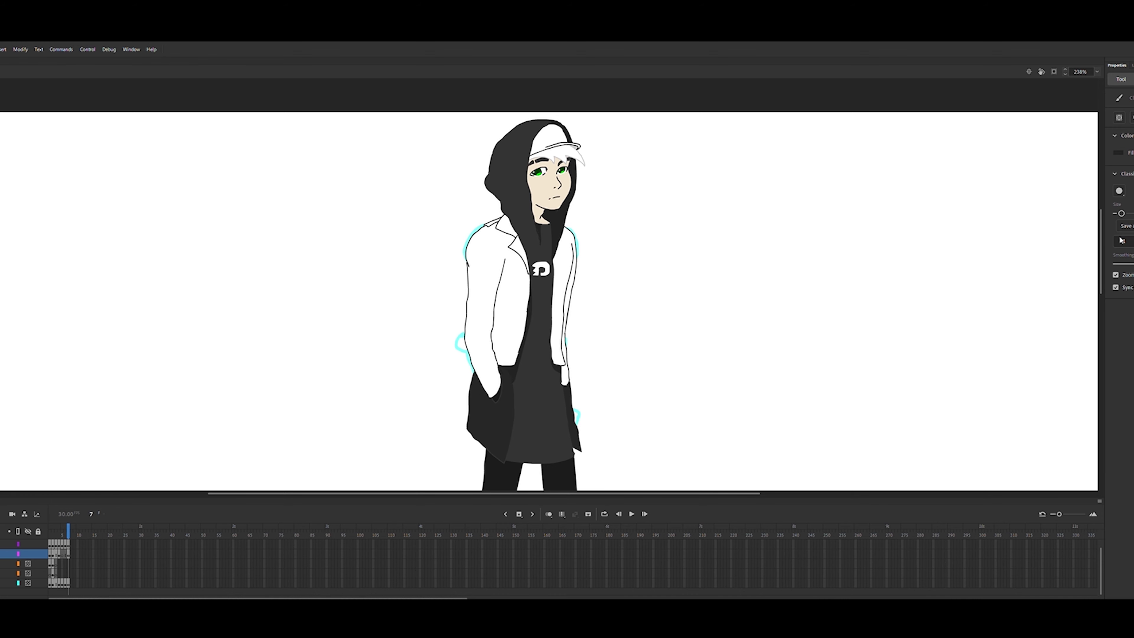
Draw short, thin dark crease lines across the lower front of the hoodie
left_click_drag(1121, 213, 1117, 214)
key("ctrl+z")
left_click_drag(543, 389, 552, 419)
key("ctrl+z")
left_click_drag(1116, 214, 1116, 213)
left_click_drag(554, 413, 564, 413)
Paint very light gray shading on the side of the white cap and on the fringe beneath the brim
left_click(1011, 179)
left_click_drag(564, 138, 566, 140)
left_click(65, 546)
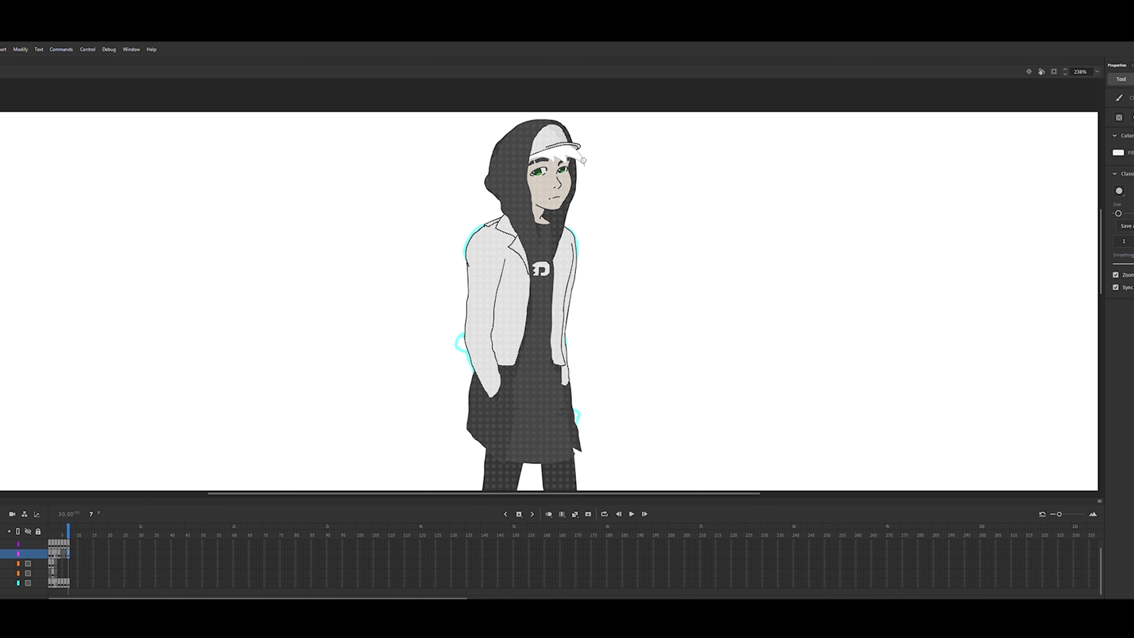
left_click(573, 155)
key("b")
left_click_drag(572, 147, 580, 162)
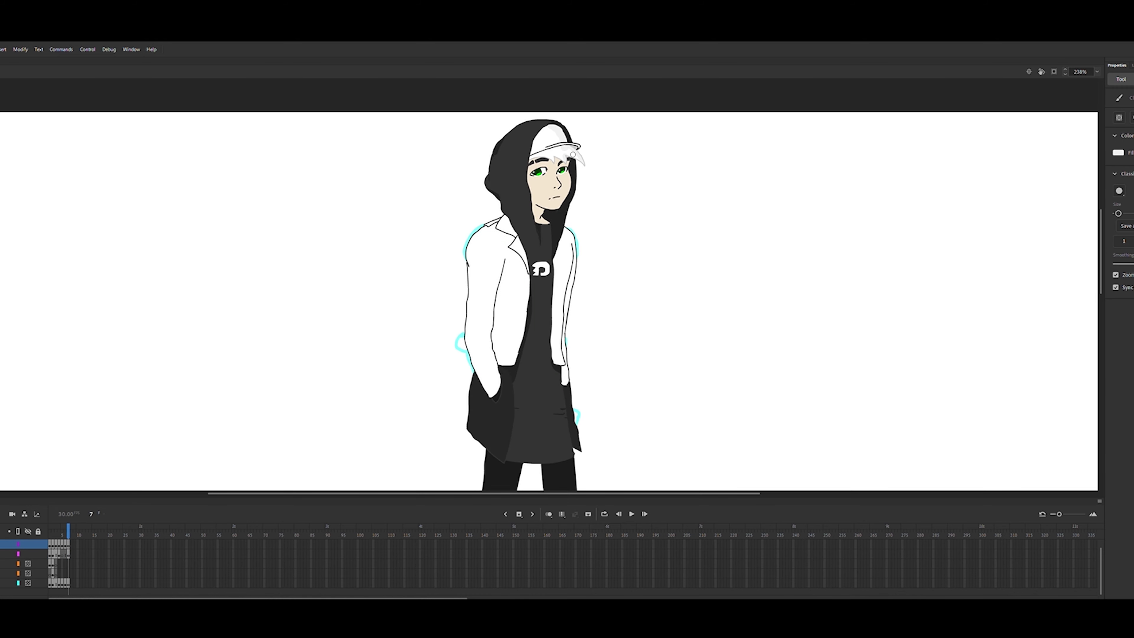
Shade both sides of the face, the neck edge and the forehead under the fringe with a darker skin tone on the character's layer
key("i")
left_click(547, 191)
key("b")
key("v")
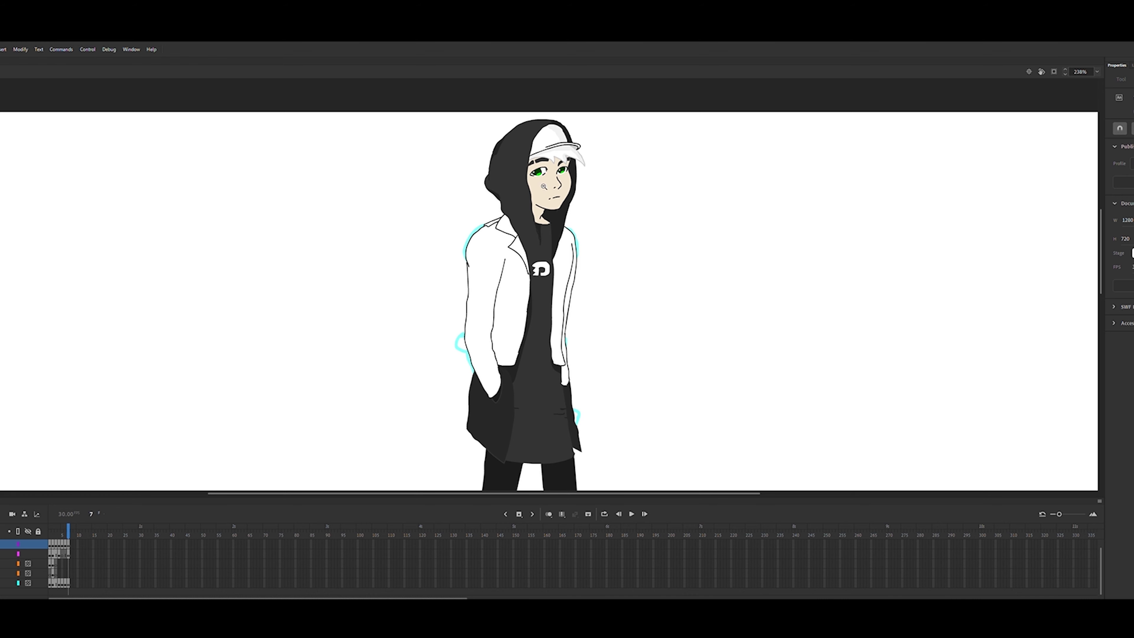
double_click(560, 194)
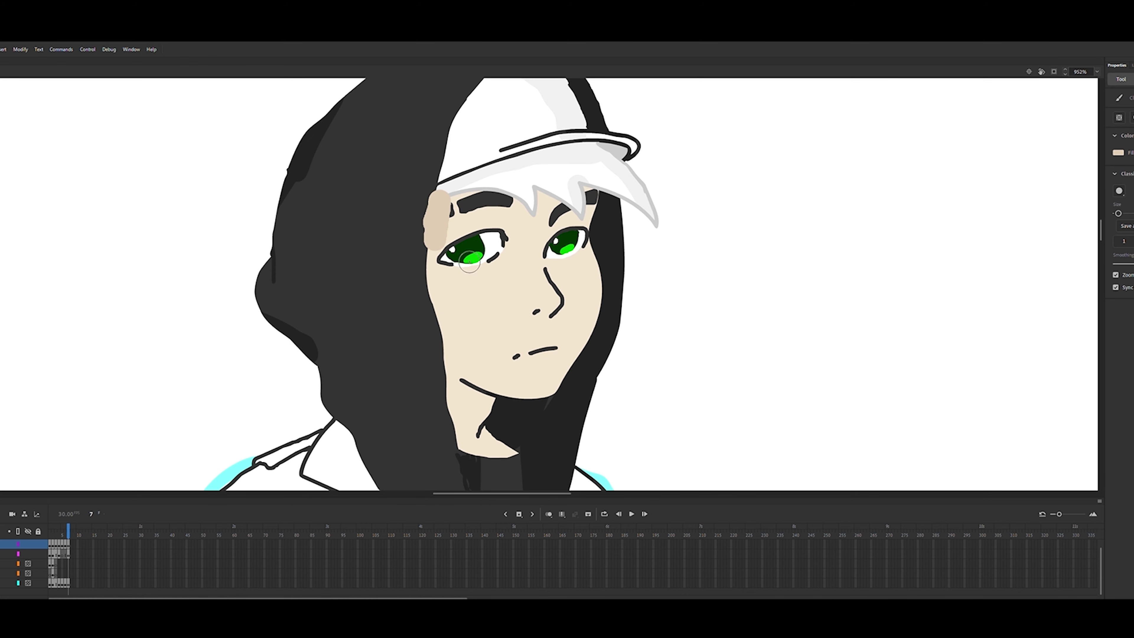
left_click(68, 553)
mouse_move(434, 203)
left_mouse_down()
mouse_move(450, 416)
mouse_move(492, 472)
left_mouse_up()
mouse_move(559, 360)
left_mouse_down()
mouse_move(600, 268)
mouse_move(587, 405)
mouse_move(612, 246)
mouse_move(622, 246)
left_mouse_up()
mouse_move(440, 206)
left_mouse_down()
mouse_move(542, 217)
mouse_move(551, 201)
left_mouse_up()
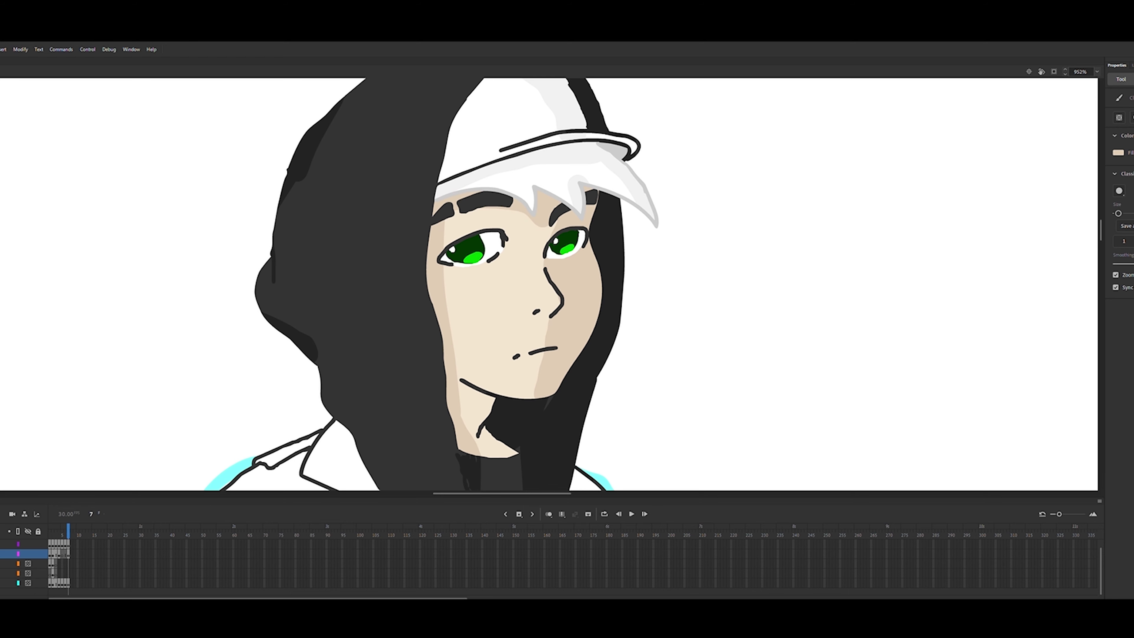
With a smaller brush, add darker skin shading around the nose, mouth and chin and under the left-hand eye
key("bracketleft")
key("bracketleft")
mouse_move(554, 306)
left_mouse_down()
mouse_move(534, 313)
mouse_move(557, 308)
left_mouse_up()
mouse_move(541, 356)
left_mouse_down()
mouse_move(516, 363)
mouse_move(558, 370)
mouse_move(548, 344)
left_mouse_up()
key("ctrl+z")
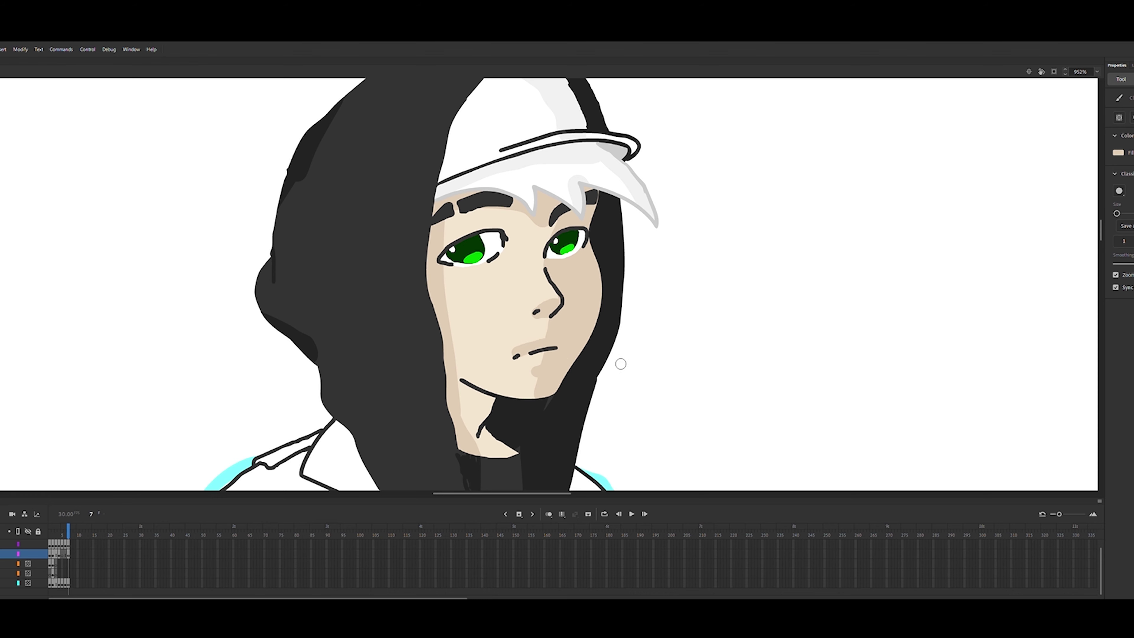
left_click_drag(446, 272, 486, 256)
left_click_drag(446, 280, 476, 271)
key("ctrl+z")
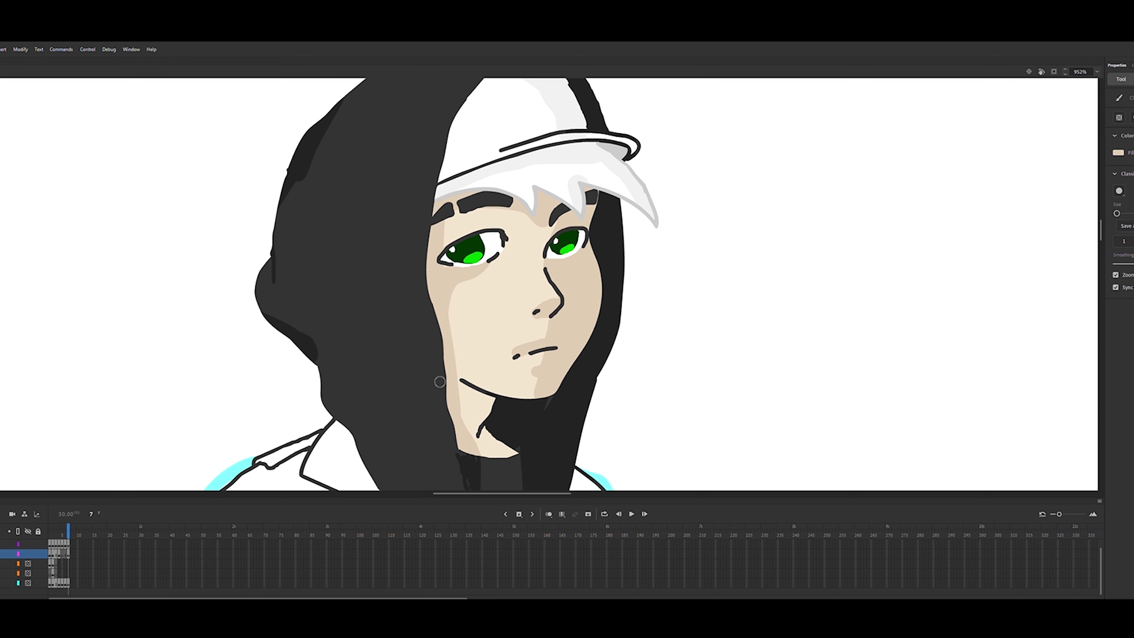
Paint a narrow, pointed dark gray fold shadow on the hoodie just below the neckline
scroll(992, 269, "down", 5)
left_click(466, 317, "alt")
key("j")
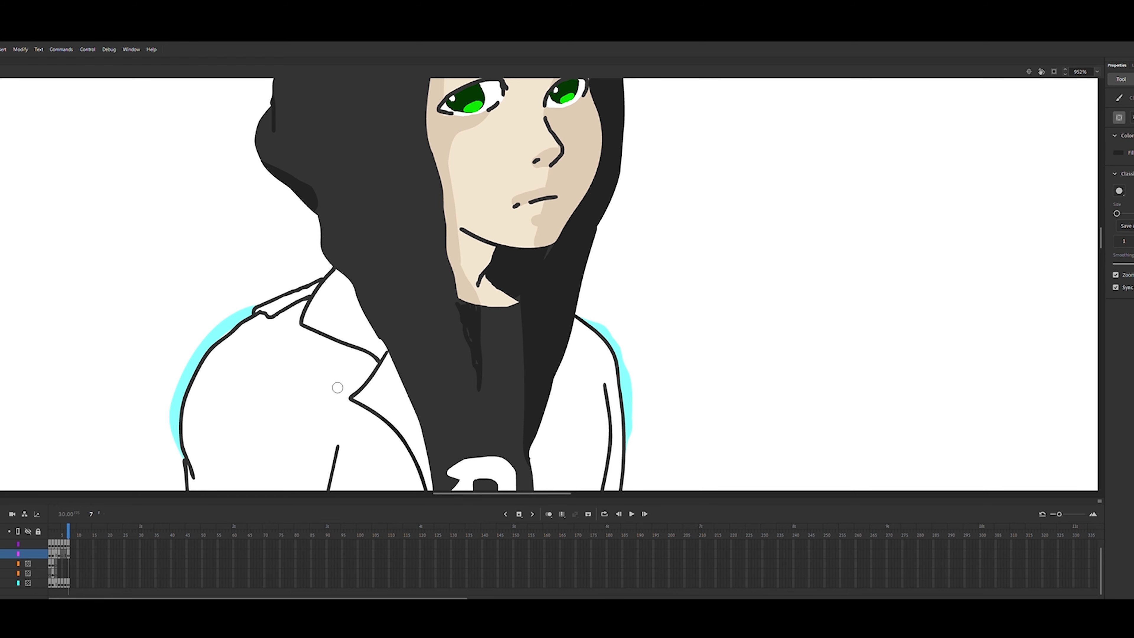
left_click_drag(461, 309, 478, 384)
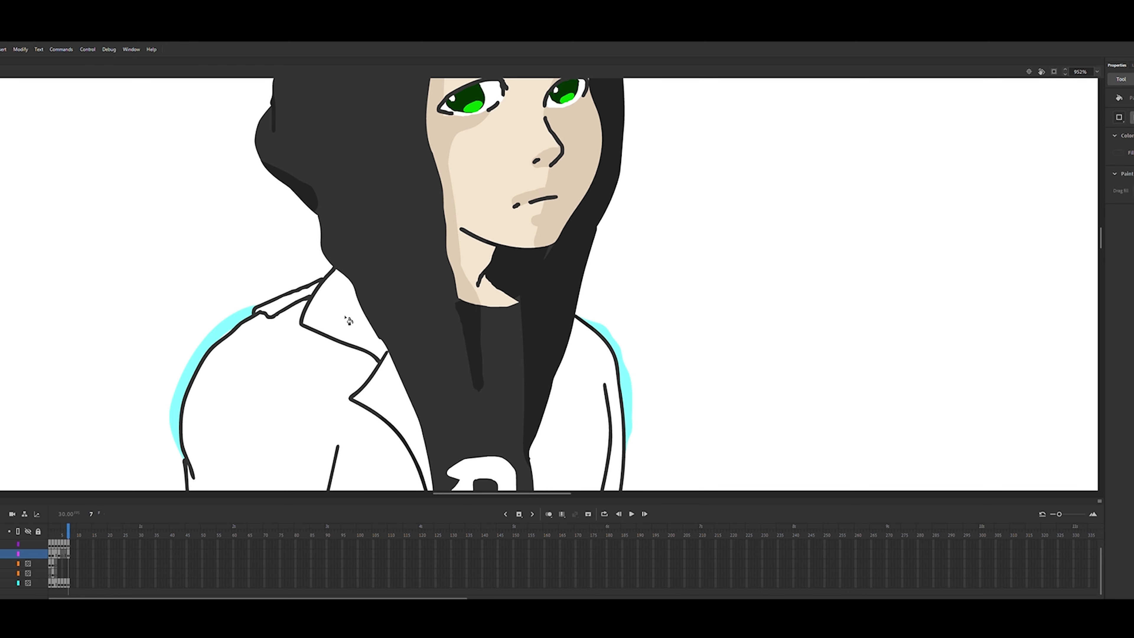
left_click_drag(453, 307, 475, 395)
Paint black shadows under the jaw and at the edge of the neck opening
scroll(324, 269, "up", 5)
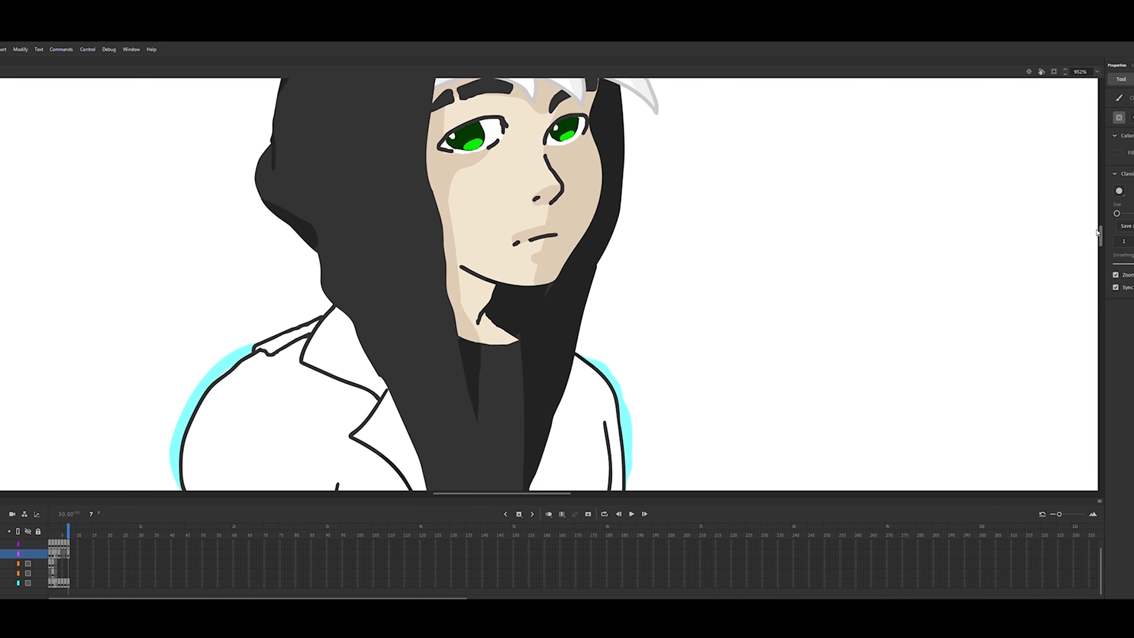
key("i")
left_click(458, 306)
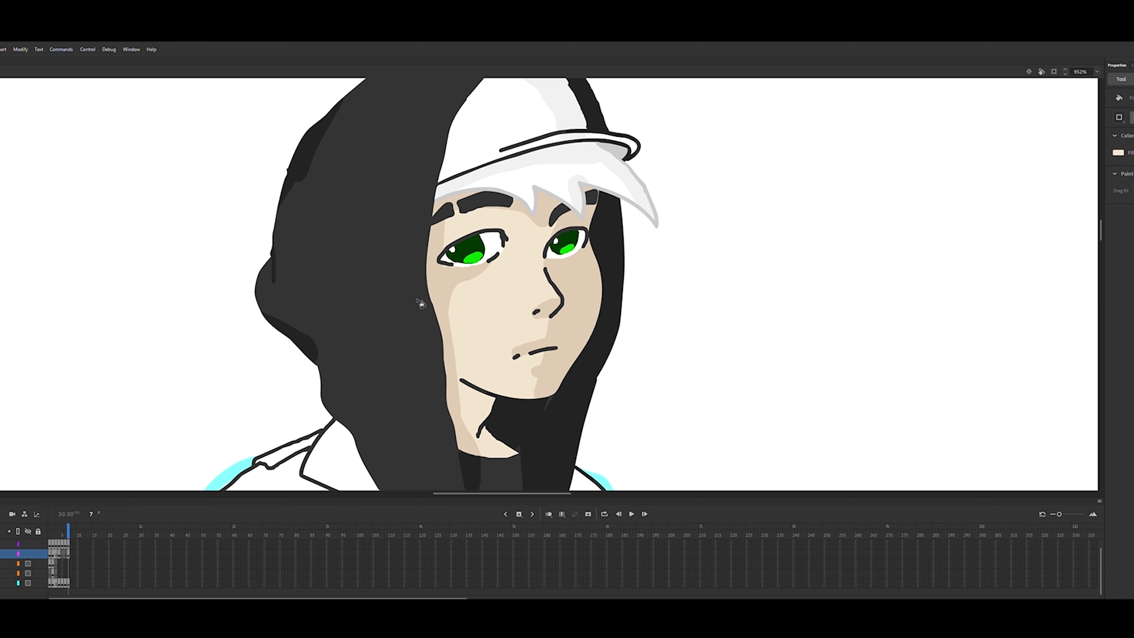
key("b")
left_click(571, 382, "alt")
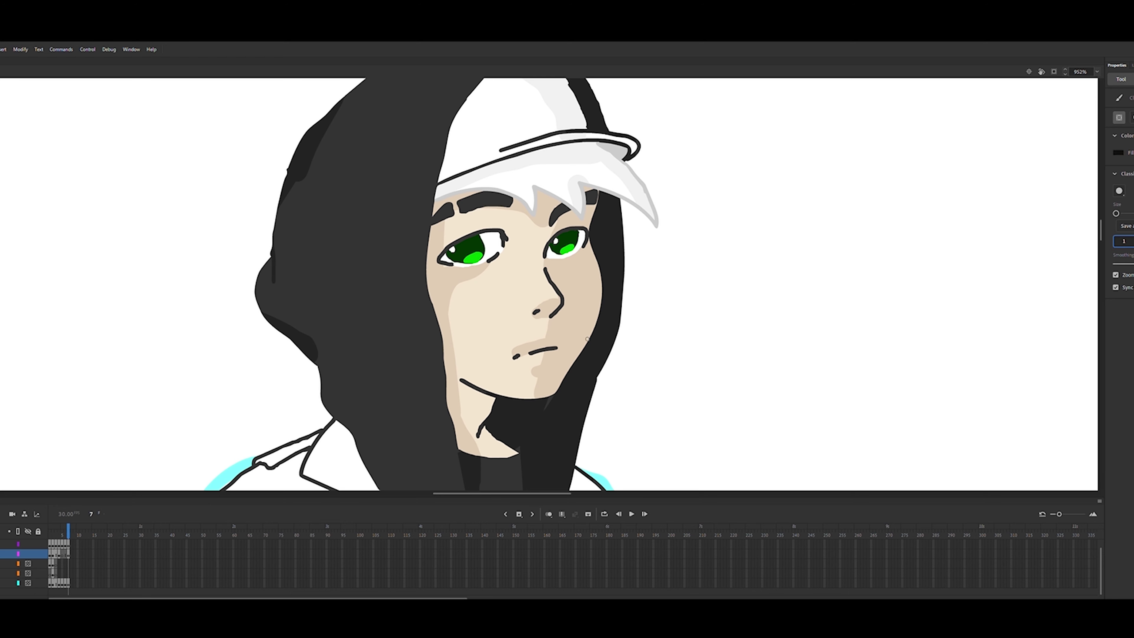
left_click_drag(462, 382, 493, 411)
key("ctrl+z")
left_click_drag(515, 456, 496, 438)
scroll(804, 411, "down", 10)
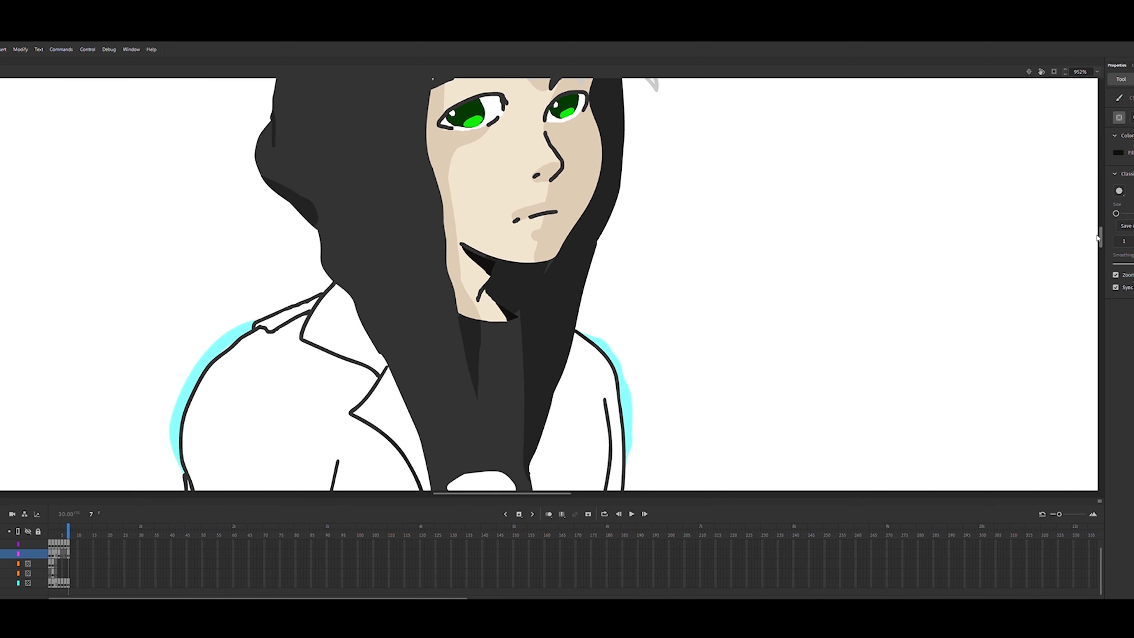
left_click_drag(546, 291, 568, 300)
left_click_drag(547, 273, 615, 302)
mouse_move(610, 309)
left_mouse_down()
mouse_move(628, 311)
mouse_move(637, 286)
left_mouse_up()
left_click_drag(547, 255, 557, 264)
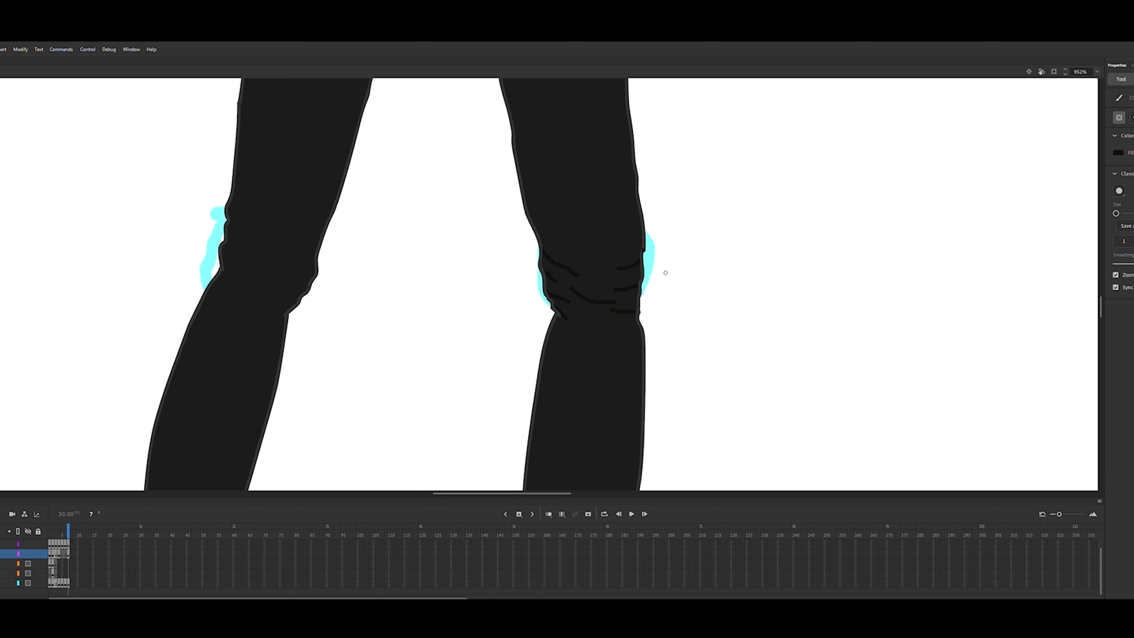
mouse_move(630, 275)
left_mouse_down()
mouse_move(604, 283)
mouse_move(638, 255)
left_mouse_up()
left_click_drag(575, 260, 607, 262)
left_click_drag(576, 316, 626, 322)
left_click_drag(230, 277, 250, 294)
left_click_drag(227, 244, 251, 267)
mouse_move(249, 276)
left_mouse_down()
mouse_move(270, 298)
mouse_move(308, 283)
left_mouse_up()
left_click_drag(307, 259, 261, 237)
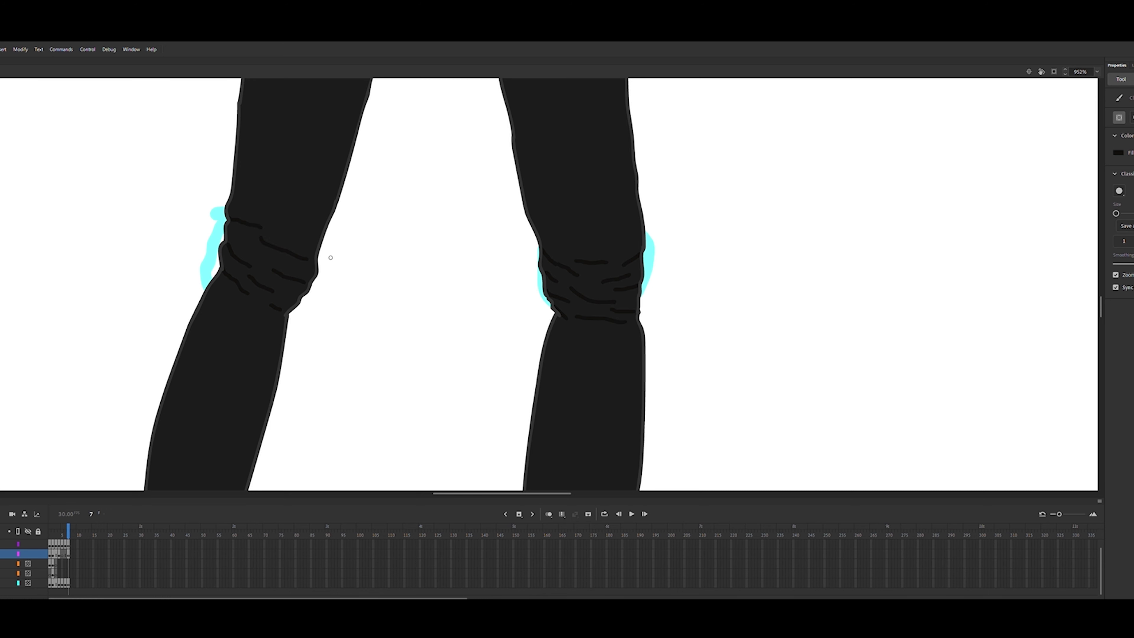
key("ctrl+z")
key("ctrl+z")
key("ctrl+z")
key("ctrl+z")
key("ctrl+z")
key("ctrl+z")
key("ctrl+z")
key("ctrl+z")
key("ctrl+z")
key("ctrl+z")
key("ctrl+z")
key("ctrl+z")
key("ctrl+z")
key("ctrl+z")
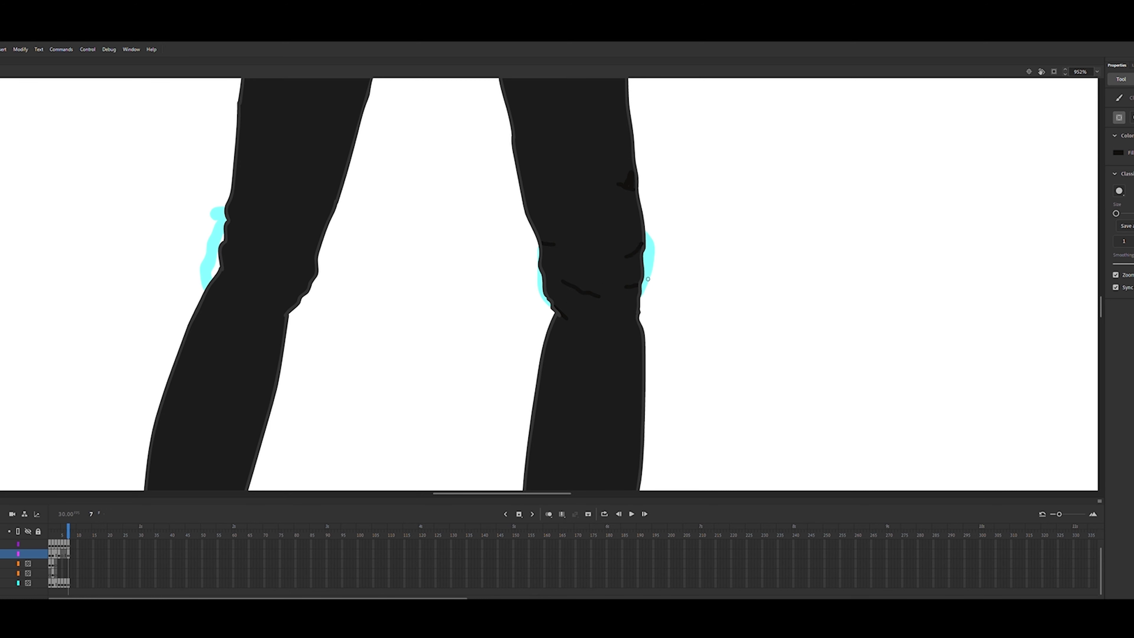
Draw black fabric folds across the left-hand knee of the trousers
left_click_drag(260, 250, 286, 268)
left_click_drag(225, 242, 290, 304)
left_click_drag(292, 275, 316, 275)
Draw black folds on both trouser cuffs just above the shoes
scroll(813, 275, "down", 8)
left_click_drag(566, 328, 585, 333)
left_click_drag(612, 328, 630, 320)
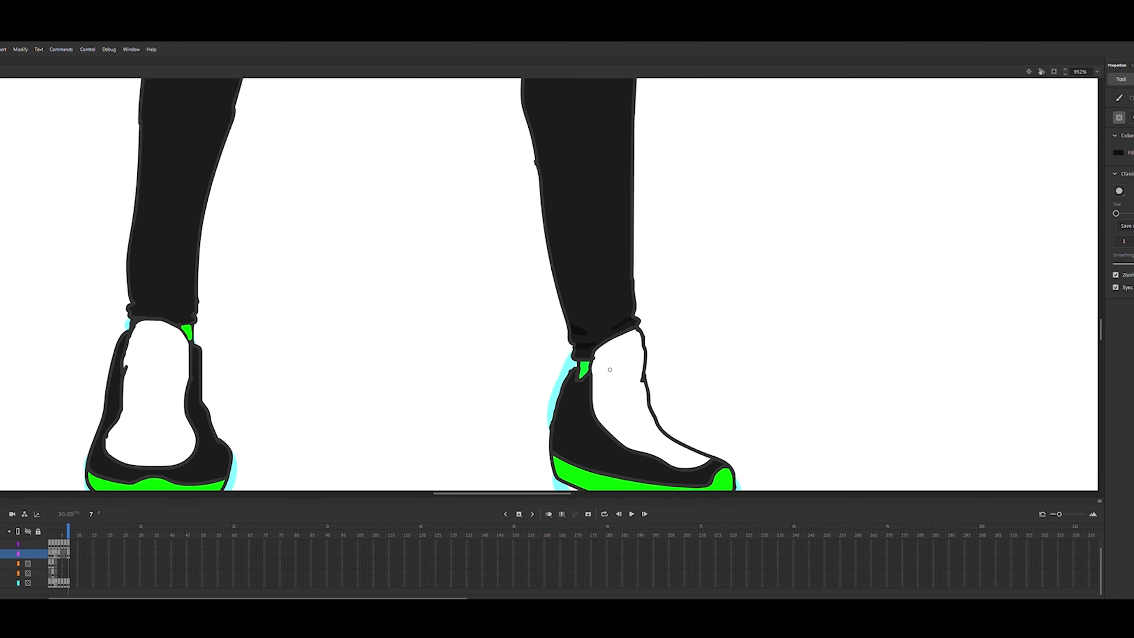
left_click_drag(133, 293, 162, 302)
Paint black shadow bands across the tops of both trouser legs directly beneath the hoodie's hem
scroll(622, 342, "up", 15)
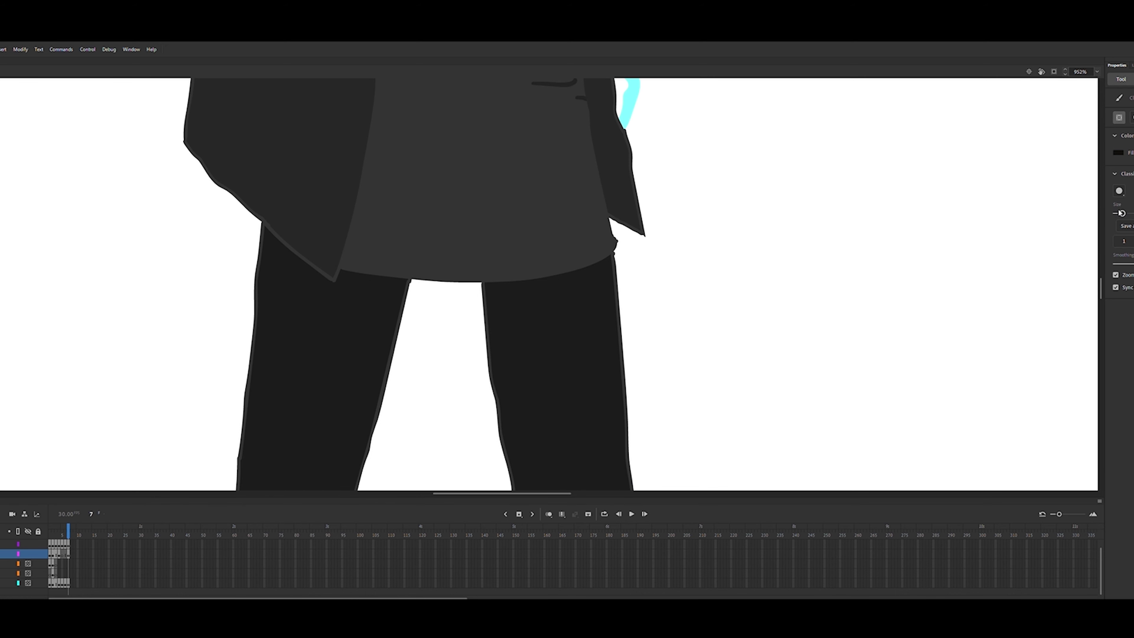
left_click_drag(1121, 213, 1117, 213)
left_click_drag(505, 291, 605, 279)
left_click_drag(420, 286, 330, 265)
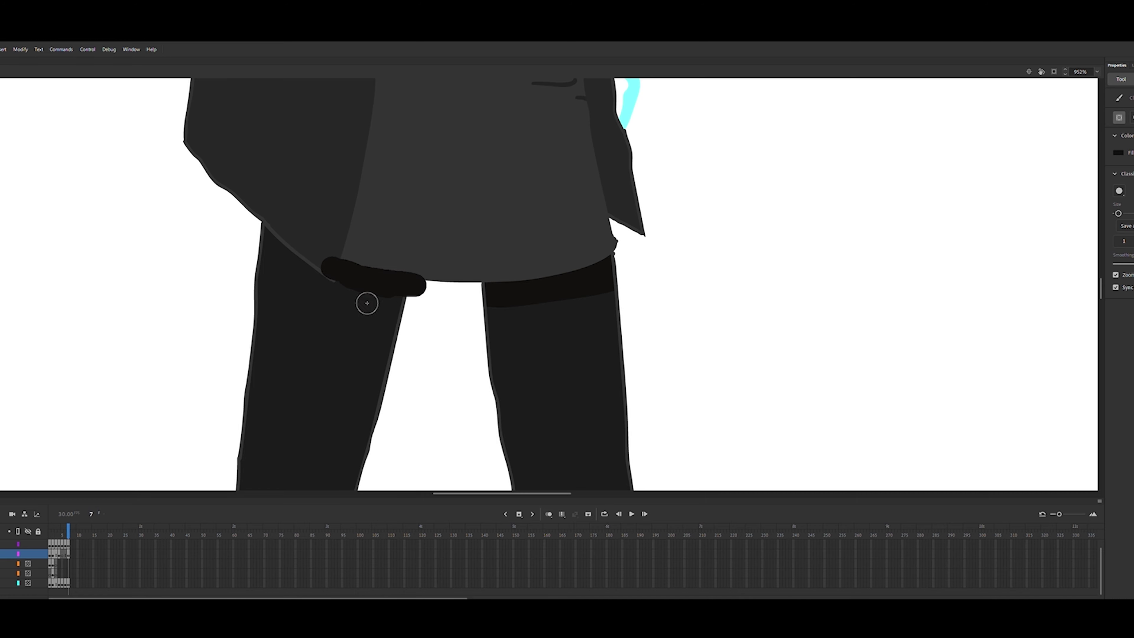
left_click_drag(367, 303, 338, 293)
key("ctrl+z")
left_click_drag(1100, 295, 1113, 310)
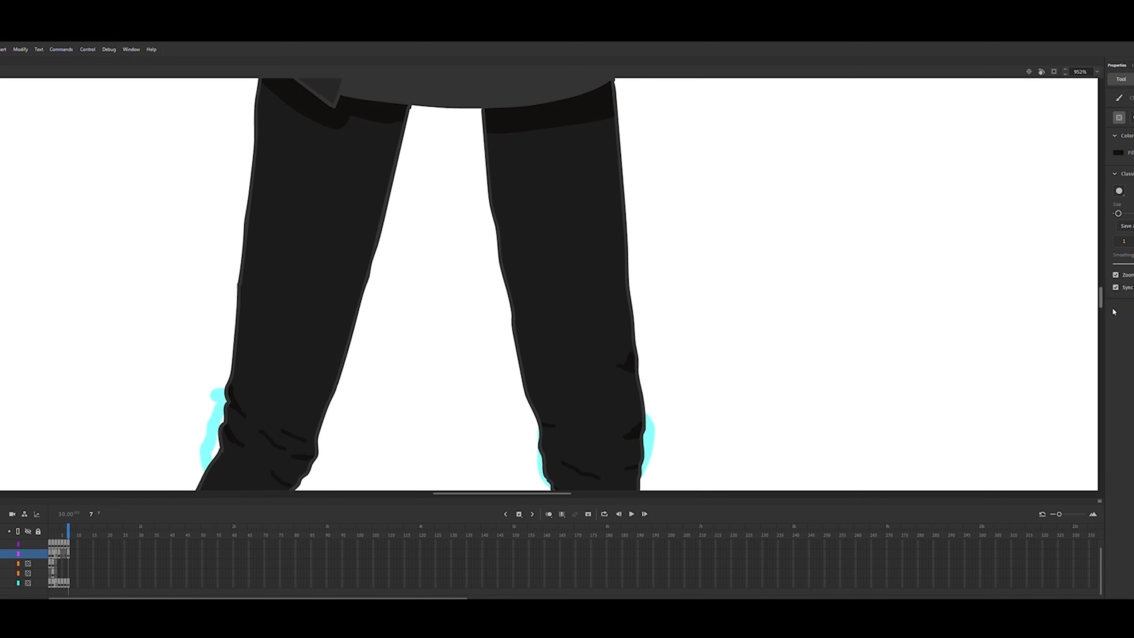
Paint a darker shadow band down the inner edge of the left-hand dark flap, from the jacket to the hem
scroll(1113, 312, "up", 5)
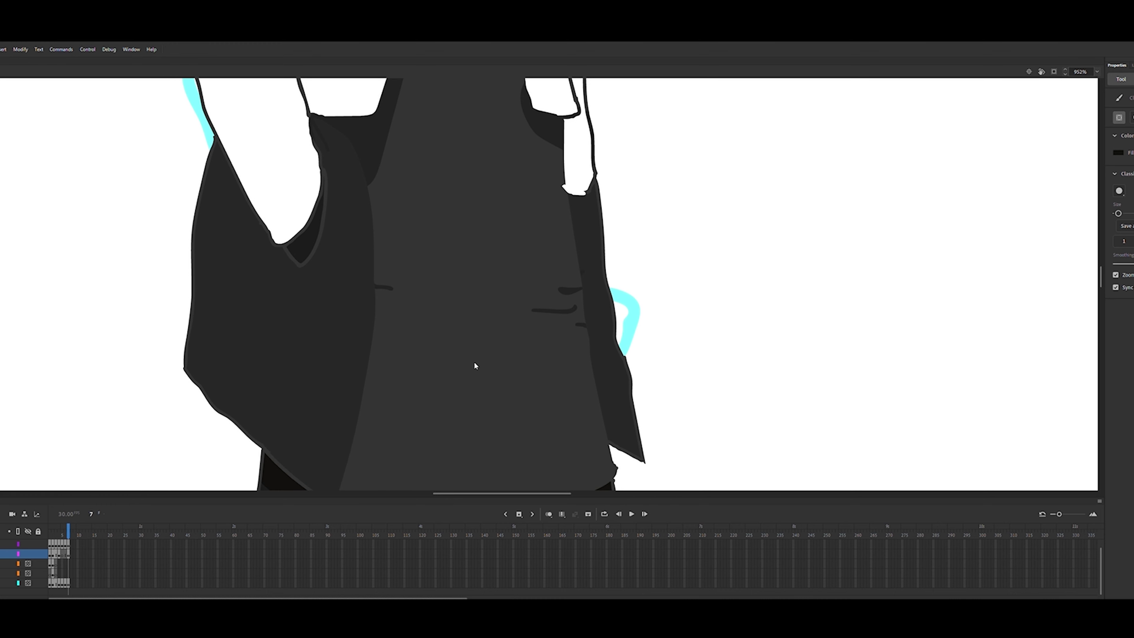
left_click_drag(332, 142, 370, 181)
key("ctrl+z")
mouse_move(325, 118)
left_mouse_down()
mouse_move(392, 210)
mouse_move(361, 390)
left_mouse_up()
left_click_drag(345, 436, 331, 496)
left_click_drag(352, 378, 342, 489)
left_click_drag(362, 272, 351, 359)
left_click_drag(362, 237, 368, 319)
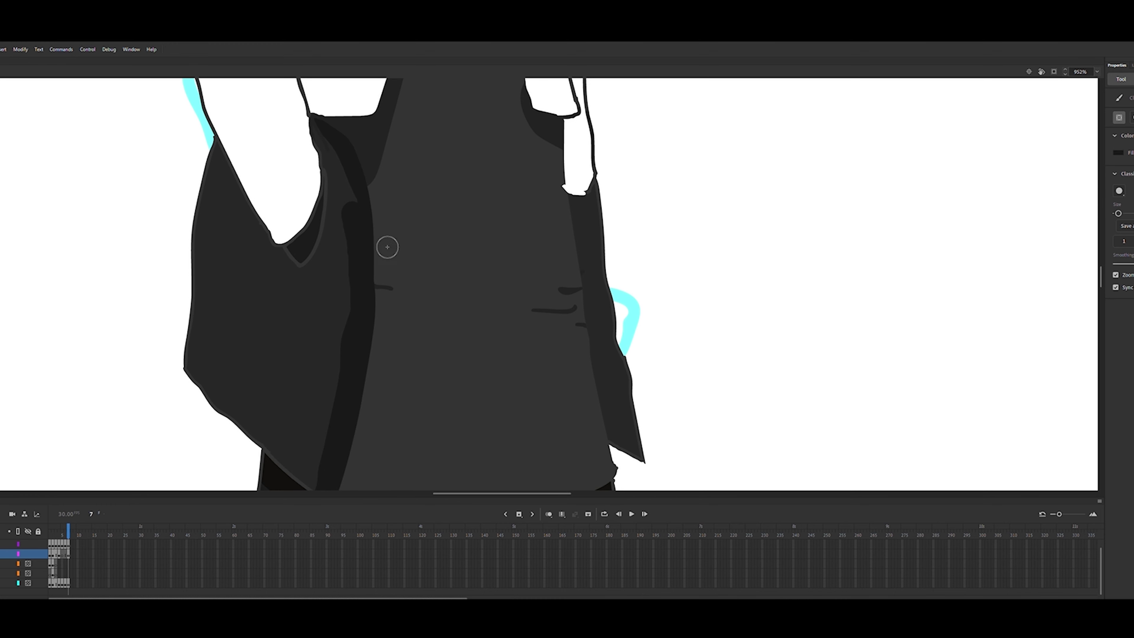
Darken the whole narrow right-hand flap and shade the fold below the pocketed hand
left_click_drag(588, 183, 611, 361)
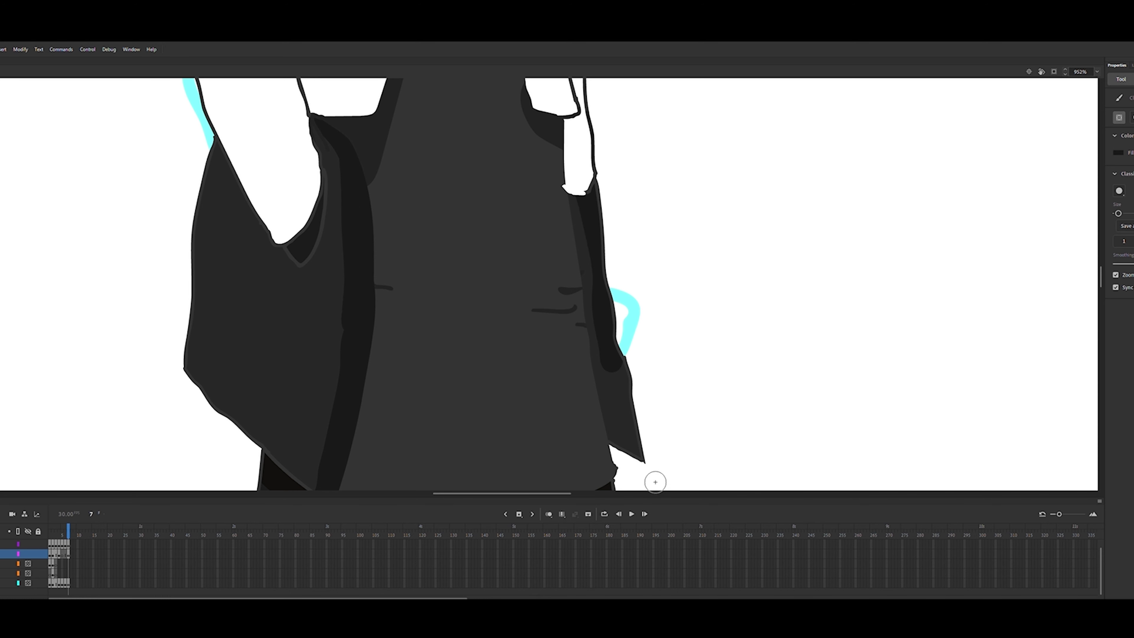
key("ctrl+z")
left_click_drag(621, 436, 632, 428)
left_click_drag(564, 237, 597, 236)
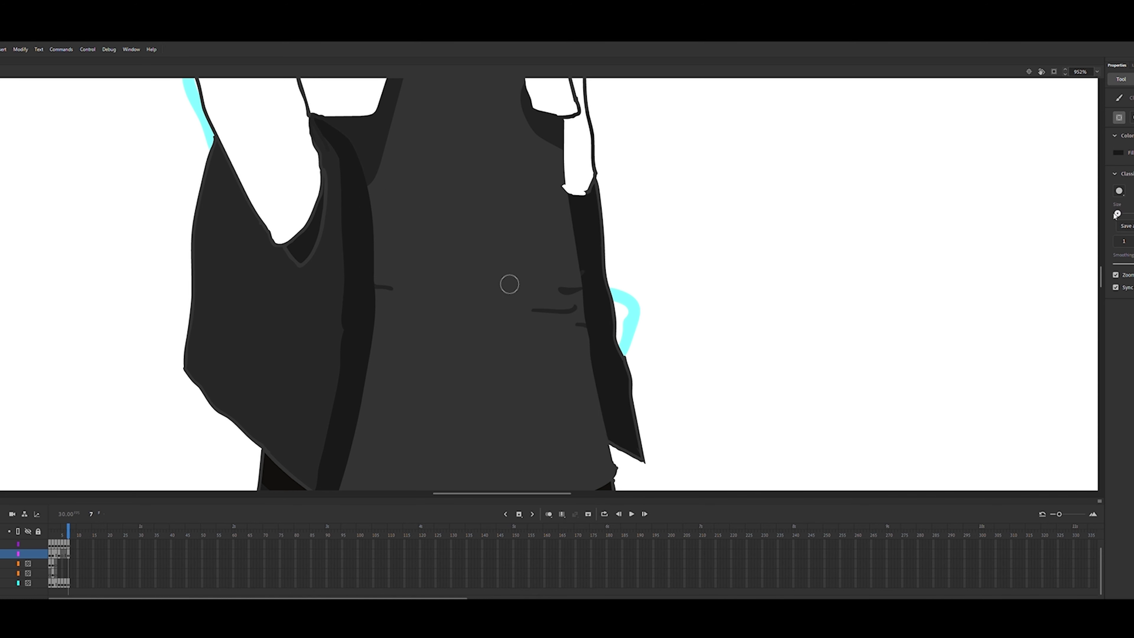
left_click_drag(328, 188, 305, 284)
Paint light grey shadows on the white jacket's left-hand sleeve, along its outer edge and at the elbow fold
key("z")
left_click(564, 241, "alt")
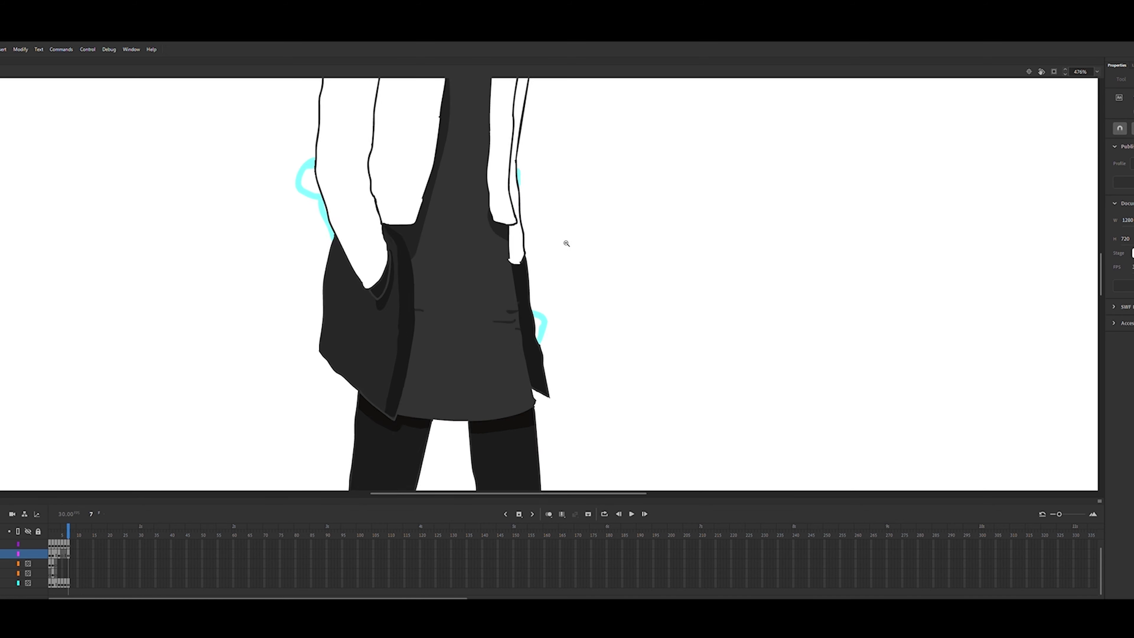
left_click(543, 252, "alt")
left_click(531, 271, "alt")
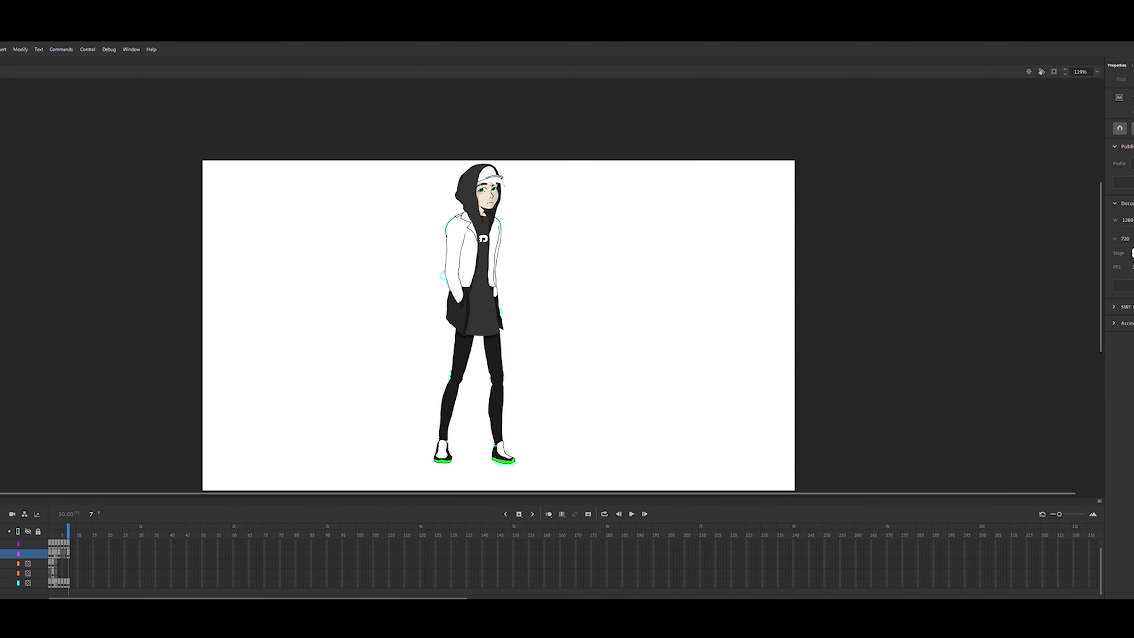
key("b")
key("z")
left_click(502, 254)
left_click(503, 255)
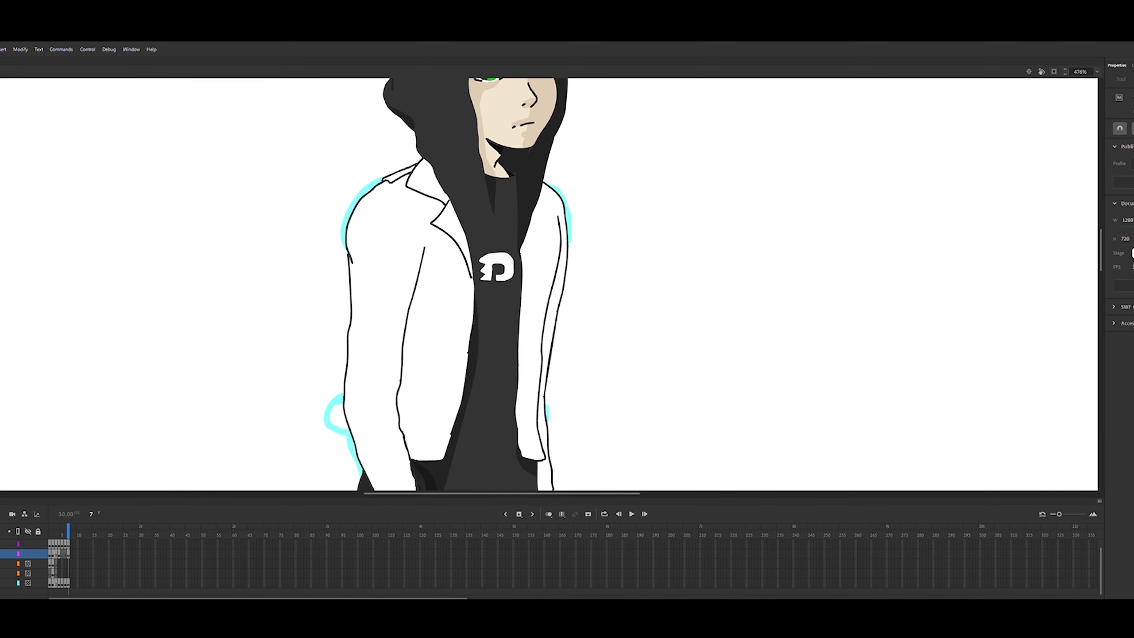
key("k")
key("i")
left_click(221, 285)
key("b")
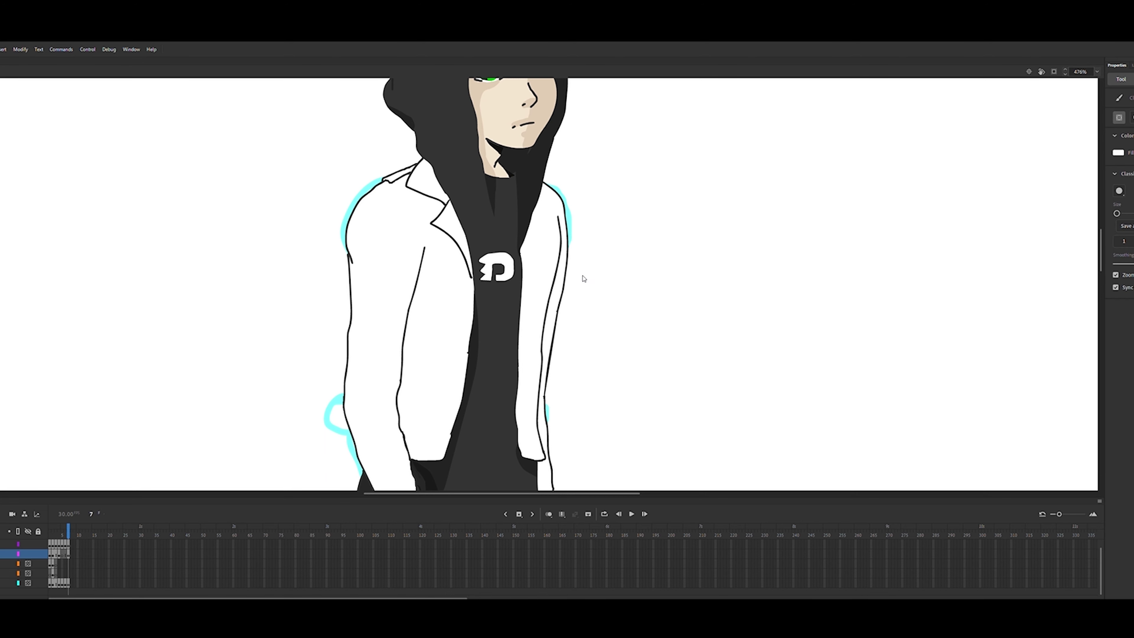
left_click_drag(410, 313, 397, 393)
key("ctrl+z")
left_click_drag(412, 314, 422, 260)
key("ctrl+z")
left_click_drag(405, 353, 425, 253)
key("ctrl+z")
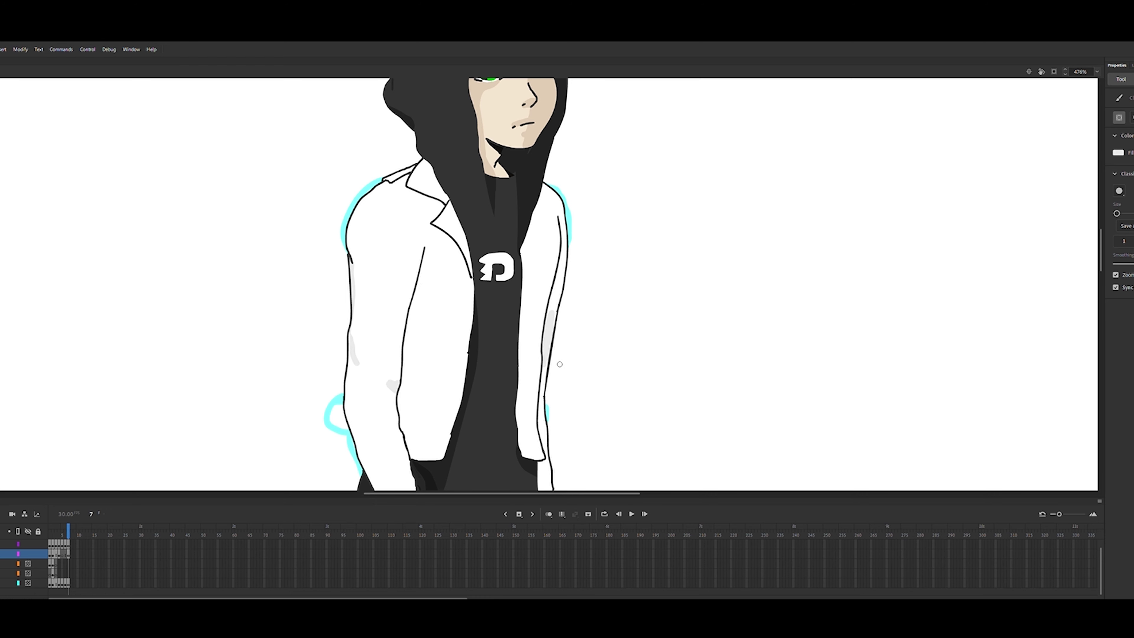
Shade the jacket's narrow right-hand sleeve light grey from shoulder to cuff, and the left-hand shoulder strap
left_click_drag(547, 353, 559, 206)
scroll(567, 293, "down", 10)
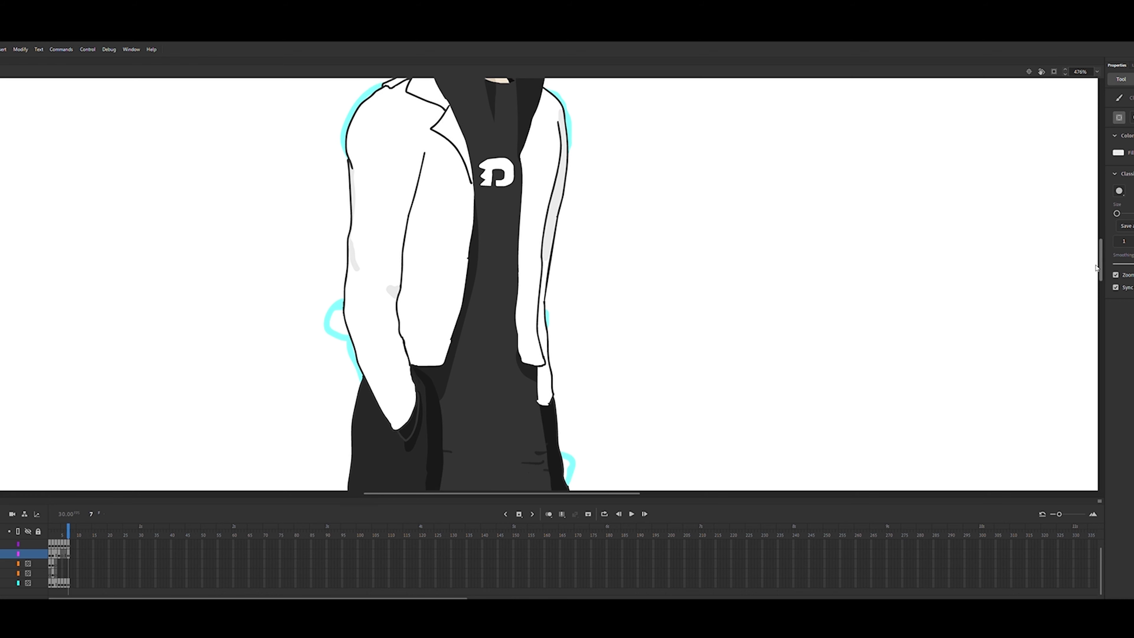
scroll(568, 293, "up", 1)
key("k")
left_click(544, 393)
key("b")
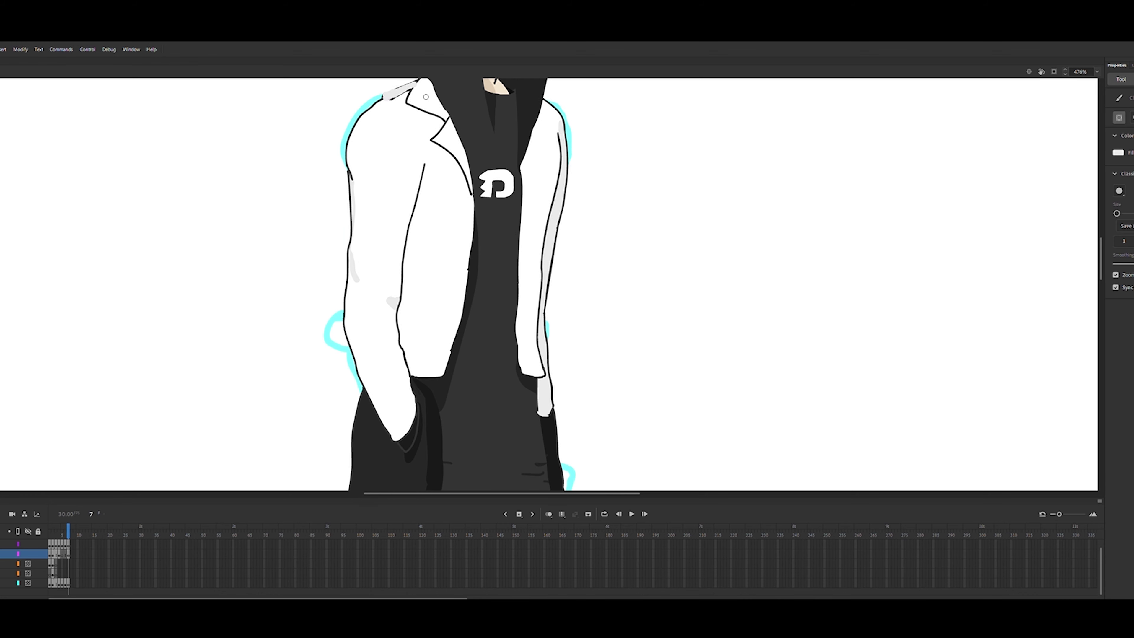
Add light grey shadows along the left-hand sleeve's inner edge near the pocket and on the right-hand jacket front beneath the hood
left_click_drag(422, 409, 401, 348)
key("k")
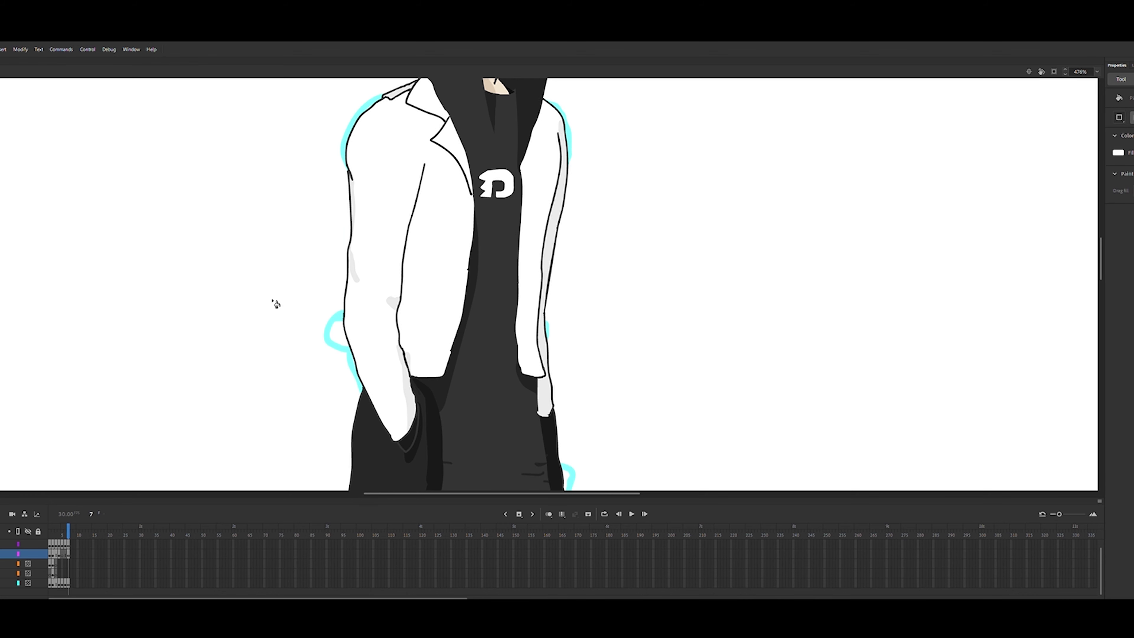
key("b")
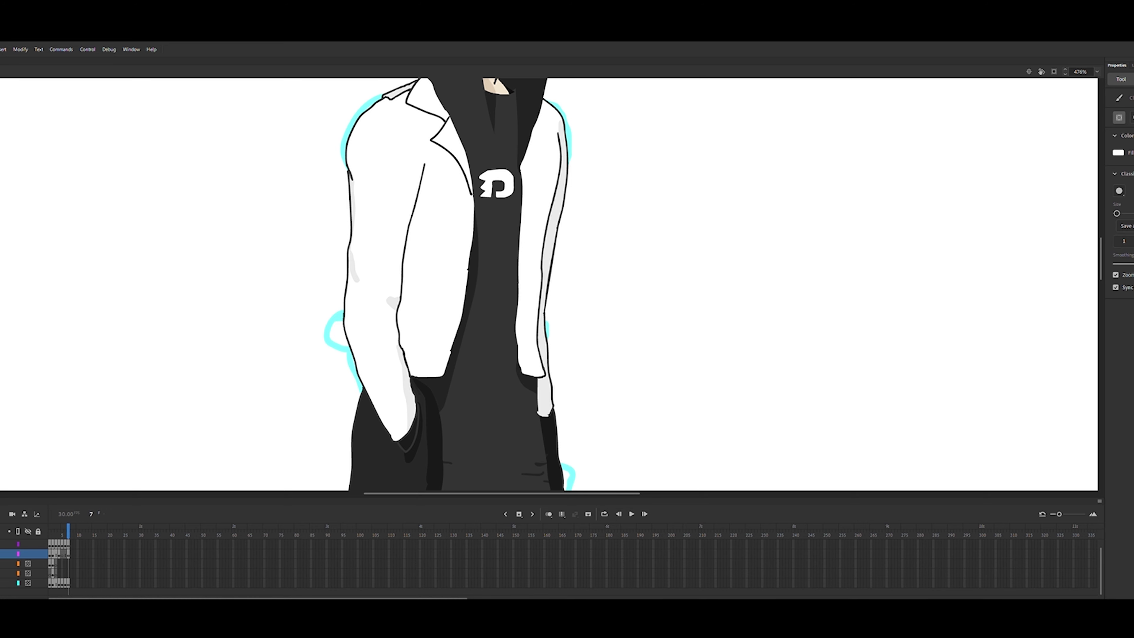
left_click_drag(521, 171, 543, 101)
On a new layer, paint black shadows across the upper part of both eyes and make them translucent
mouse_move(1101, 261)
left_mouse_down()
mouse_move(1101, 243)
mouse_move(1100, 256)
left_mouse_up()
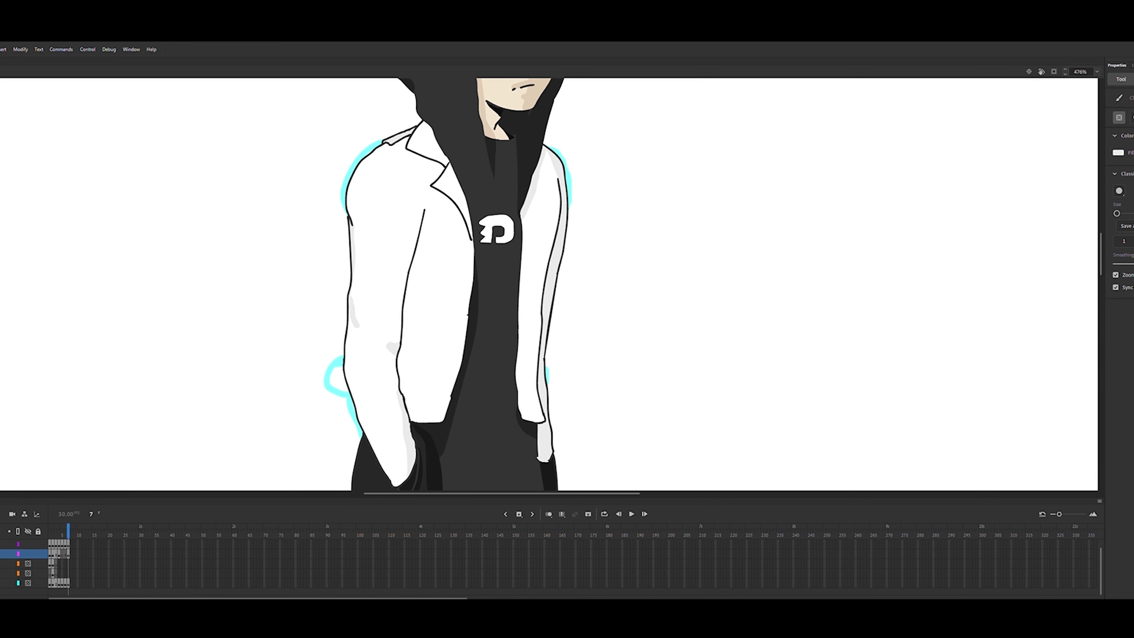
key("v")
left_click(494, 96)
left_click(1, 544)
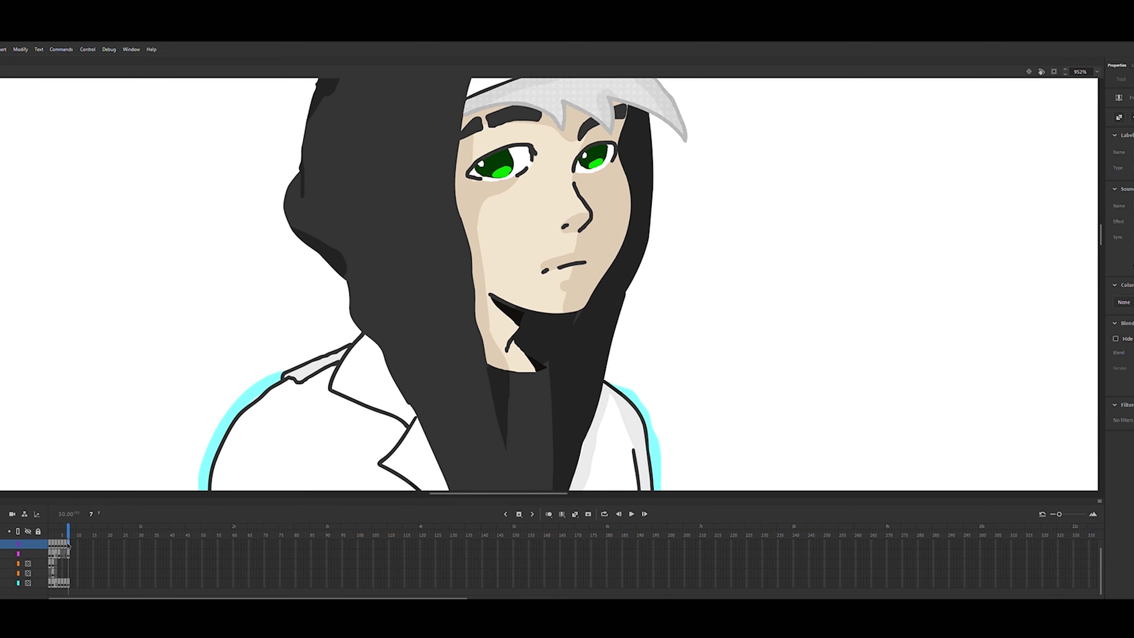
left_click(1, 514)
left_click(80, 544)
left_click(68, 544)
key("b")
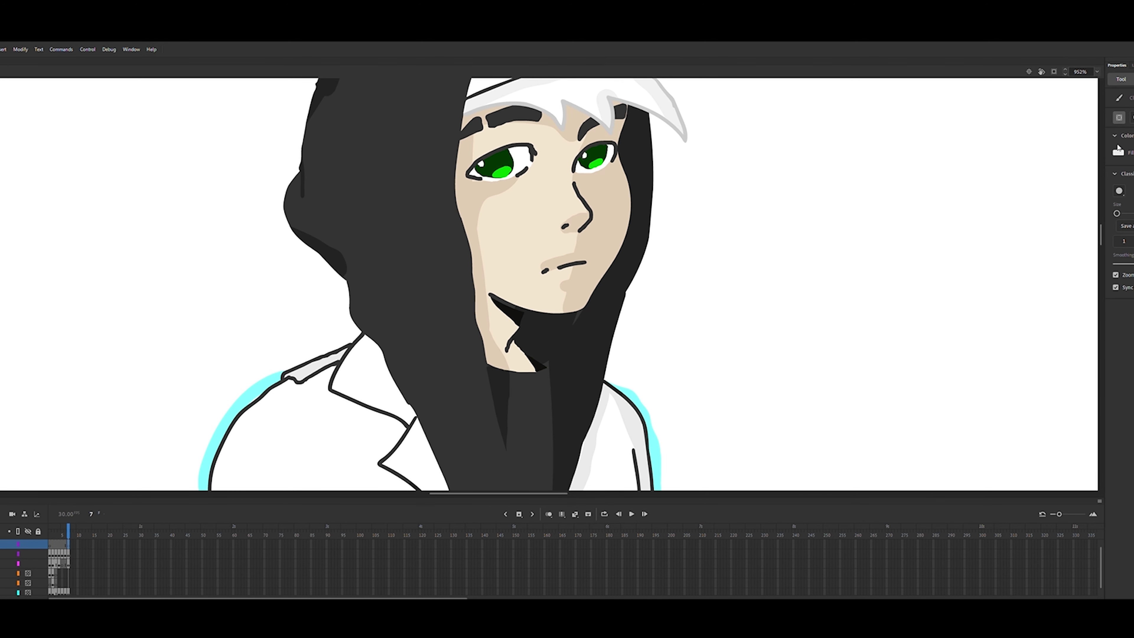
mouse_move(532, 149)
left_mouse_down()
mouse_move(491, 154)
mouse_move(469, 174)
left_mouse_up()
mouse_move(610, 147)
left_mouse_down()
mouse_move(579, 166)
mouse_move(583, 154)
left_mouse_up()
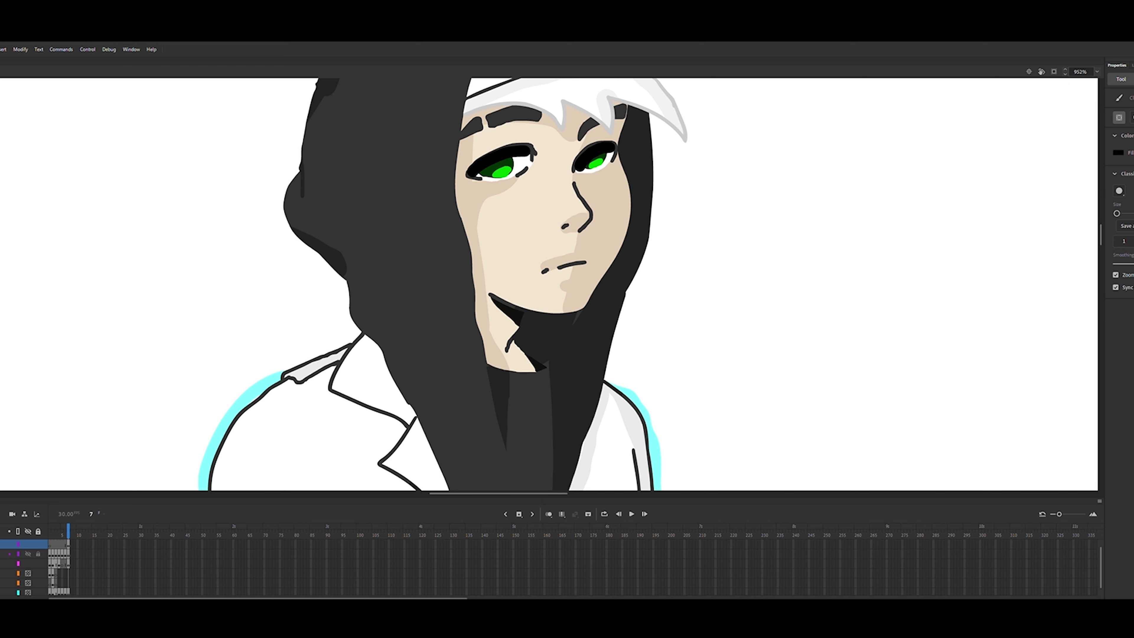
left_click(2, 544)
key("Delete")
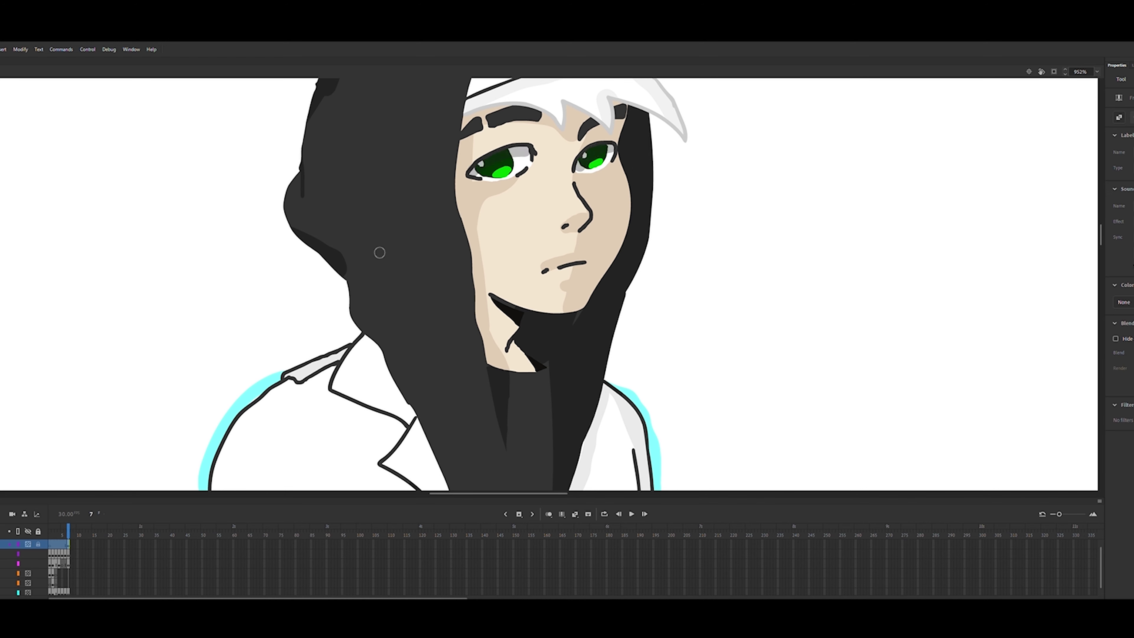
key("z")
left_click(407, 268, "alt")
left_click(407, 268, "alt")
left_click(407, 268, "alt")
left_click_drag(1101, 264, 1102, 286)
key("v")
left_click(482, 152)
left_click(430, 140)
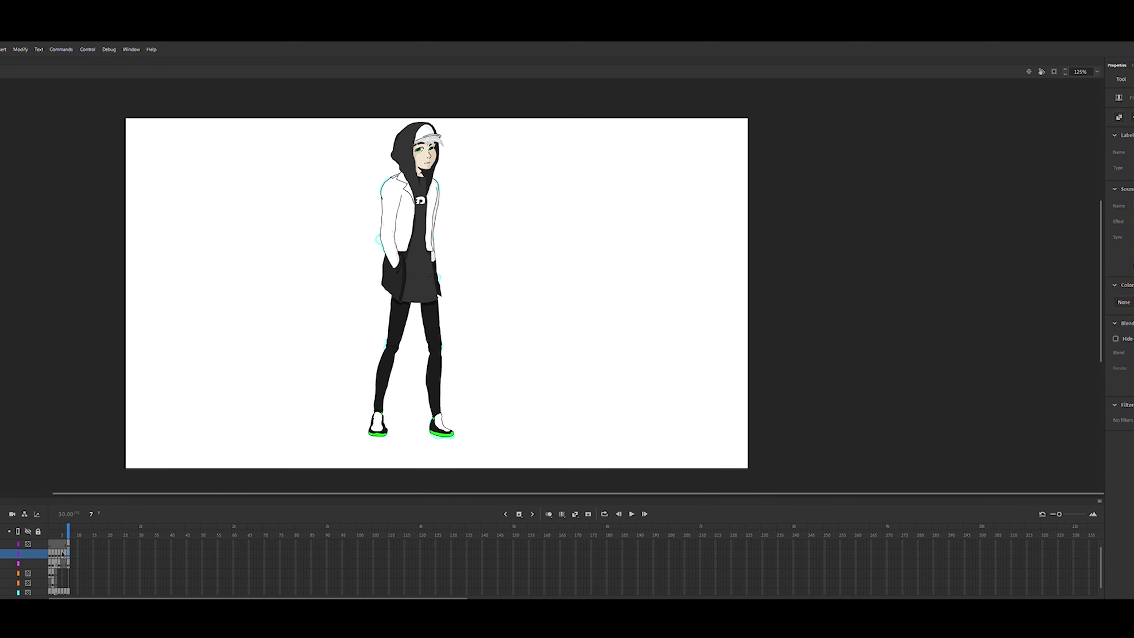
key("b")
left_click_drag(478, 216, 497, 211)
left_click_drag(500, 214, 504, 233)
left_click_drag(514, 232, 522, 224)
key("ctrl+z")
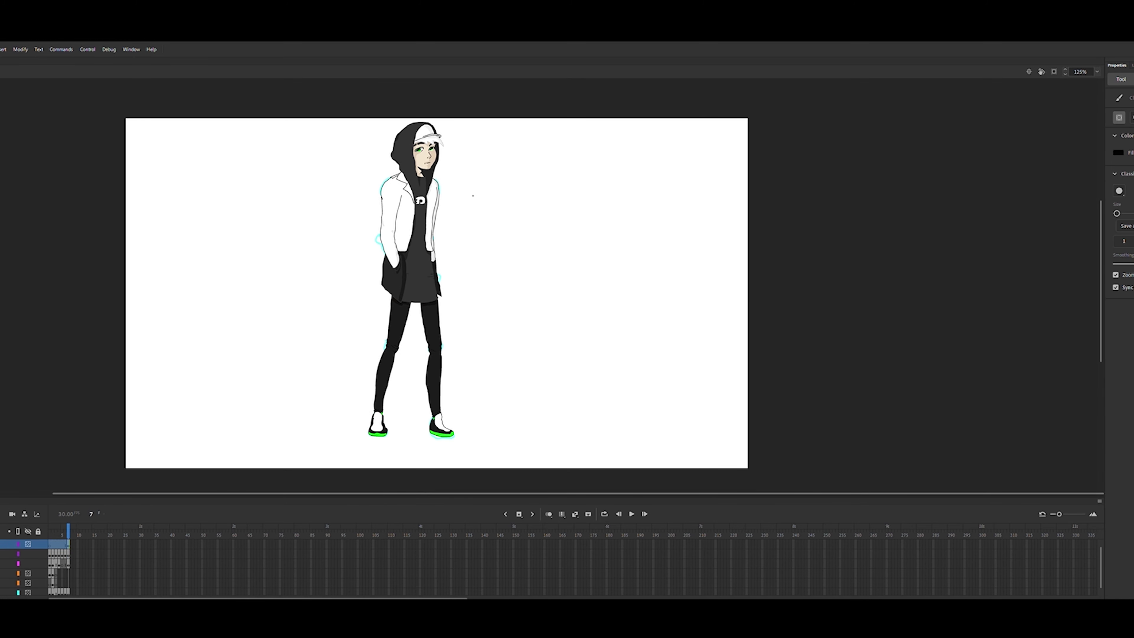